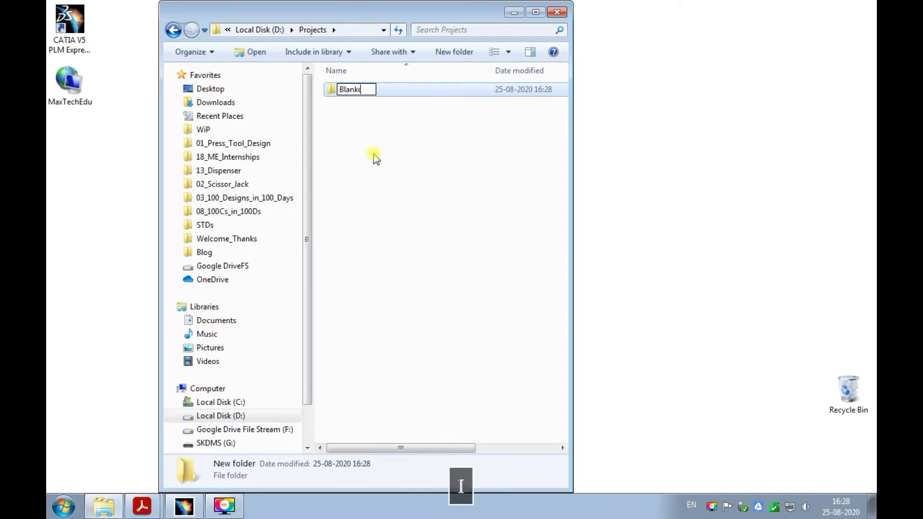
- Name the new folder in D:\Projects Blanking_Die and open it
text(nking_Die)
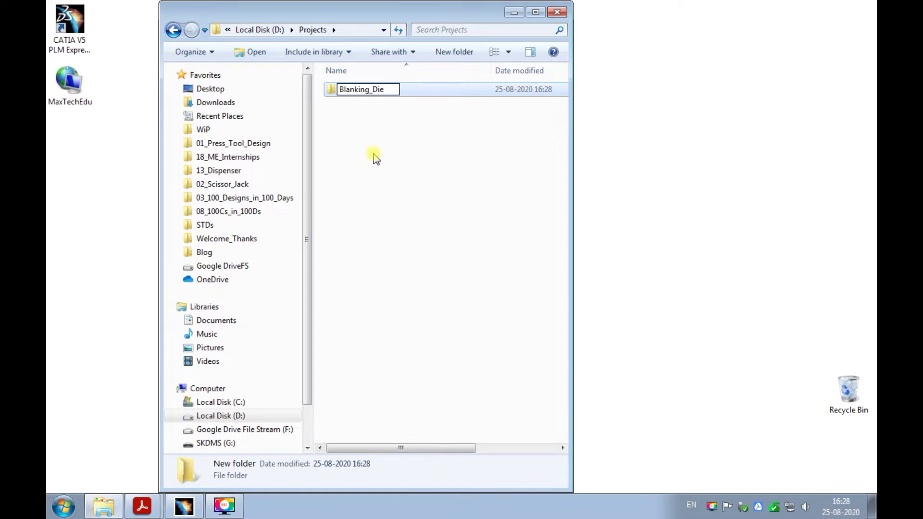
click(376, 158)
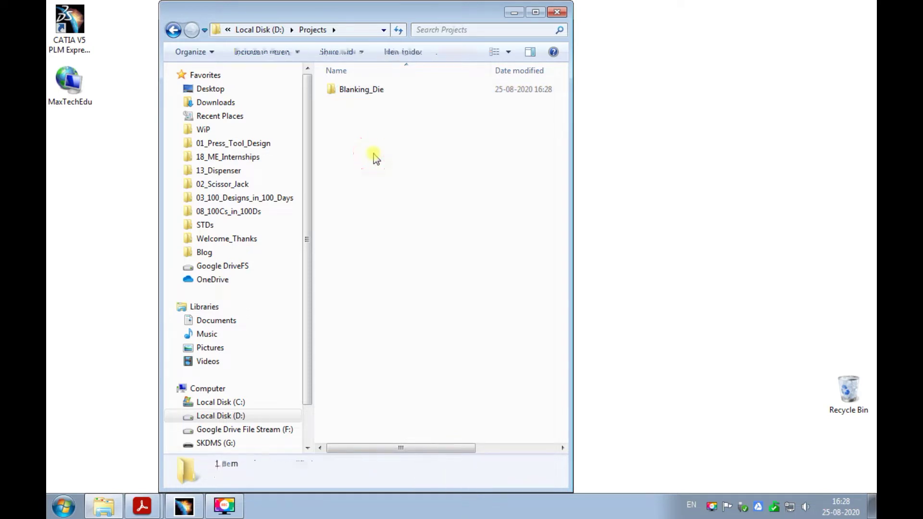
double_click(368, 91)
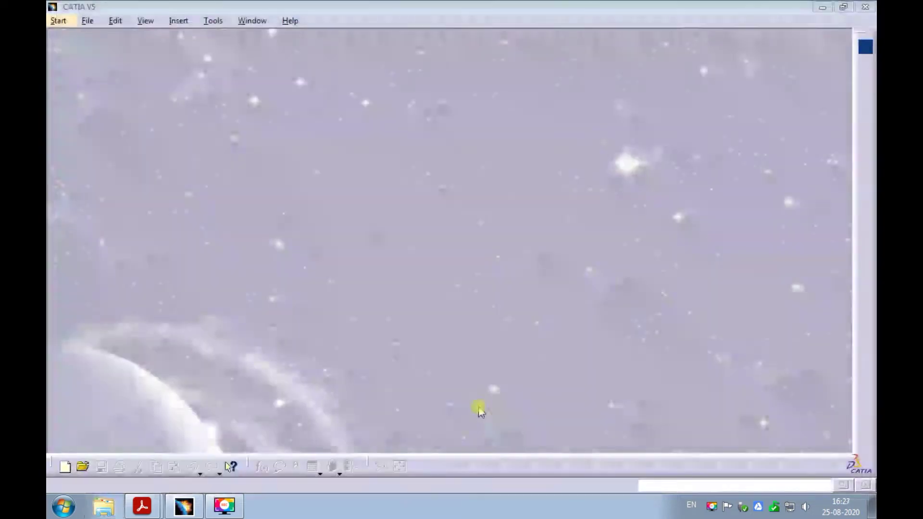
- Create a new Part document named strip_layout
click(86, 24)
click(88, 35)
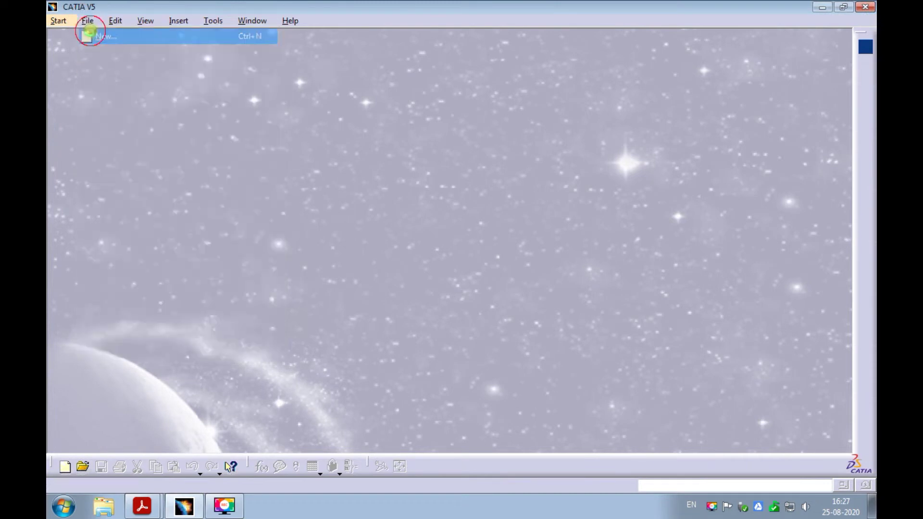
scroll(826, 386, down, 2)
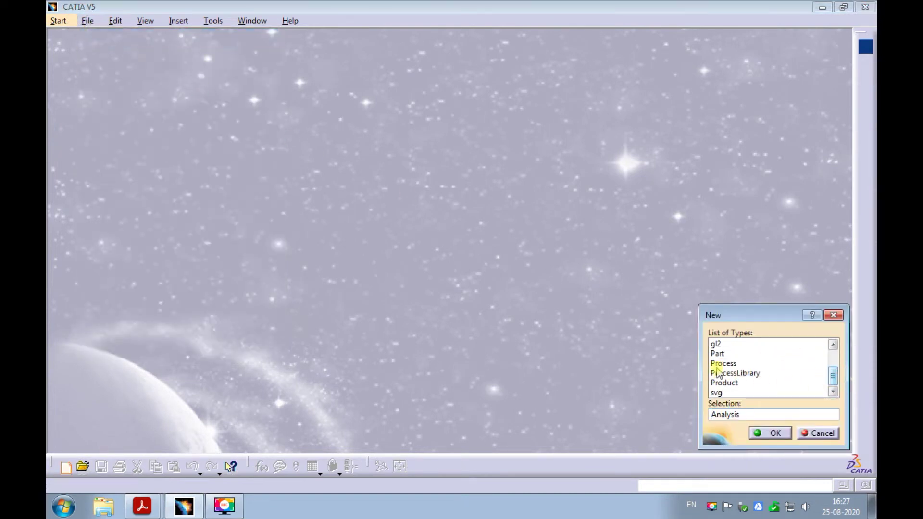
click(721, 354)
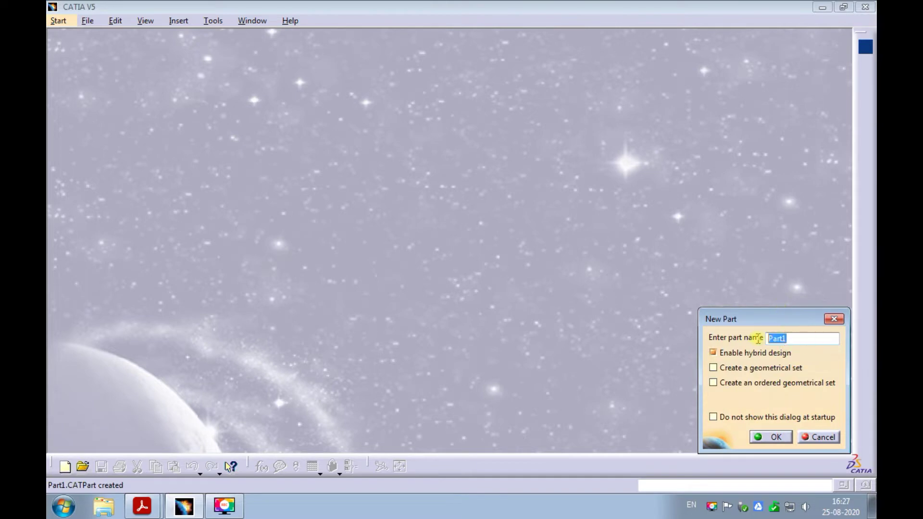
text(strip_la)
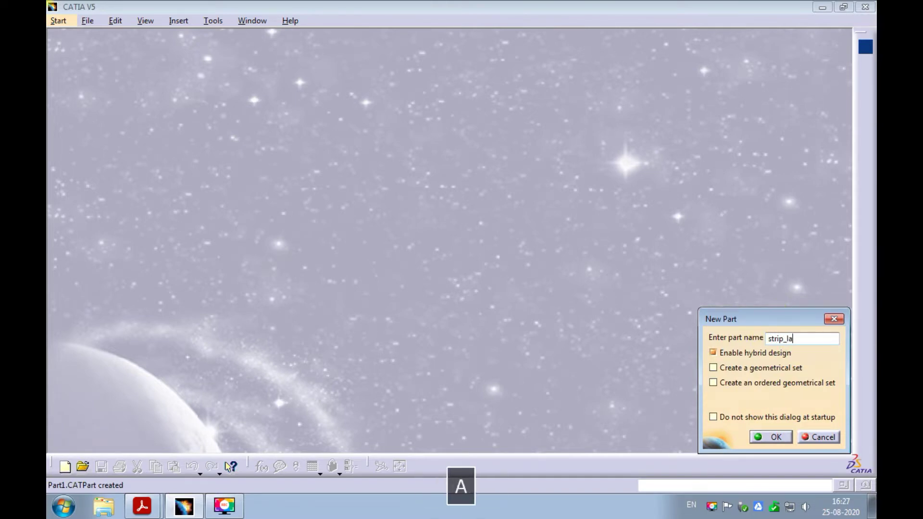
text(y)
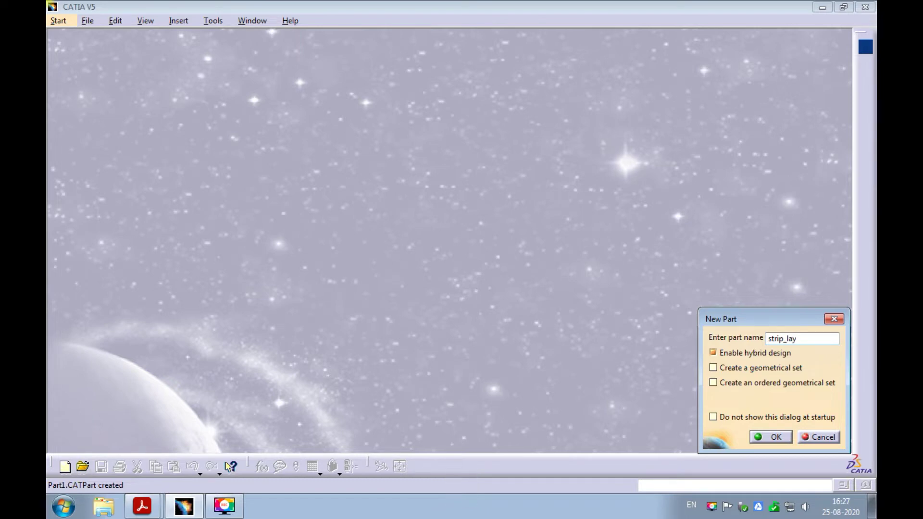
text(out)
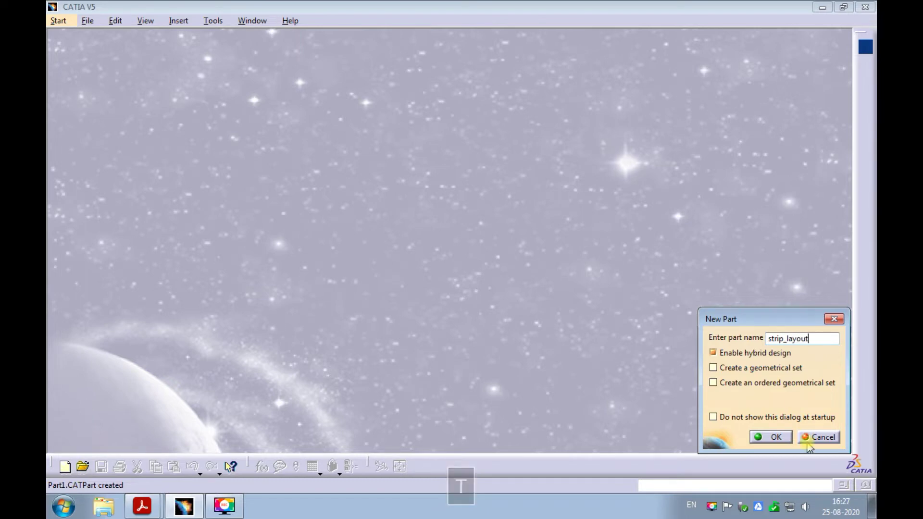
click(774, 437)
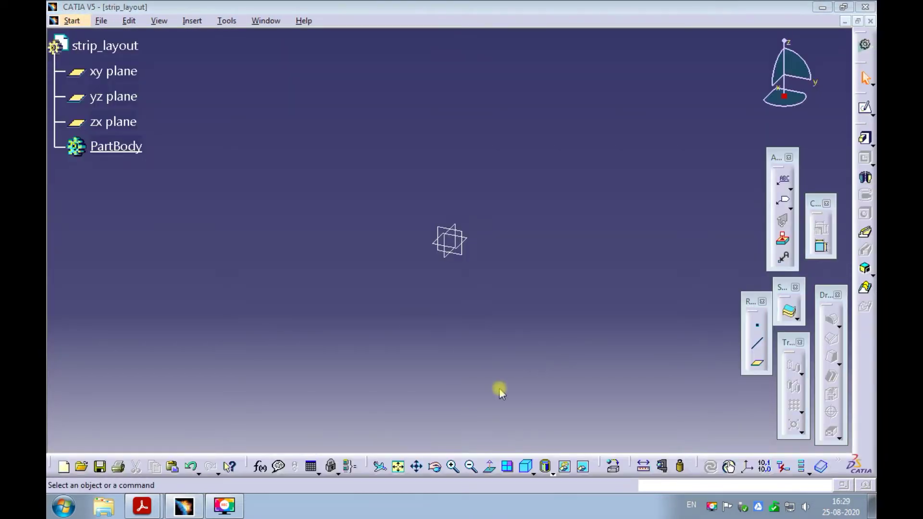
click(139, 507)
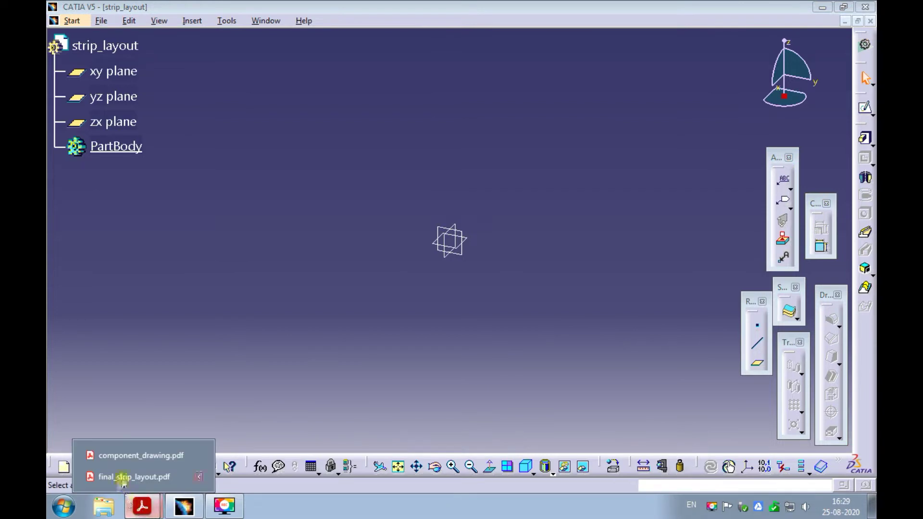
click(124, 478)
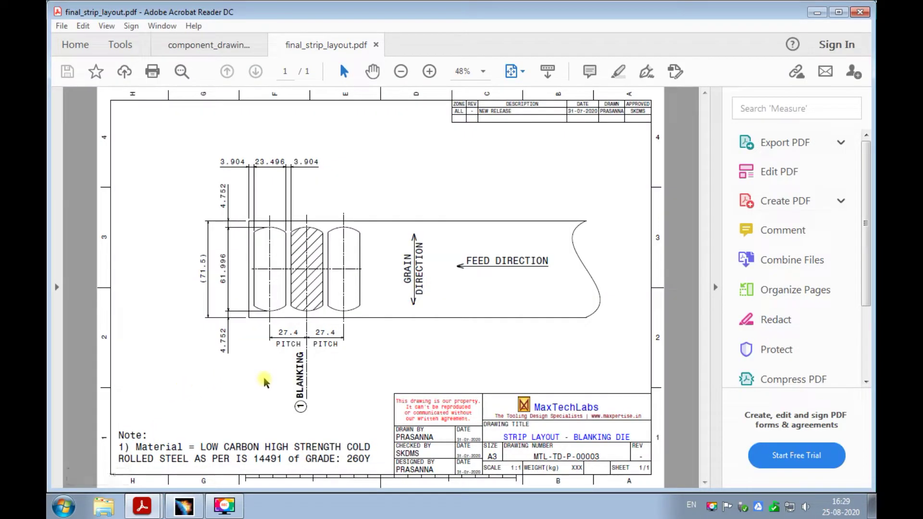
click(184, 507)
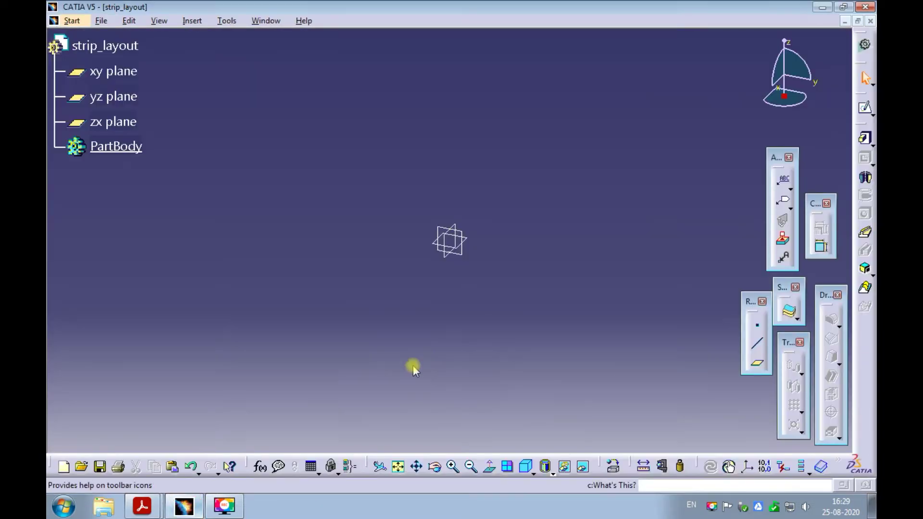
click(872, 114)
- Start a positioned sketch on the xy plane with its vertical direction reversed
click(865, 128)
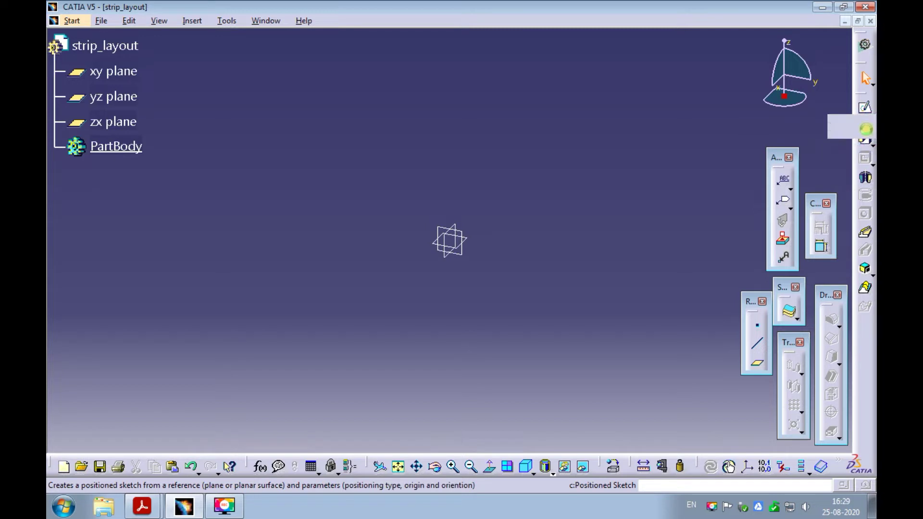
click(470, 240)
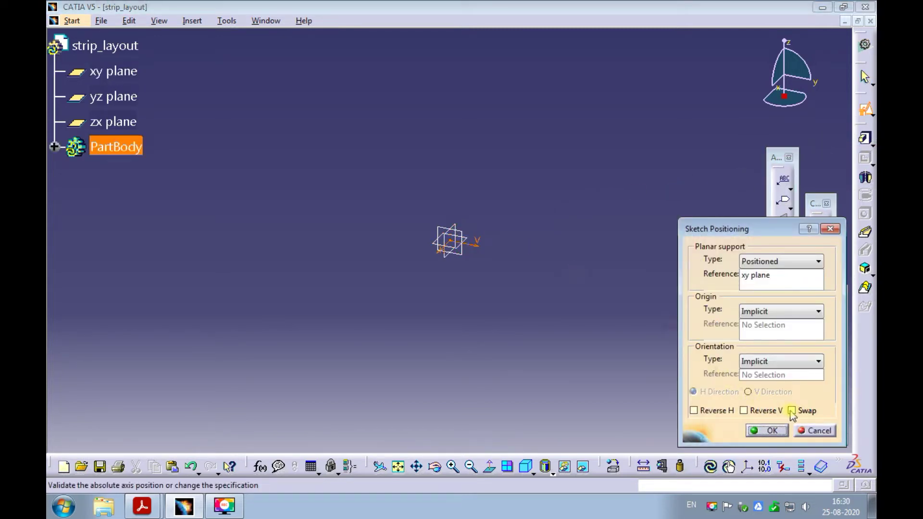
click(760, 411)
click(760, 431)
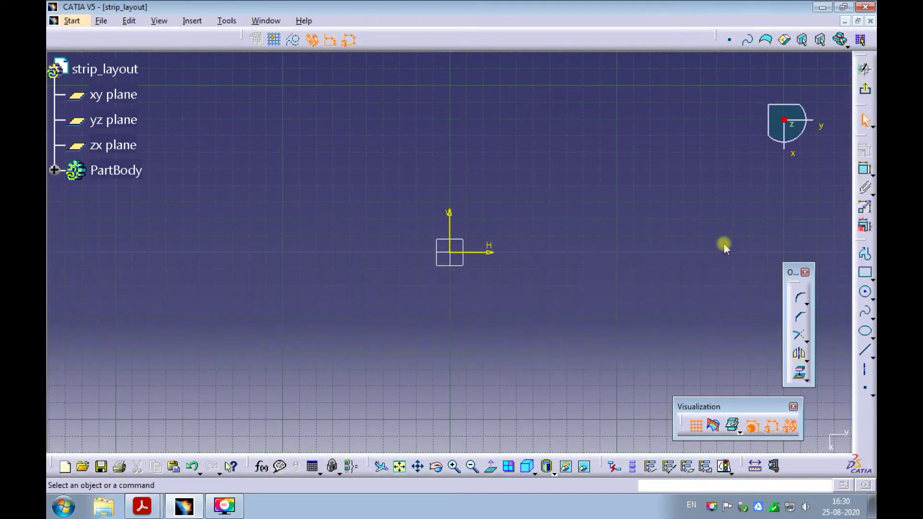
- Draw a rectangle starting from a corner on the vertical axis
click(862, 274)
click(466, 198)
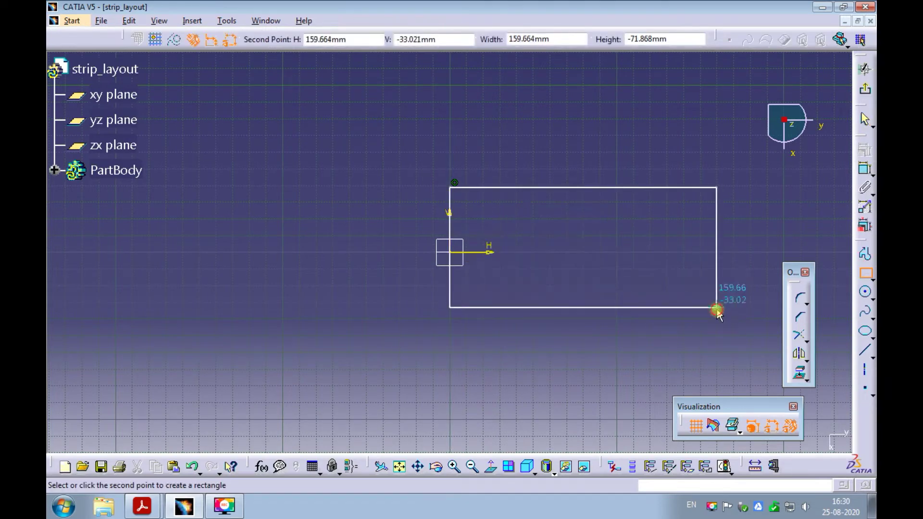
click(717, 307)
middle_drag(625, 222, 495, 222)
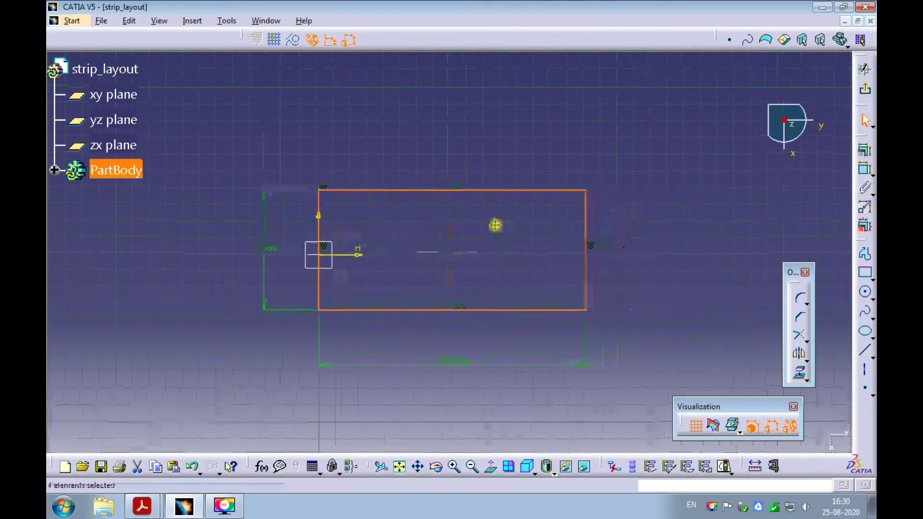
click(431, 220)
ctrl+middle_drag(431, 220, 439, 208)
- Make the rectangle's top and bottom lines symmetric
click(310, 169)
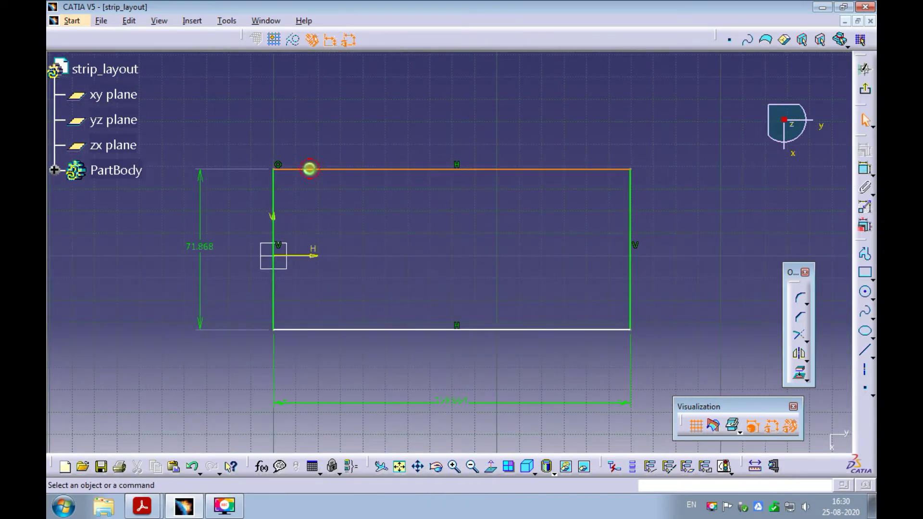
ctrl+click(306, 330)
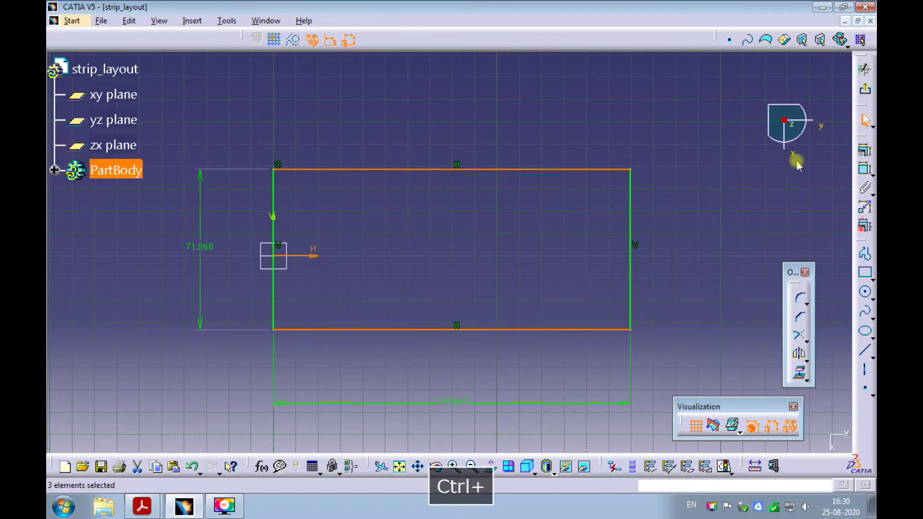
click(864, 150)
click(717, 329)
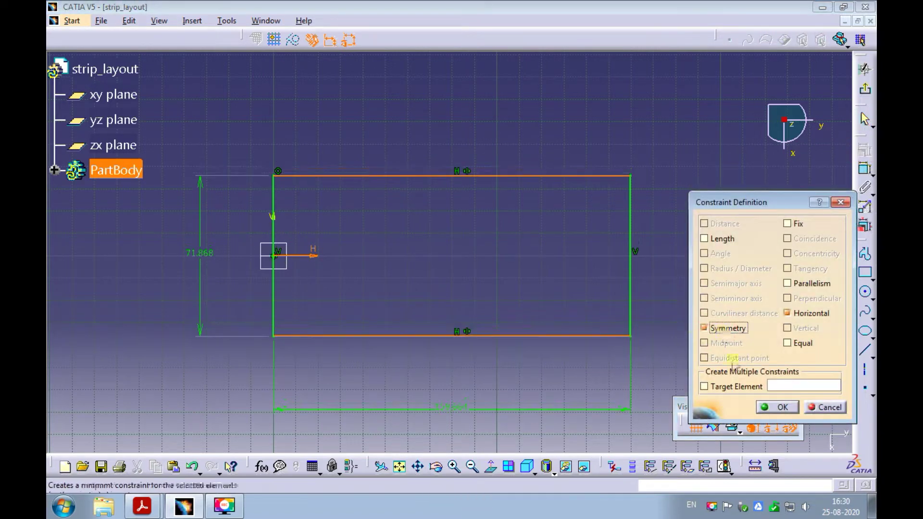
click(771, 407)
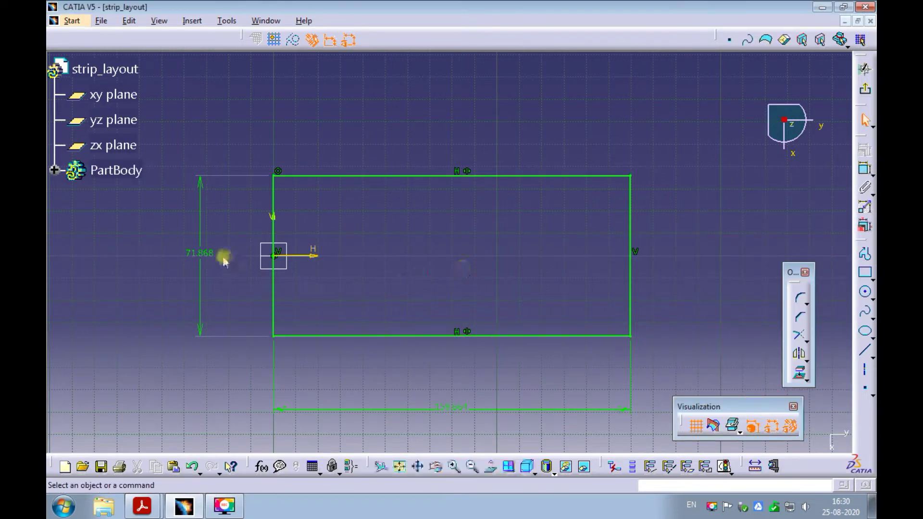
- Change the 71.868 height dimension to 71.5 mm, checking the reference drawing
click(200, 258)
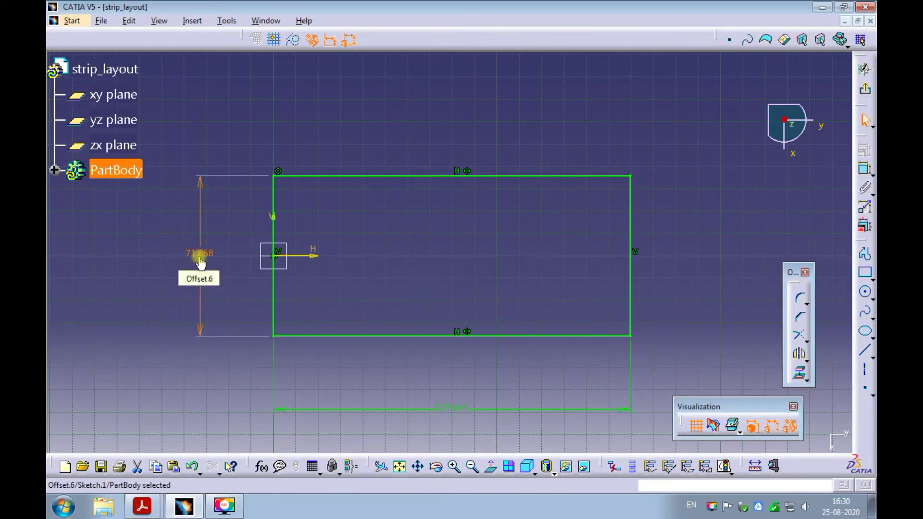
mouse_move(141, 505)
click(132, 479)
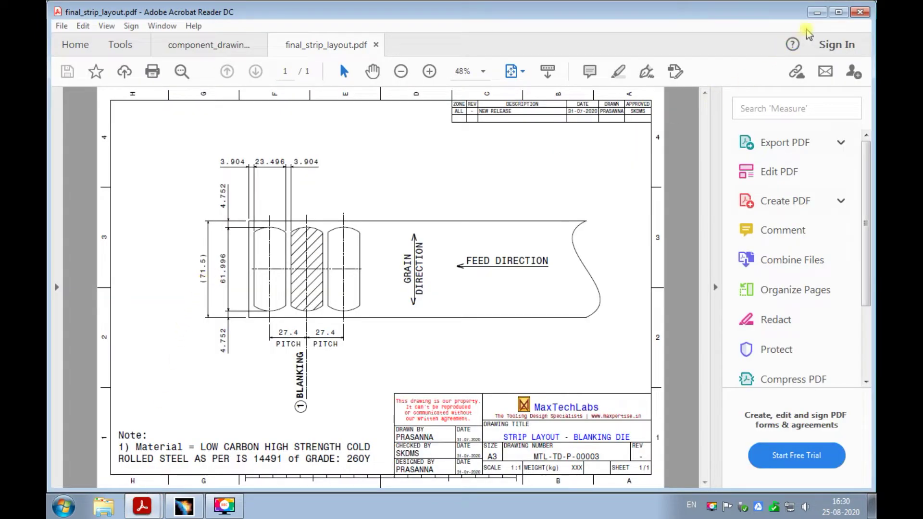
click(818, 12)
click(198, 253)
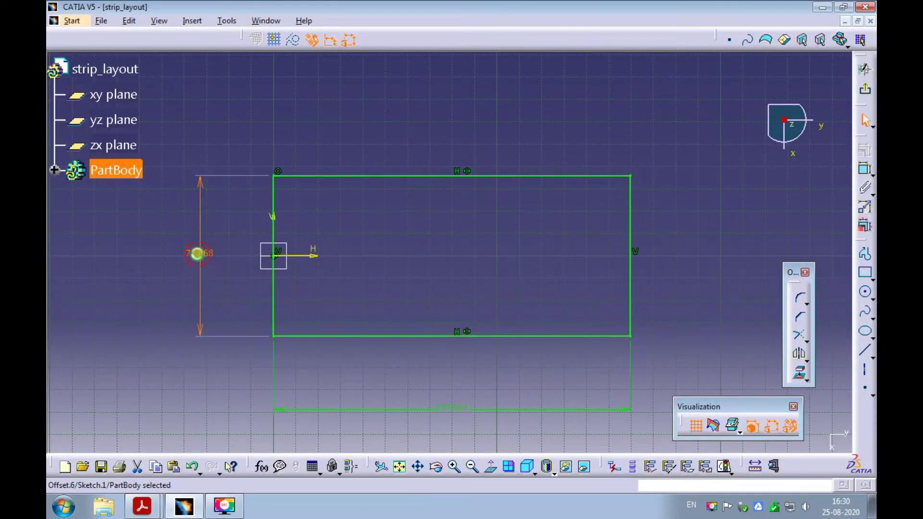
double_click(198, 254)
text(71.5)
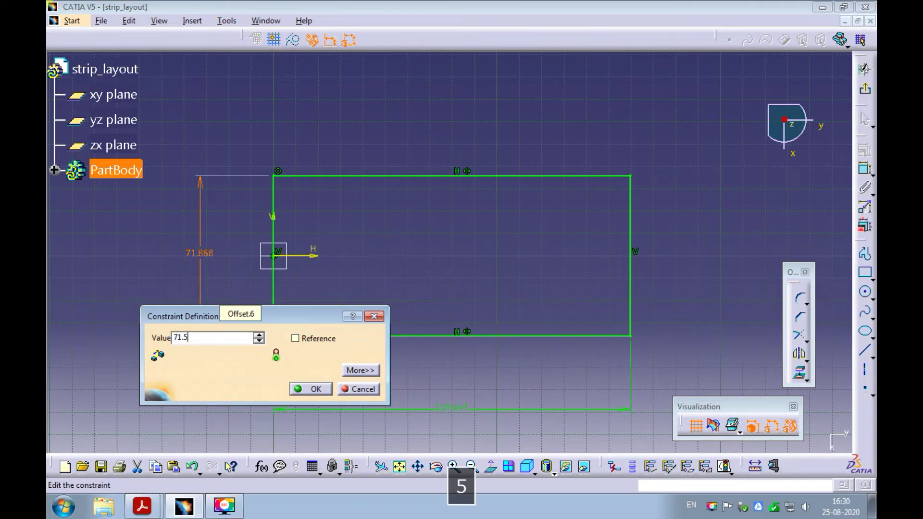
key(Return)
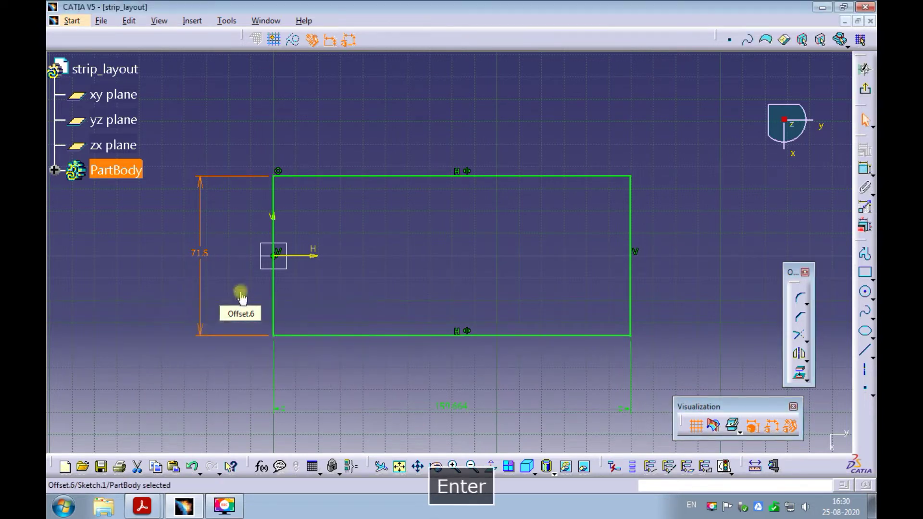
- Replace the 159.664 width dimension with the new strip length
ctrl+middle_drag(432, 254, 446, 351)
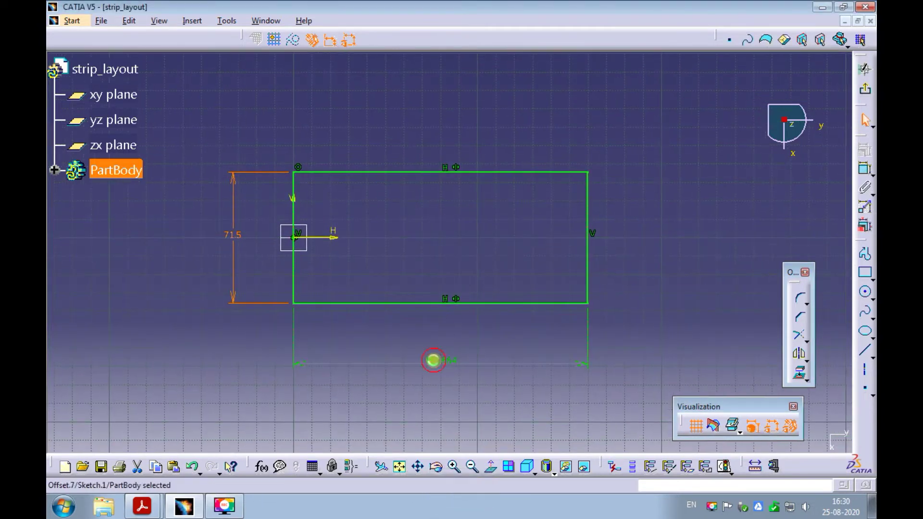
double_click(440, 360)
text(750)
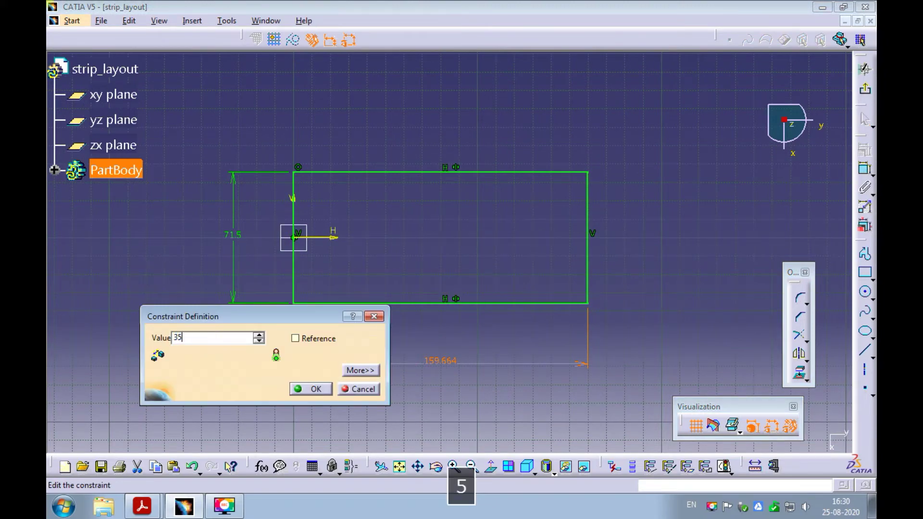
key(Return)
mouse_move(468, 260)
ctrl+middle_down()
mouse_move(437, 299)
mouse_move(433, 251)
mouse_move(443, 243)
mouse_move(538, 232)
mouse_move(528, 237)
ctrl+middle_up()
click(443, 242)
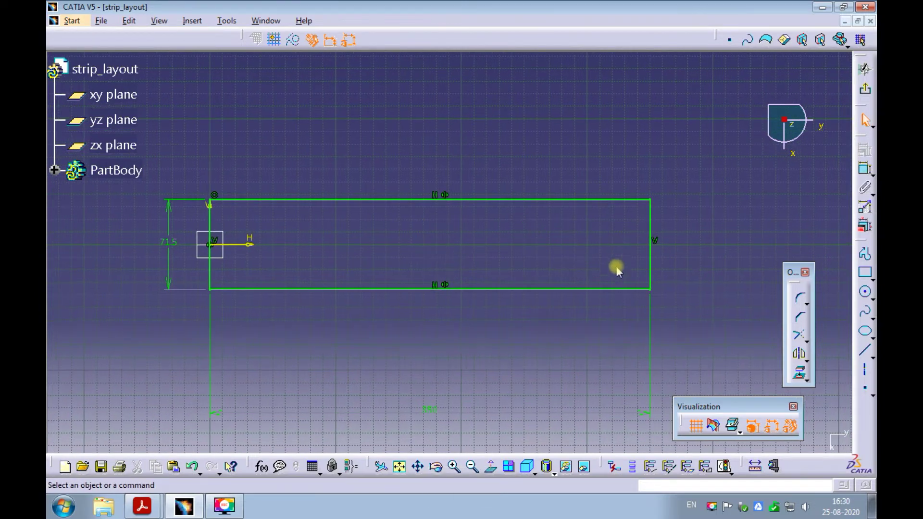
- Convert the rectangle's right edge into a construction line
click(649, 247)
right_click(652, 248)
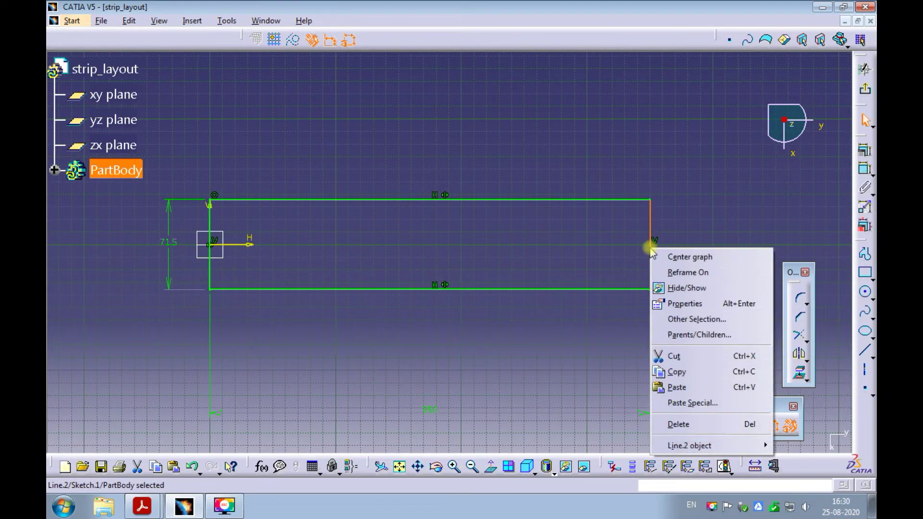
mouse_move(687, 447)
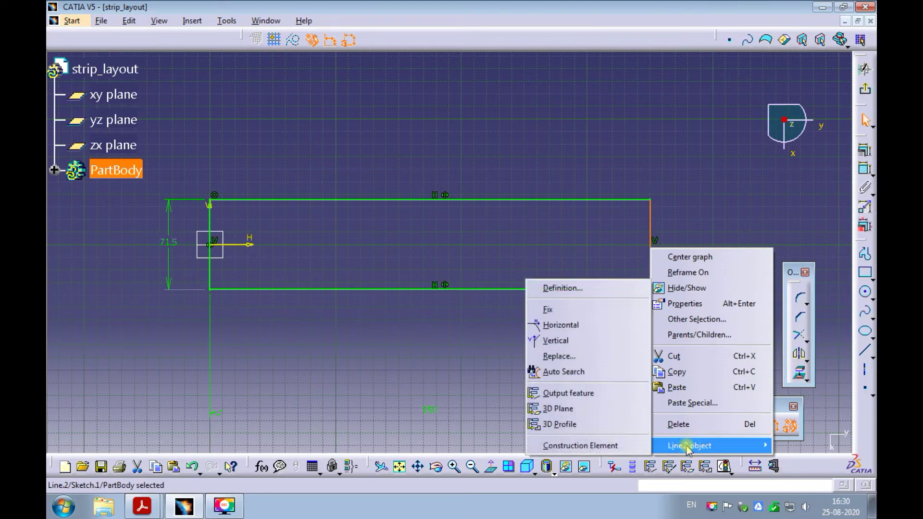
click(625, 452)
- Draw an S-shaped spline from the top-right to the bottom-right corner
mouse_move(694, 247)
ctrl+middle_down()
mouse_move(711, 190)
mouse_move(553, 208)
mouse_move(563, 153)
ctrl+middle_up()
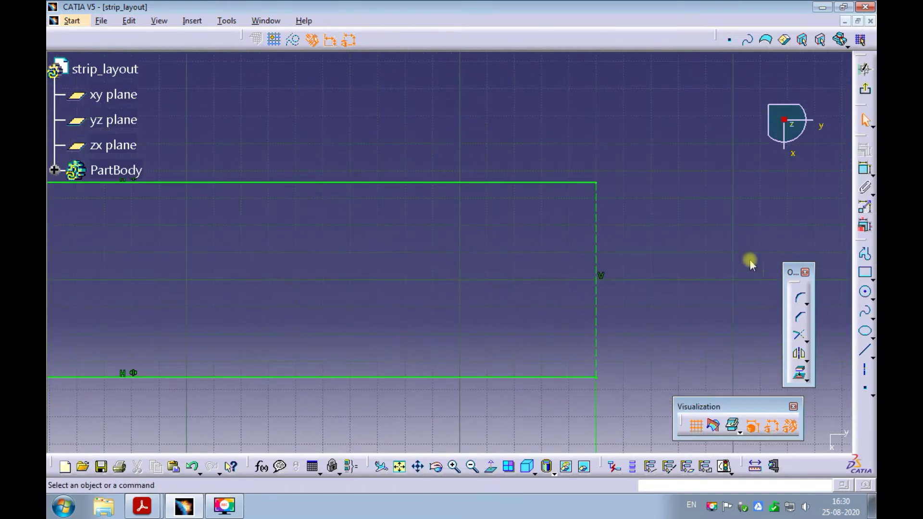
click(863, 311)
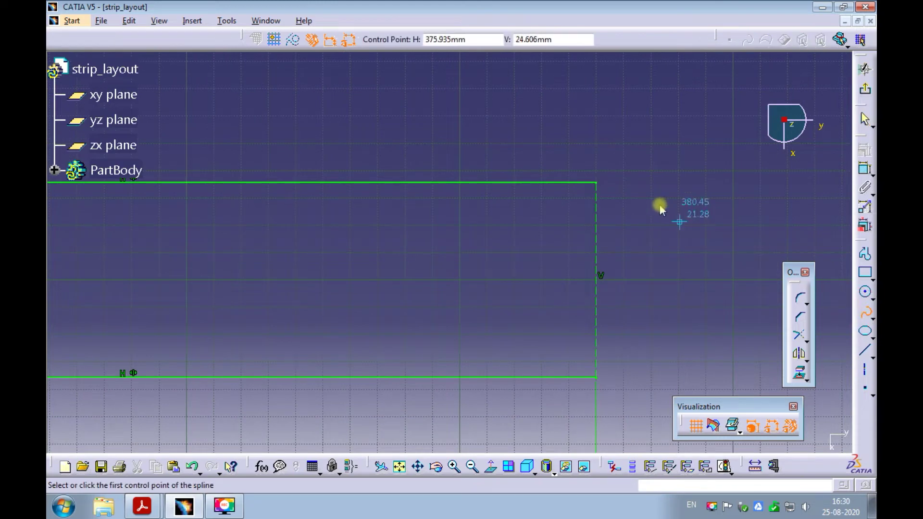
click(597, 182)
click(564, 231)
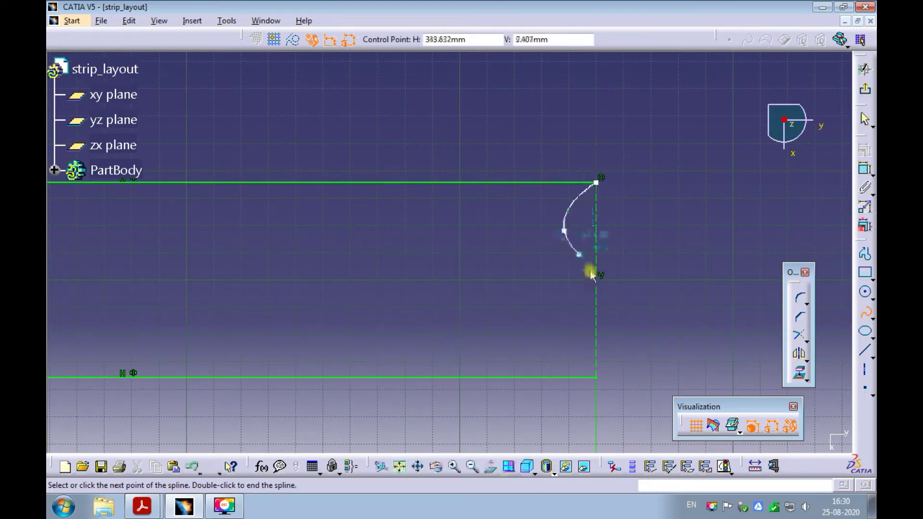
click(630, 324)
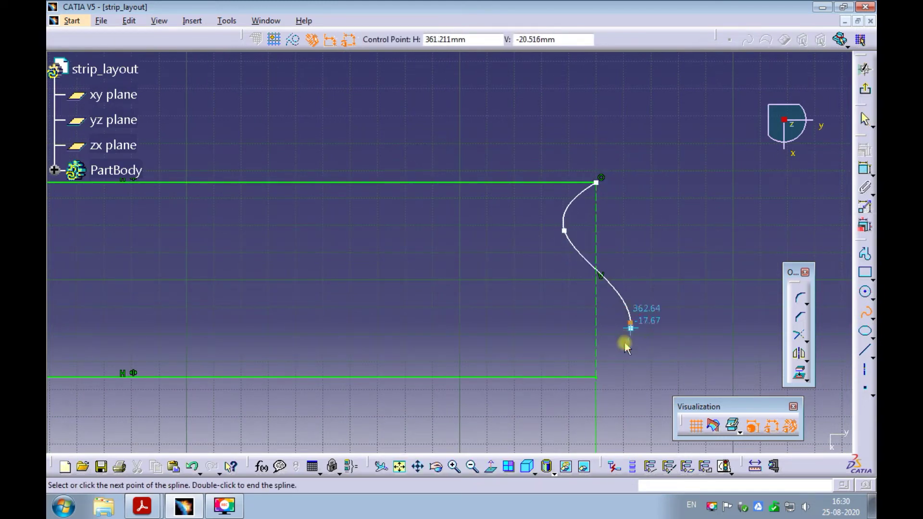
click(597, 377)
key(Escape)
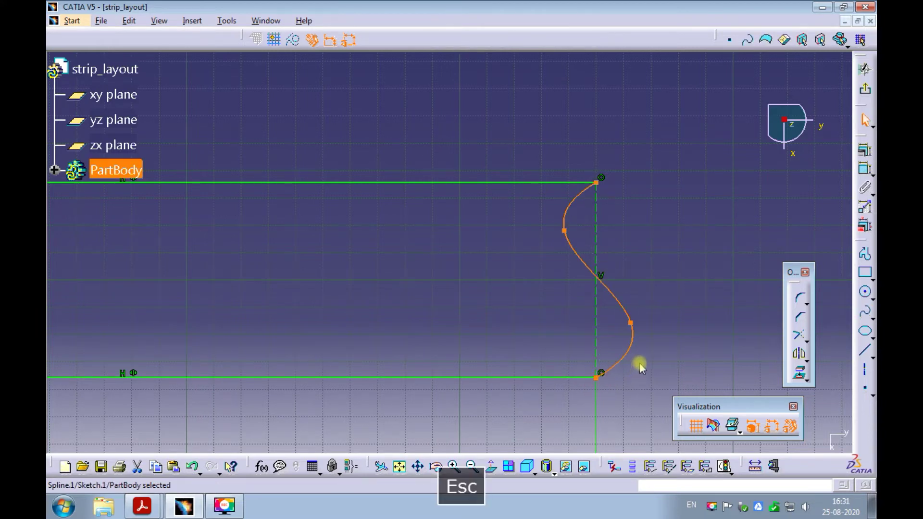
- Dimension the upper and lower spline points from the top and bottom edges
click(865, 169)
click(558, 182)
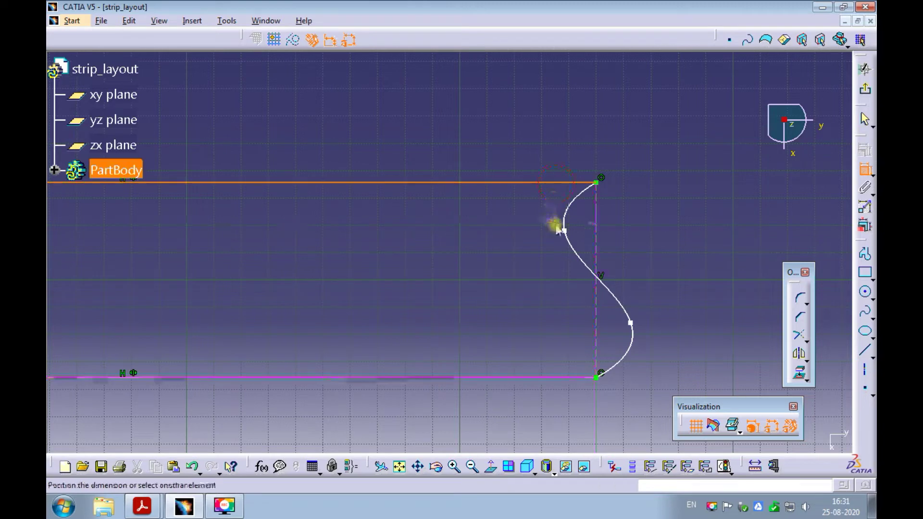
click(564, 231)
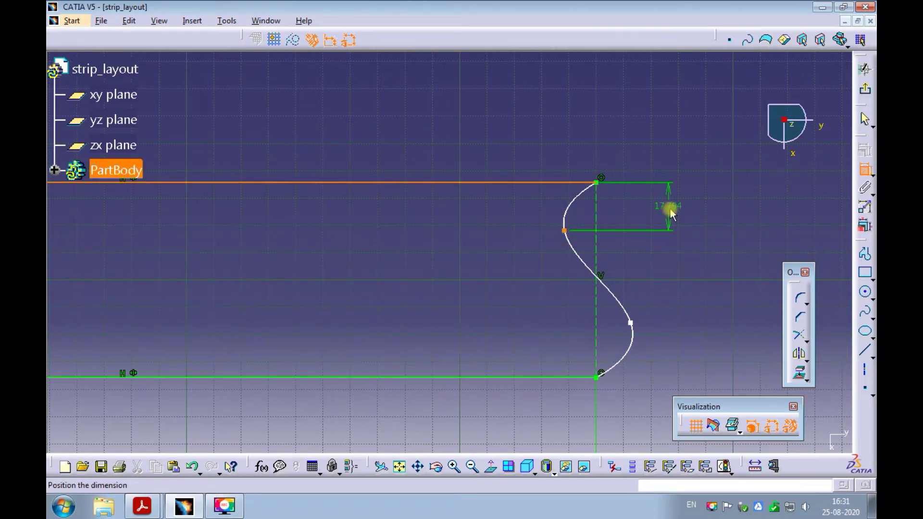
click(671, 216)
click(570, 377)
click(631, 323)
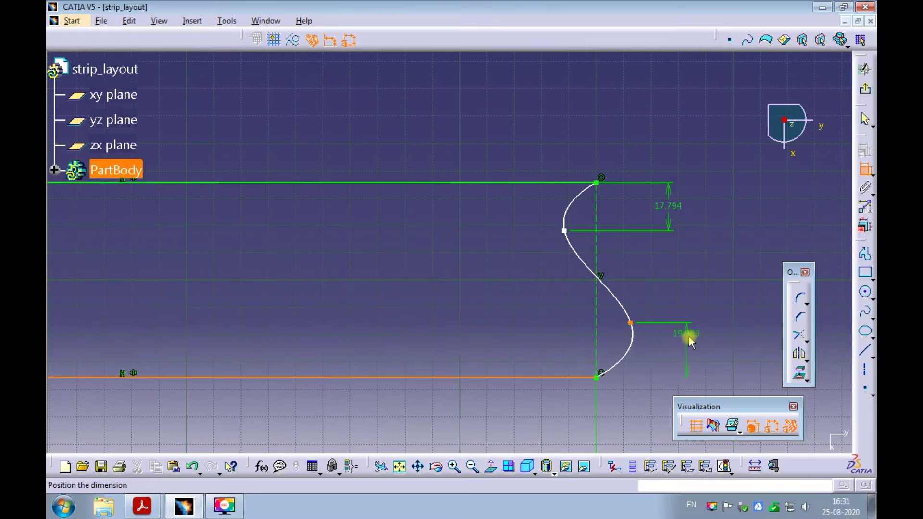
click(693, 337)
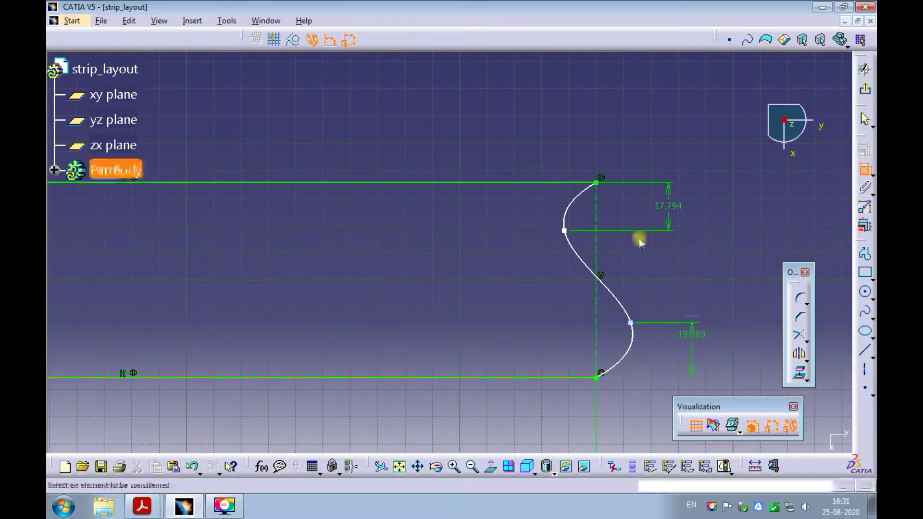
- Dimension both spline points' horizontal offsets from the vertical construction line
click(598, 207)
click(565, 231)
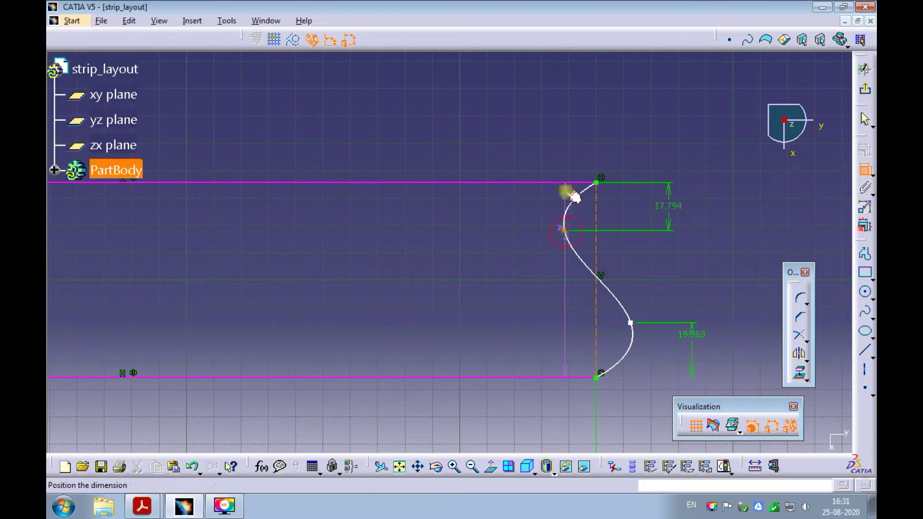
click(516, 109)
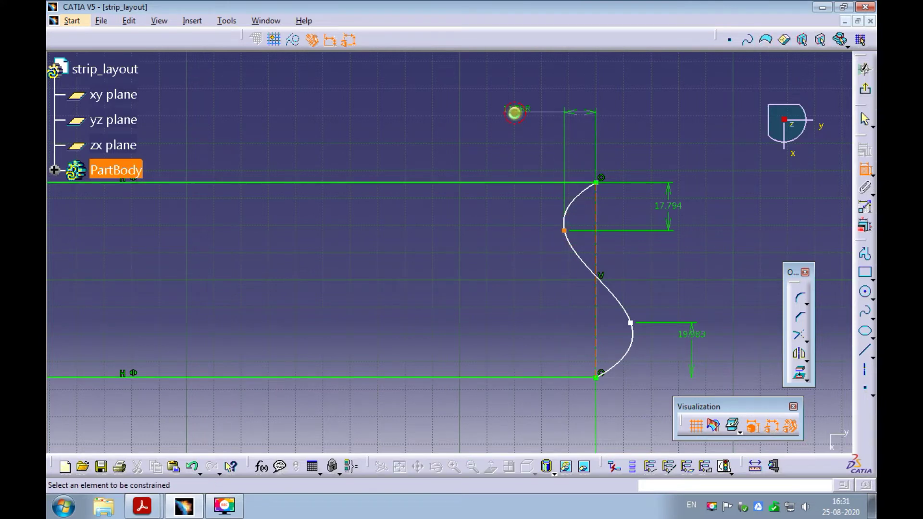
click(597, 258)
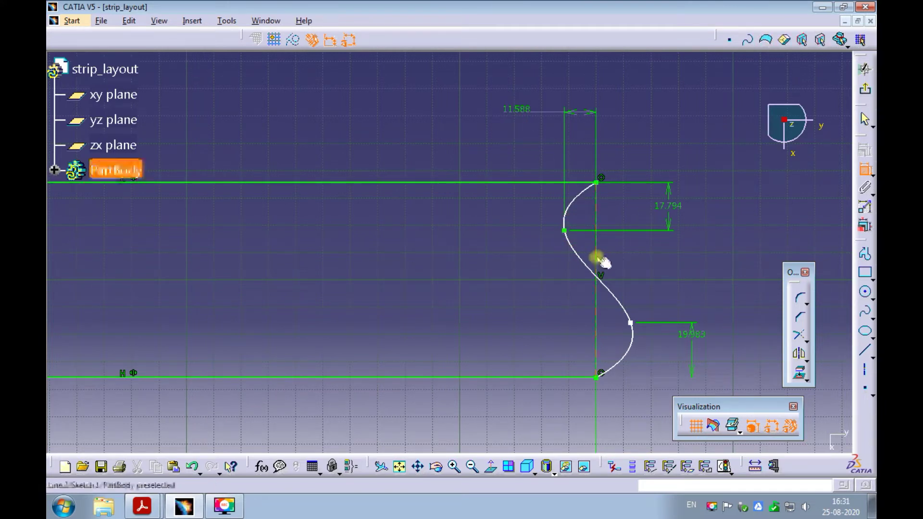
click(631, 324)
click(540, 425)
- Set the 11.588, 17.794, 19.983 and 12.635 spline dimensions all to 10 mm
double_click(516, 110)
text(10)
key(Return)
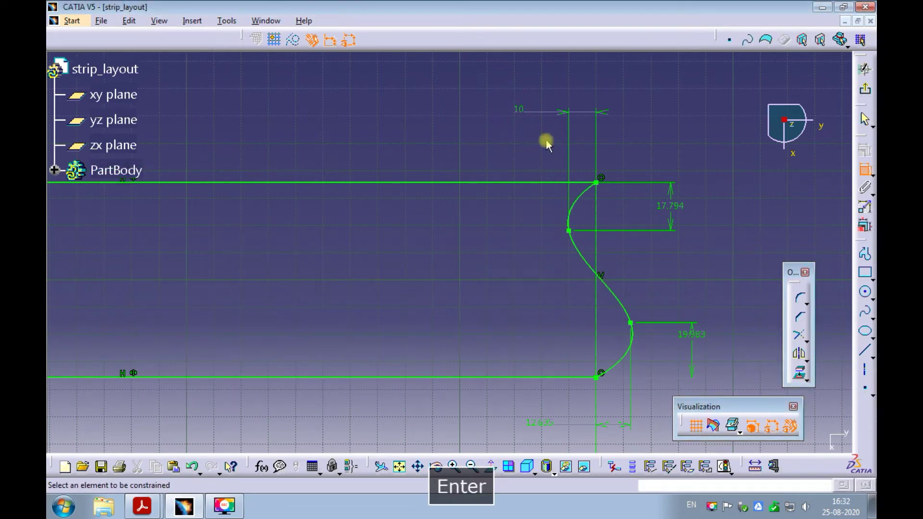
double_click(669, 205)
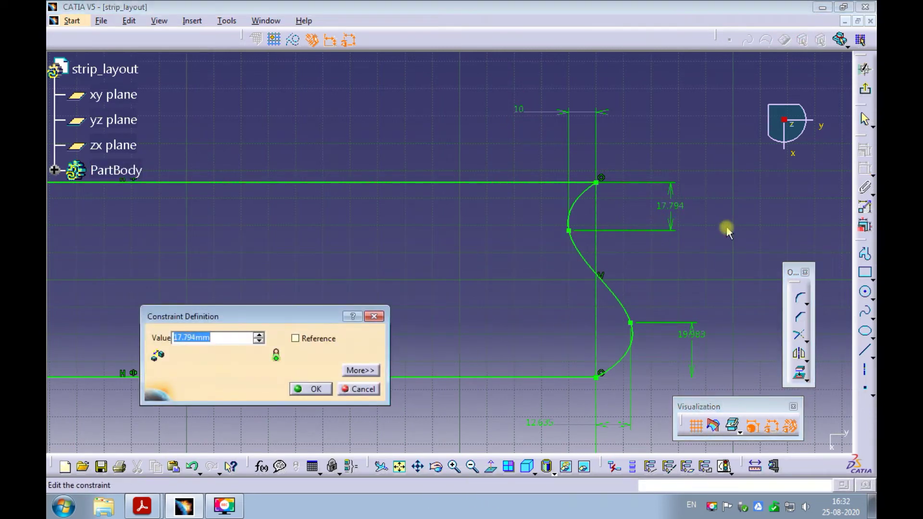
text(10)
key(Return)
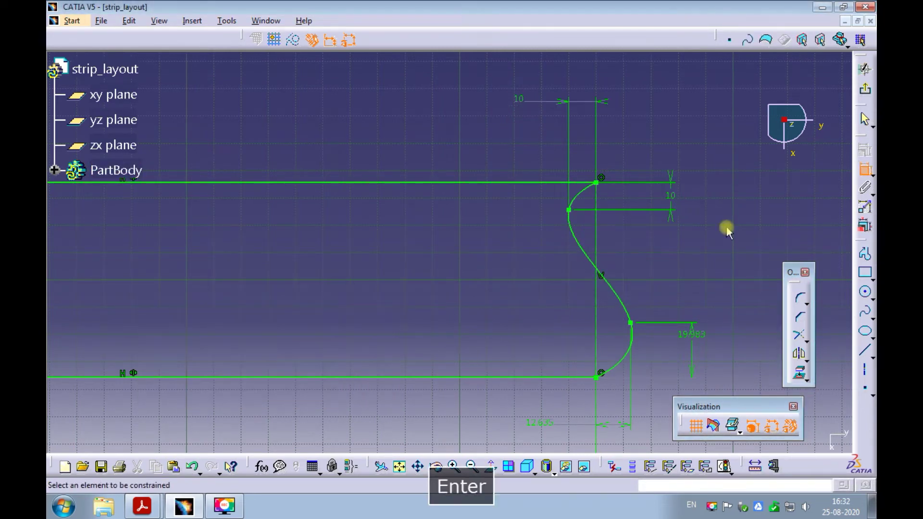
double_click(688, 336)
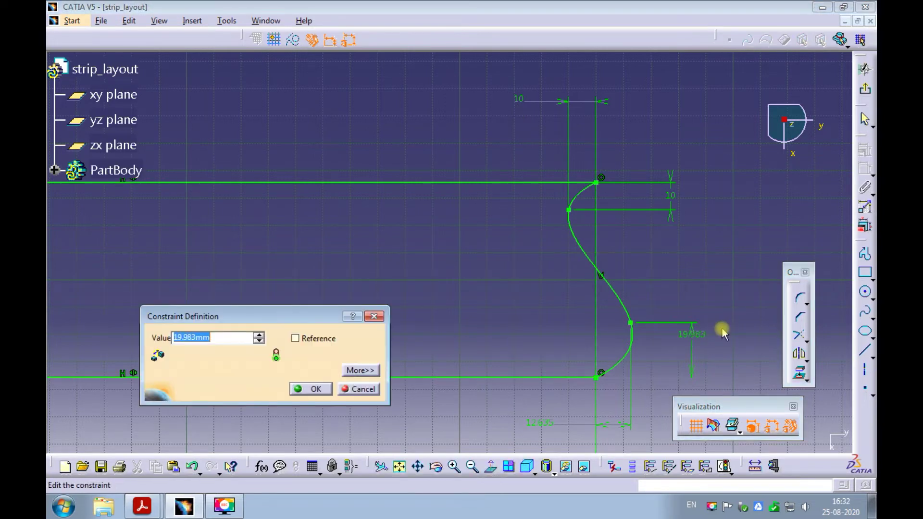
text(10)
key(Return)
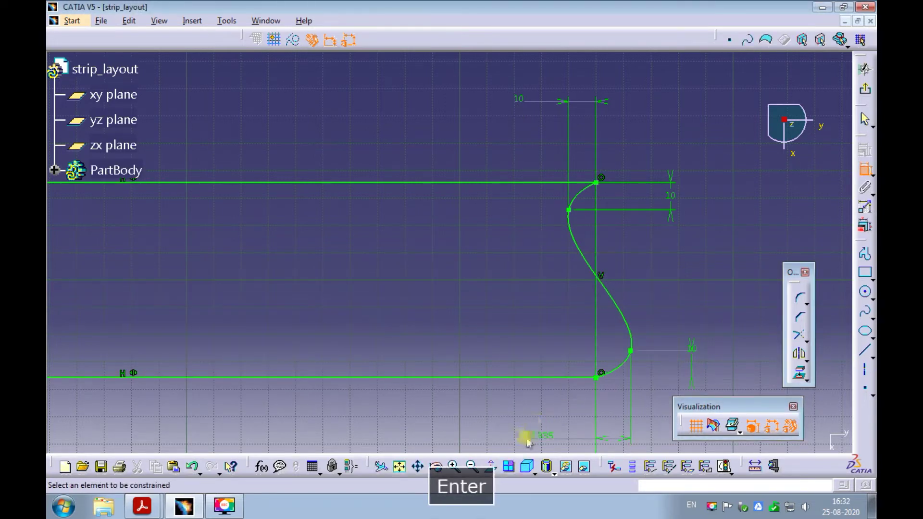
double_click(541, 435)
text(10)
key(Return)
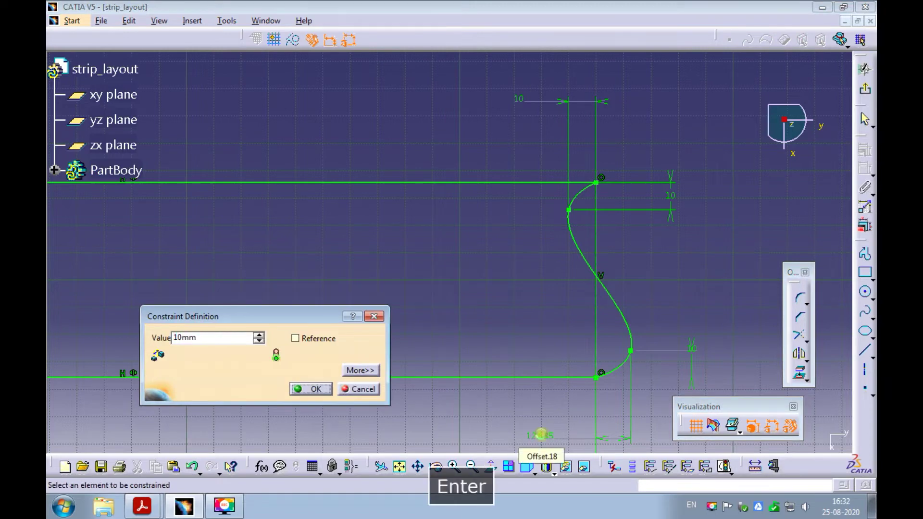
mouse_move(476, 262)
ctrl+middle_down()
mouse_move(425, 322)
mouse_move(505, 288)
mouse_move(493, 264)
mouse_move(493, 336)
mouse_move(483, 319)
ctrl+middle_up()
- Leave the Sketcher and select Sketch.1 under PartBody
click(865, 69)
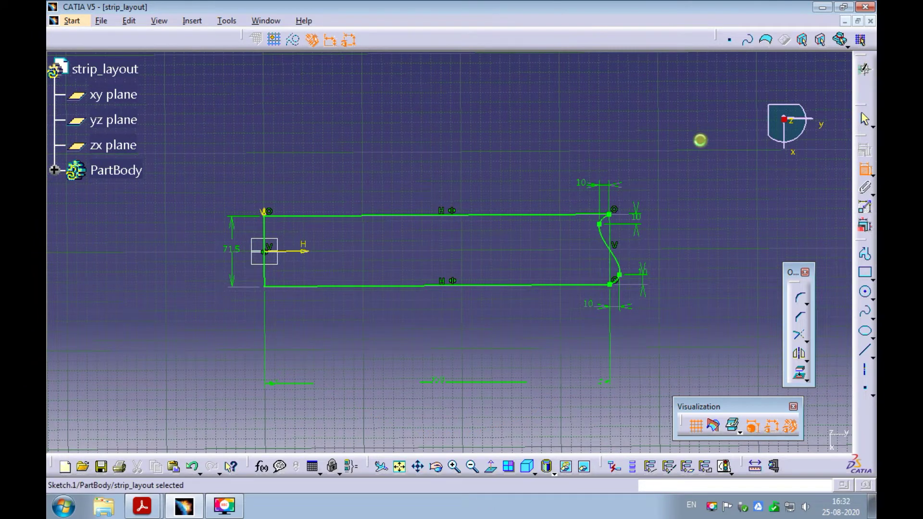
click(489, 150)
ctrl+middle_drag(511, 165, 513, 144)
click(54, 146)
click(131, 172)
mouse_move(435, 150)
middle_down()
mouse_move(377, 192)
mouse_move(382, 157)
mouse_move(466, 163)
middle_up()
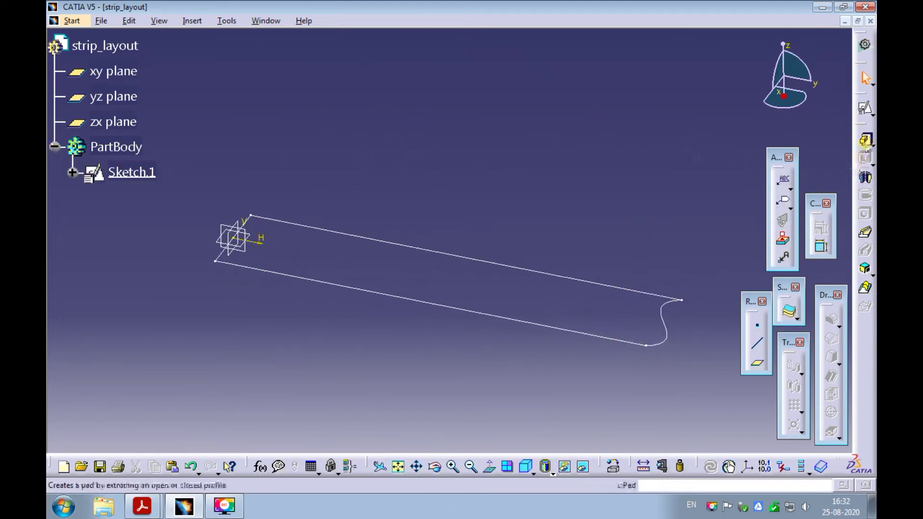
- Pad the strip outline to a thickness of 3.15 mm
click(529, 271)
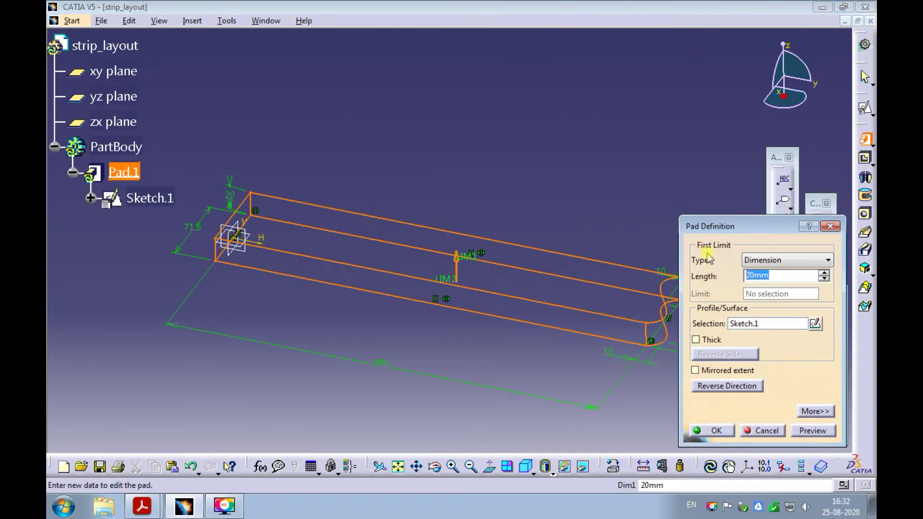
text(3.15)
click(802, 430)
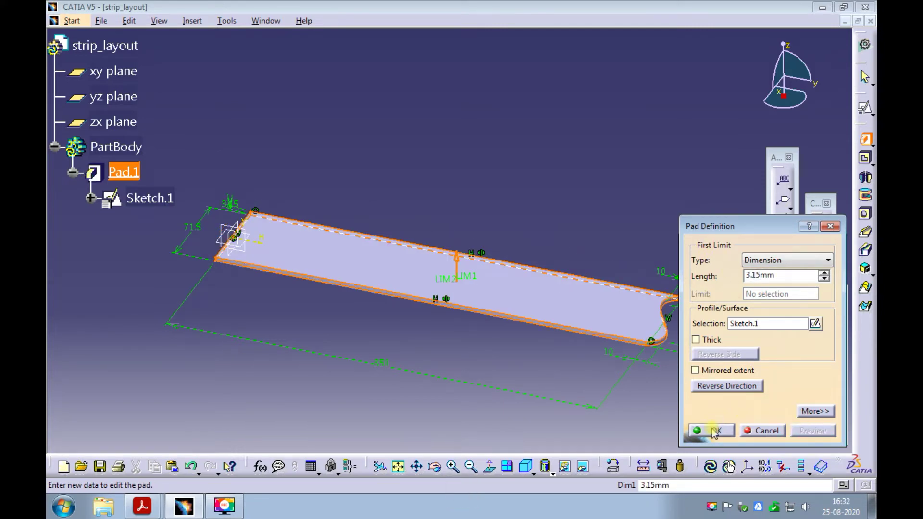
click(714, 431)
middle_drag(421, 151, 407, 169)
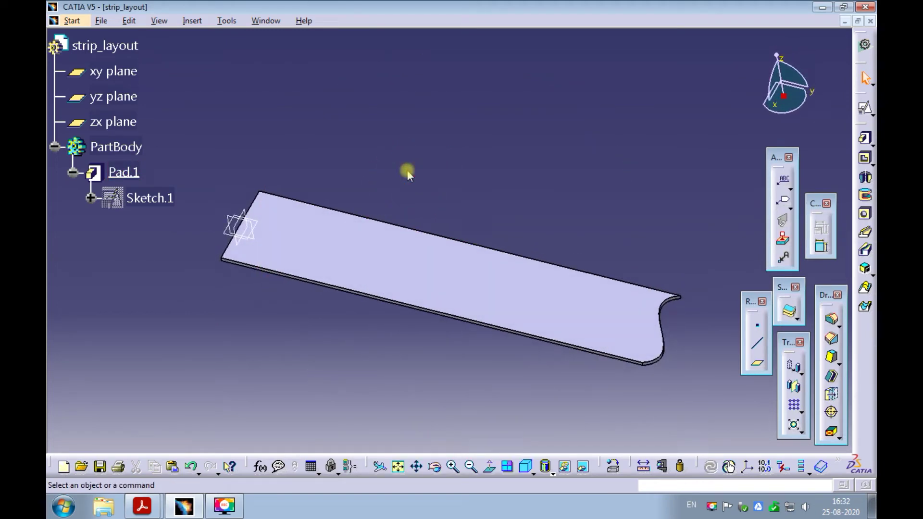
- Position a new sketch on the plate's top face with swapped axes
click(864, 110)
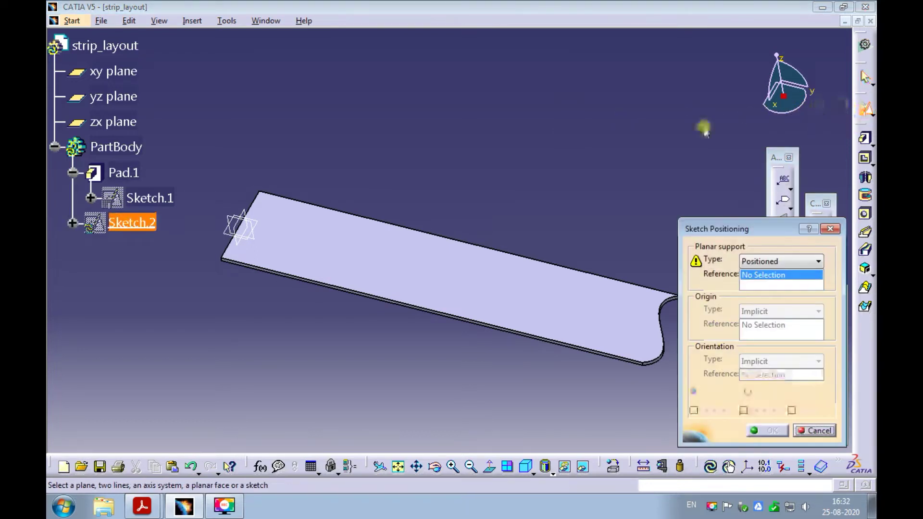
click(295, 224)
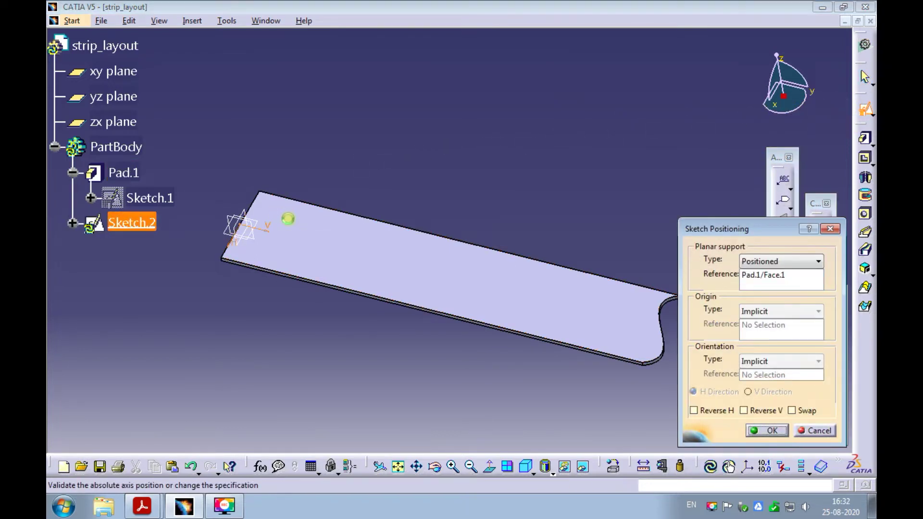
click(804, 412)
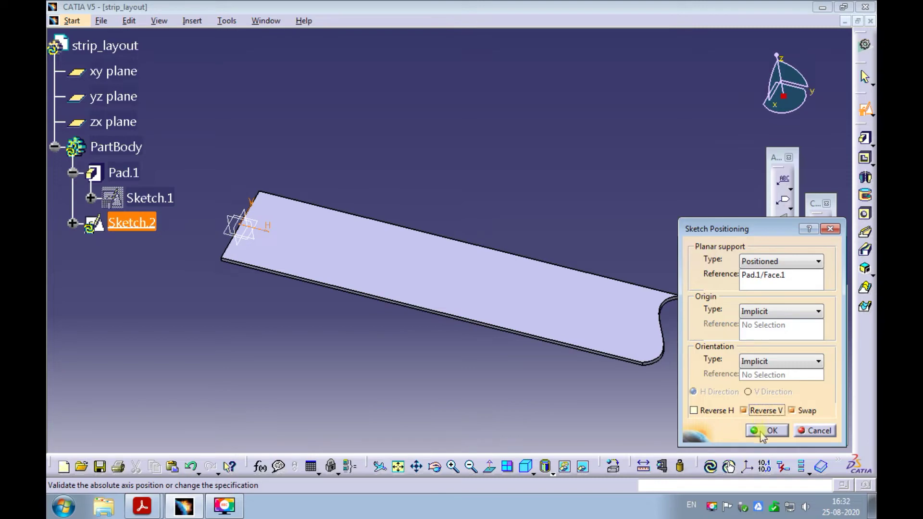
click(761, 433)
mouse_move(293, 192)
ctrl+middle_down()
mouse_move(267, 155)
mouse_move(402, 183)
mouse_move(390, 141)
mouse_move(476, 142)
mouse_move(435, 130)
ctrl+middle_up()
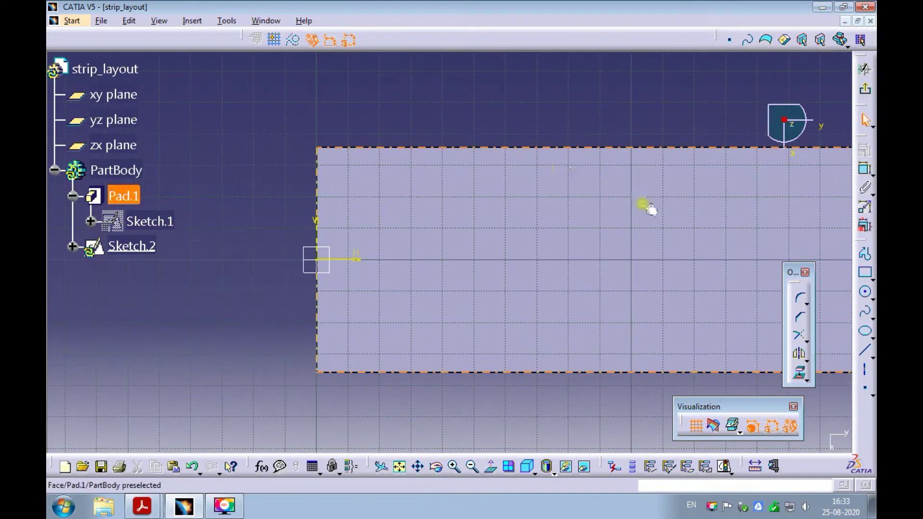
- Draw a tall rectangle on the plate face for the slot
click(866, 272)
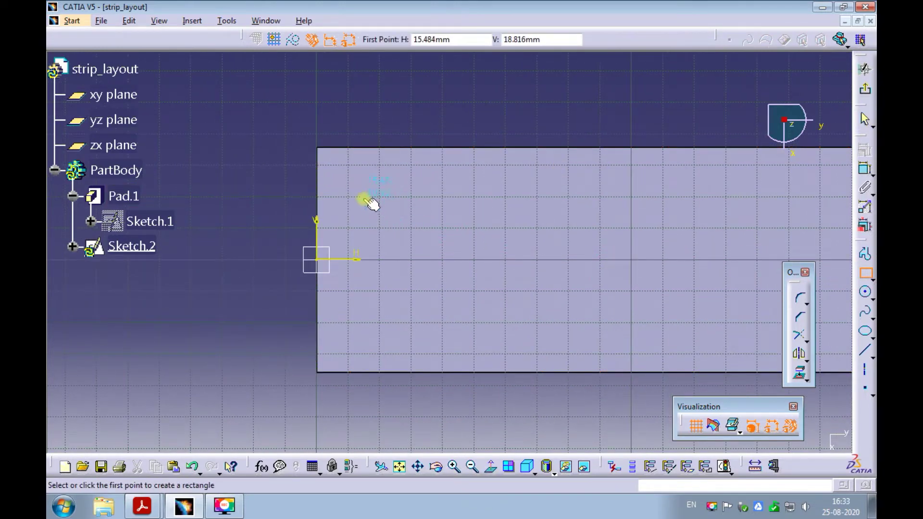
click(360, 183)
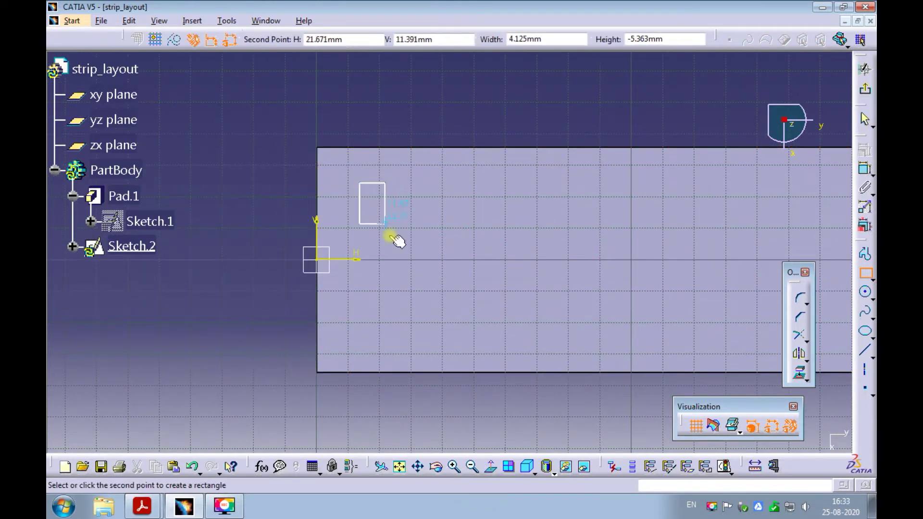
click(432, 336)
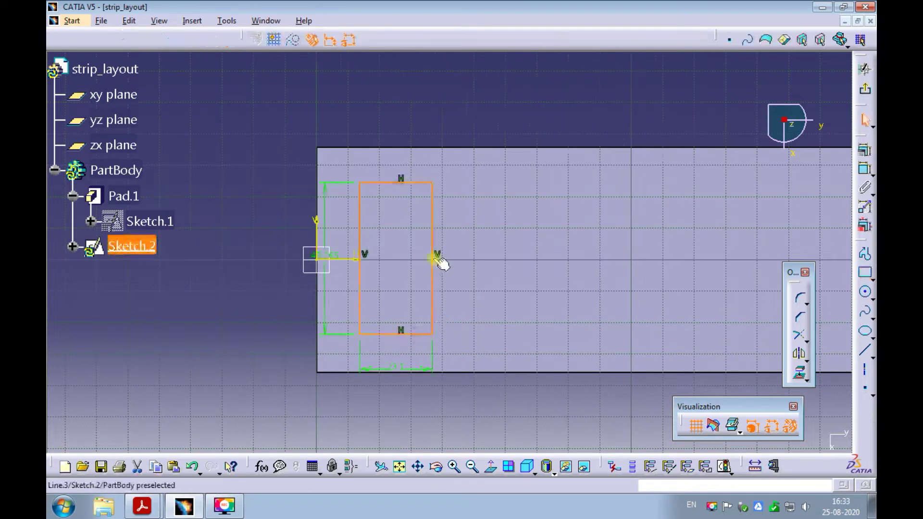
click(414, 120)
mouse_move(386, 140)
ctrl+middle_down()
mouse_move(402, 133)
mouse_move(402, 121)
ctrl+middle_up()
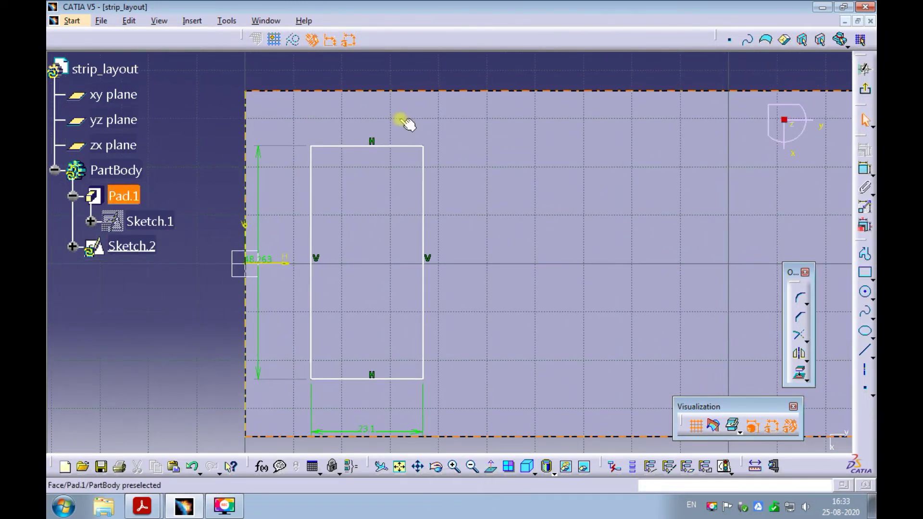
- Delete the rectangle's top and bottom lines
click(381, 146)
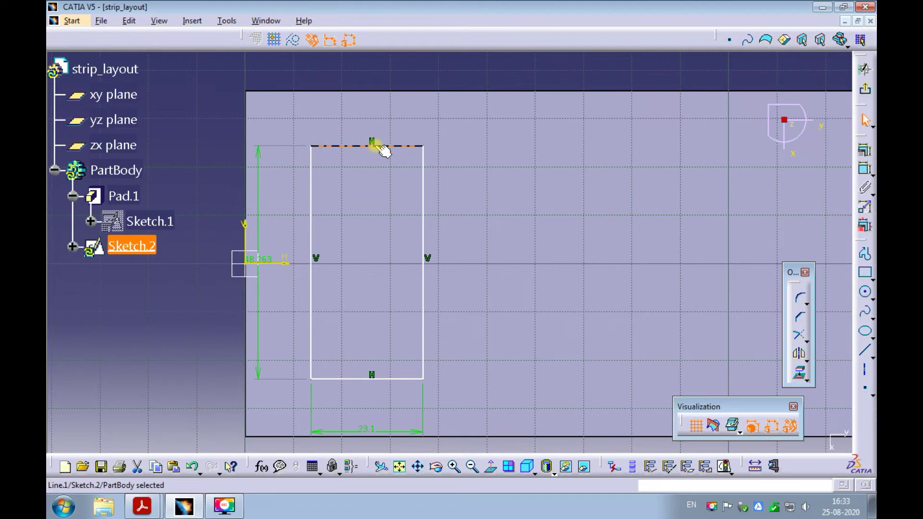
key(Delete)
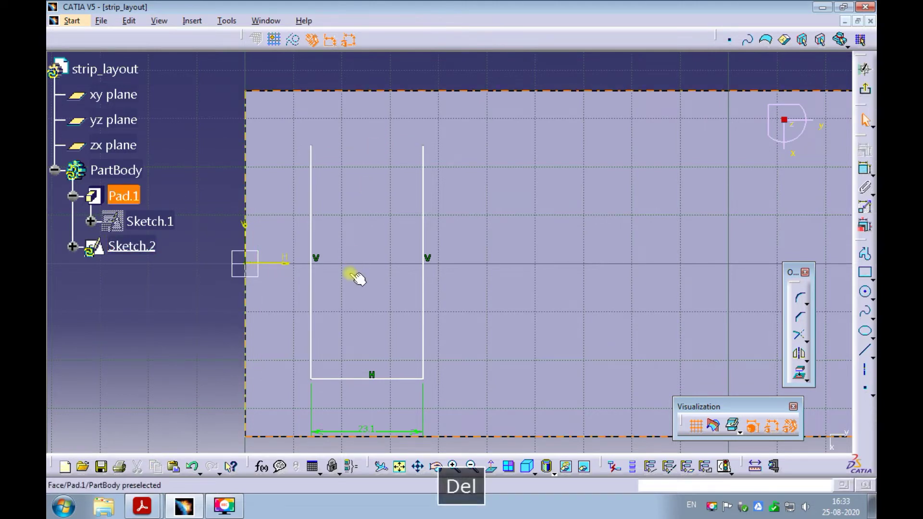
click(348, 379)
key(Delete)
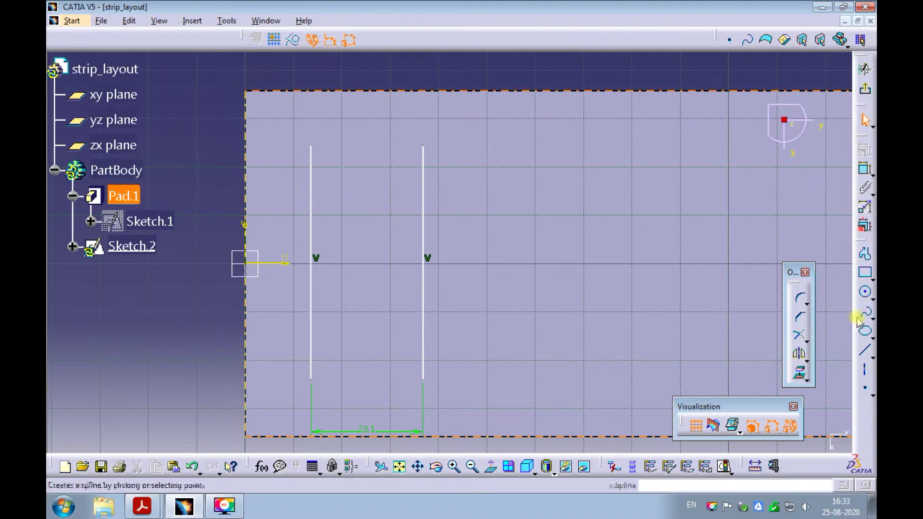
- Cap the slot with three-point arcs joining the line ends at top and bottom
click(872, 318)
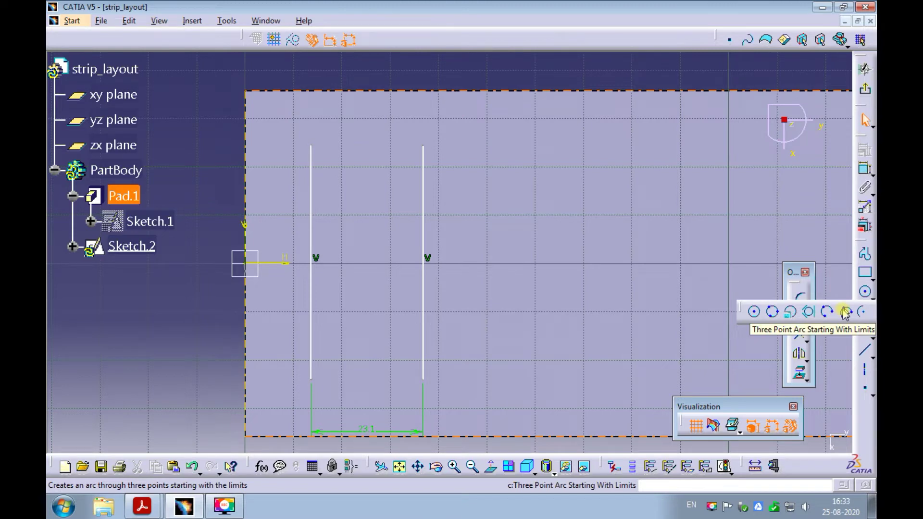
click(846, 313)
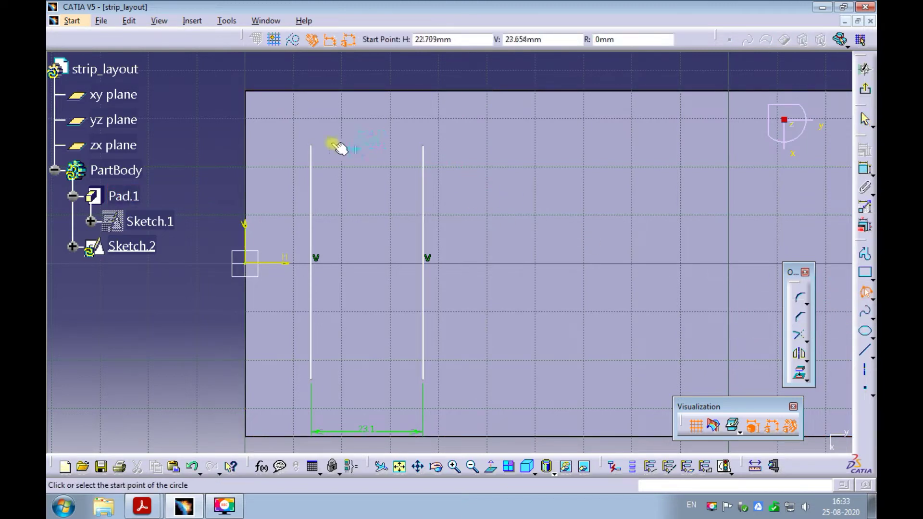
click(312, 146)
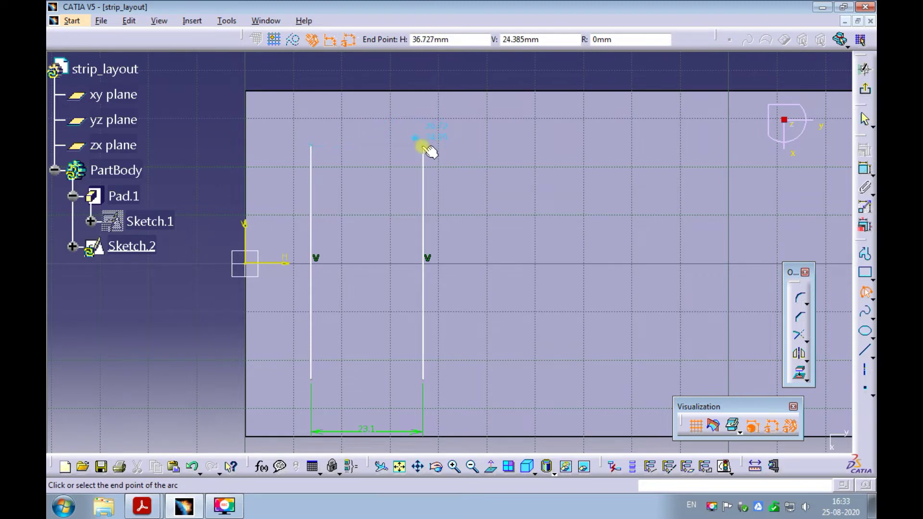
click(424, 147)
click(383, 125)
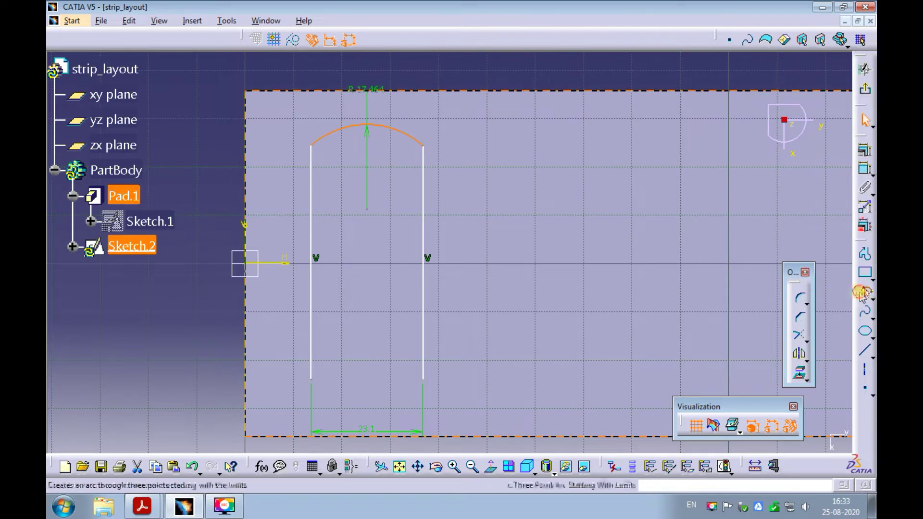
click(865, 292)
click(312, 380)
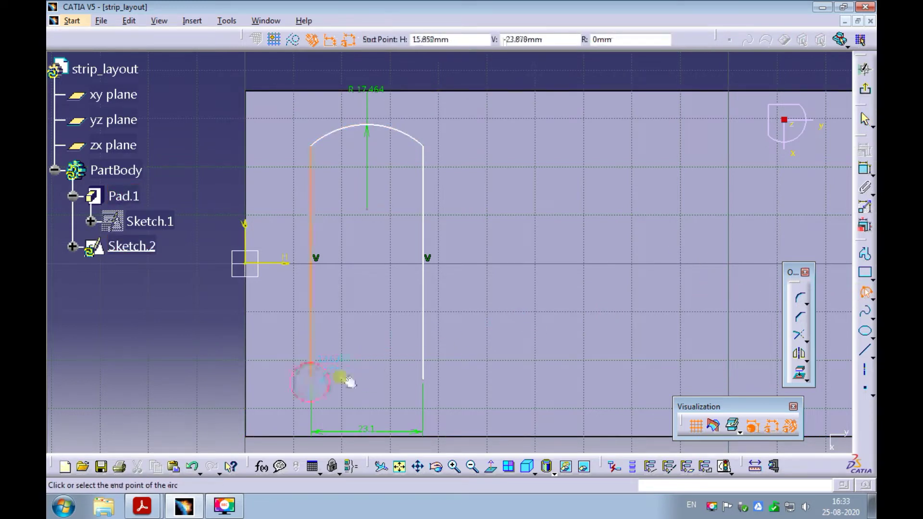
click(424, 381)
click(381, 400)
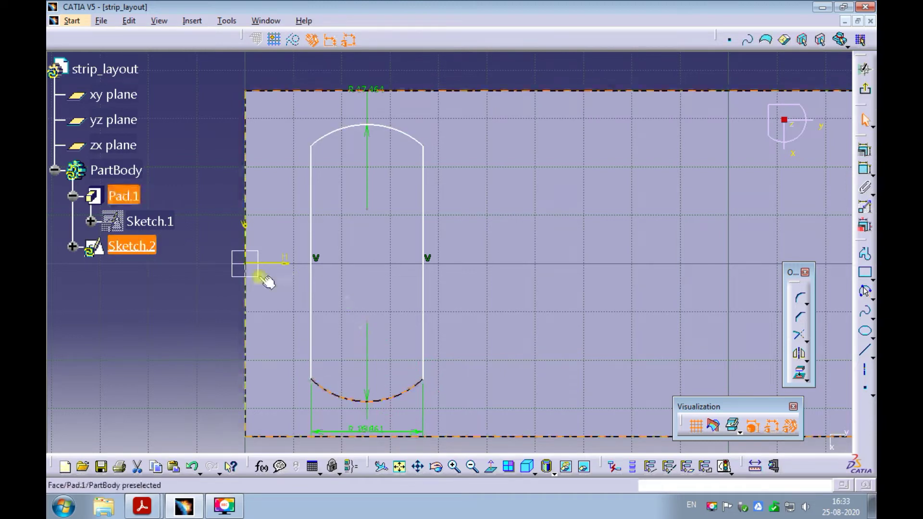
click(201, 299)
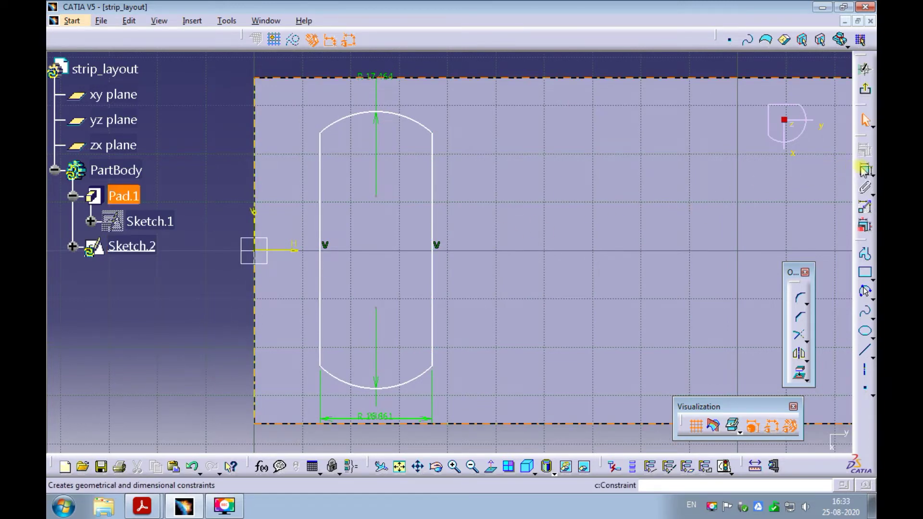
- Add the slot's overall height dimension between the top and bottom arcs
click(862, 168)
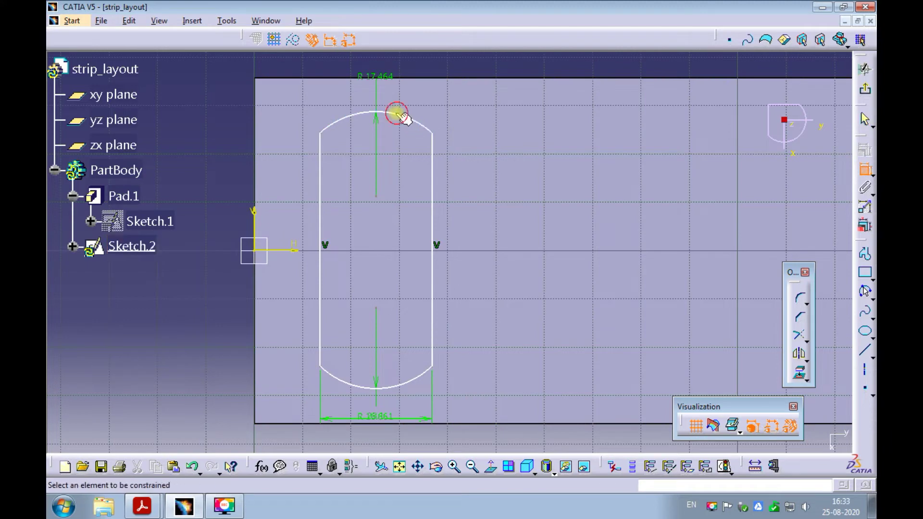
click(399, 115)
click(391, 387)
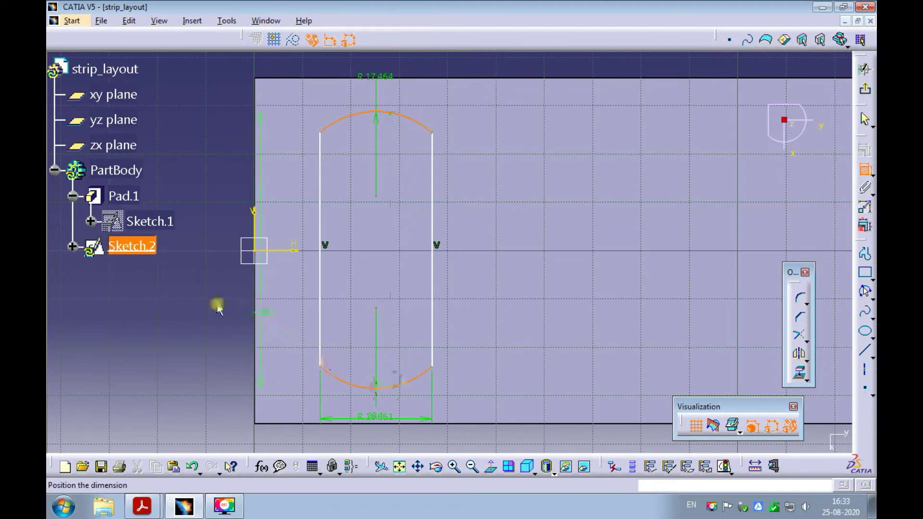
click(191, 306)
mouse_move(244, 241)
ctrl+middle_down()
mouse_move(262, 175)
mouse_move(258, 206)
mouse_move(295, 175)
ctrl+middle_up()
key(Escape)
click(367, 344)
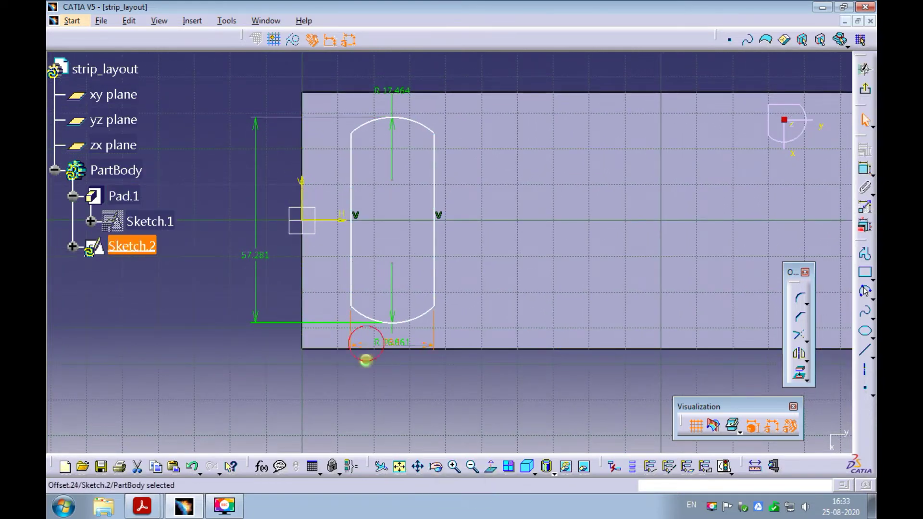
mouse_move(384, 377)
ctrl+middle_down()
mouse_move(387, 365)
mouse_move(388, 373)
ctrl+middle_up()
click(392, 377)
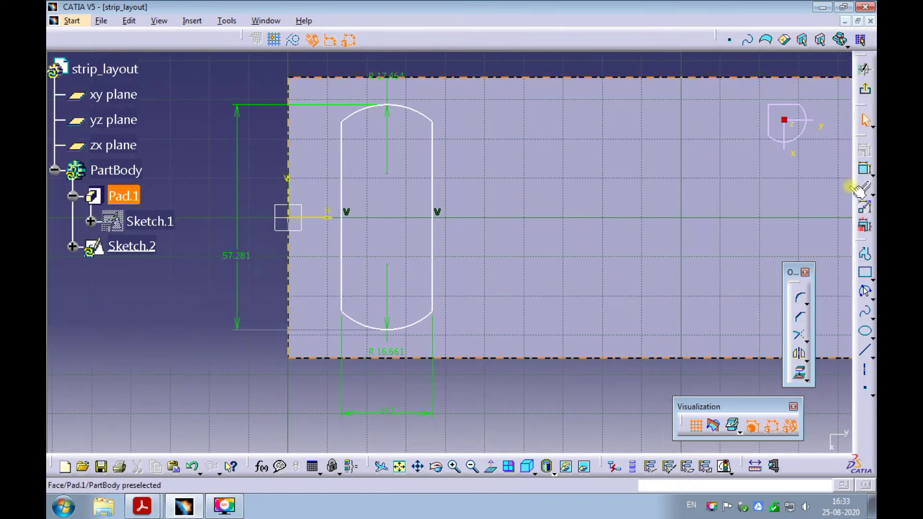
- Dimension the slot's 13.627 offset from the strip's left edge
click(865, 169)
click(373, 116)
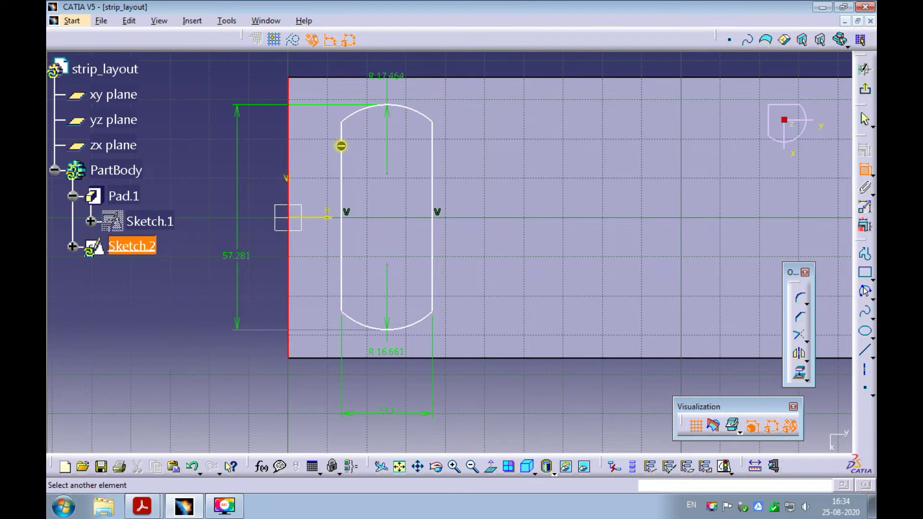
click(341, 146)
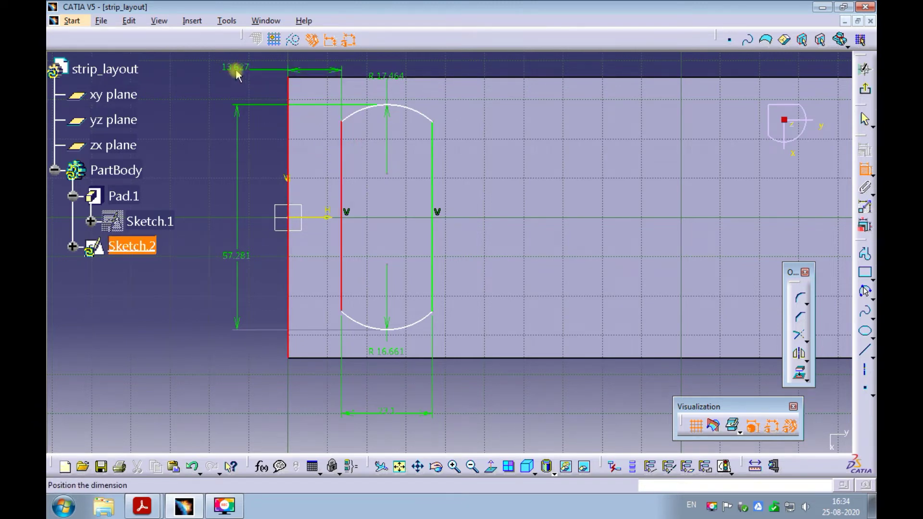
click(235, 73)
mouse_move(233, 97)
middle_down()
mouse_move(232, 87)
mouse_move(221, 112)
middle_up()
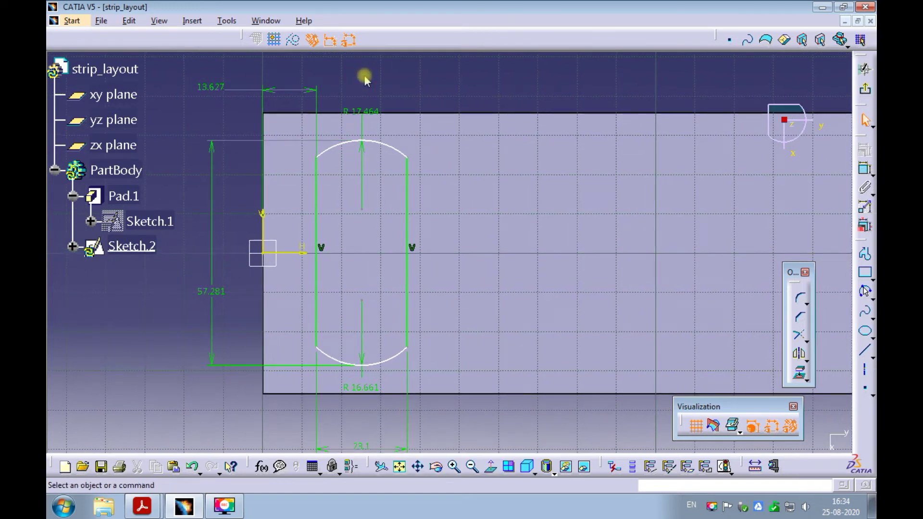
- Make the top and bottom arcs symmetric about the horizontal axis
click(334, 148)
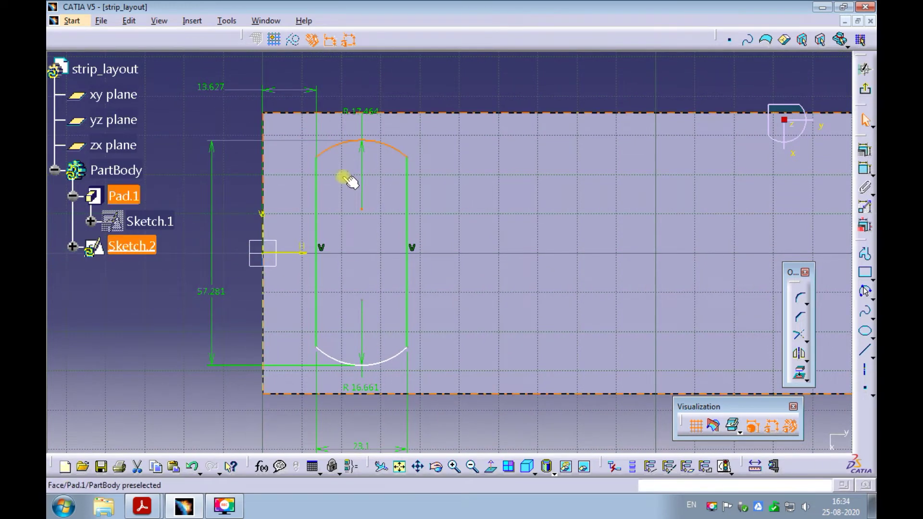
ctrl+click(330, 359)
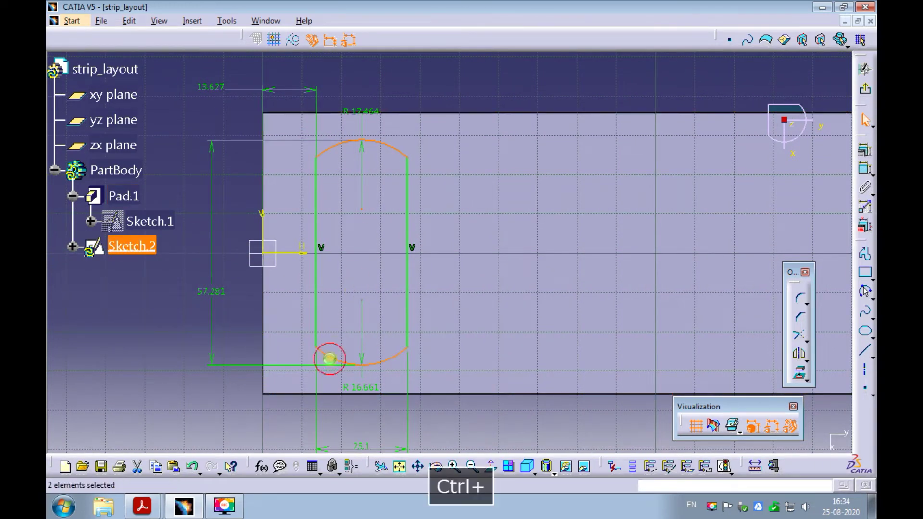
ctrl+click(292, 254)
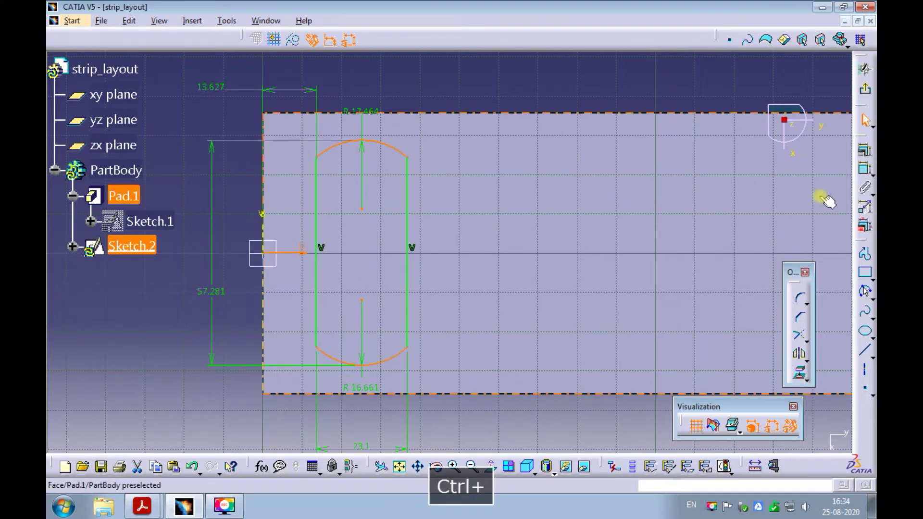
click(865, 149)
click(724, 331)
click(768, 407)
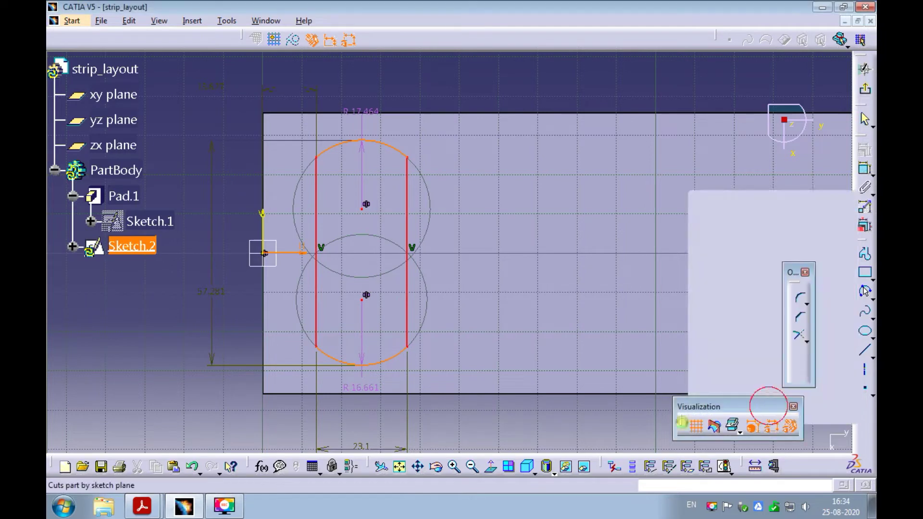
middle_drag(505, 377, 489, 362)
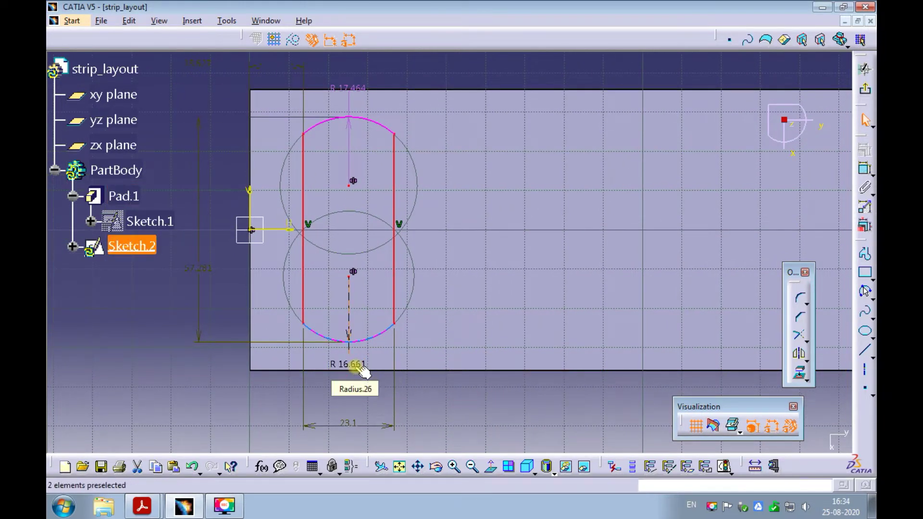
- Delete the redundant R 16.661 radius and move the R 17.464 label clear in normal view
click(362, 371)
key(Delete)
mouse_move(437, 307)
ctrl+middle_down()
mouse_move(445, 185)
mouse_move(427, 184)
mouse_move(412, 172)
mouse_move(418, 166)
ctrl+middle_up()
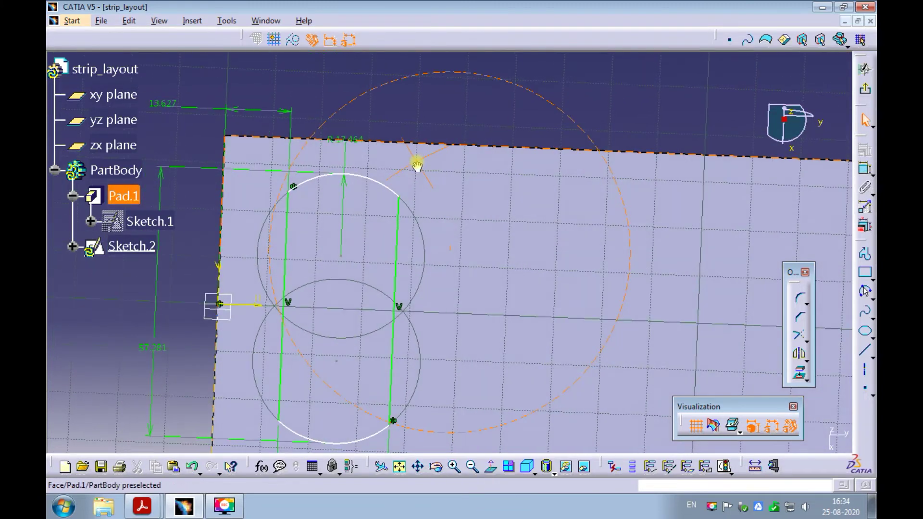
click(494, 468)
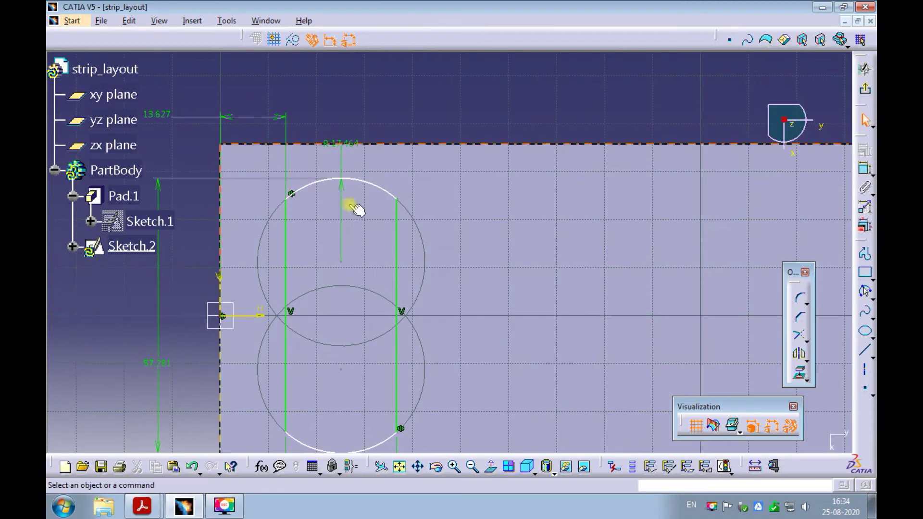
drag(349, 189, 416, 130)
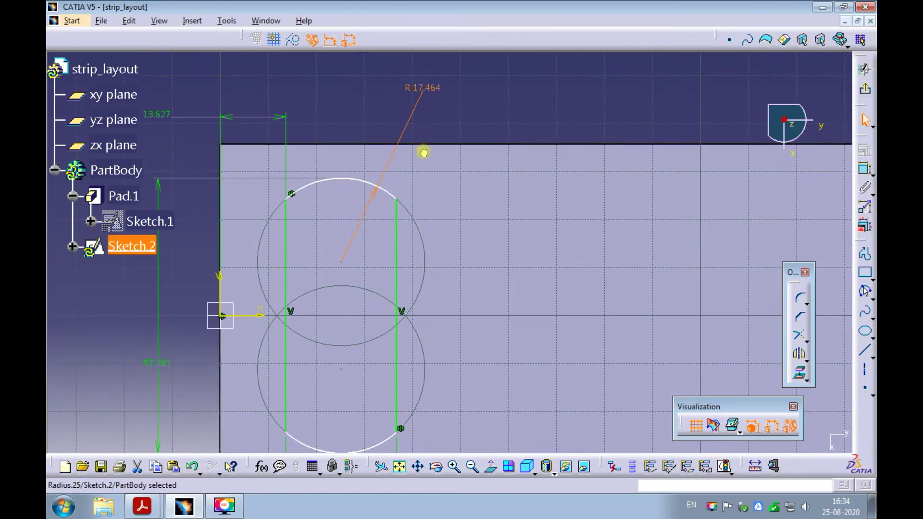
mouse_move(485, 117)
ctrl+middle_down()
mouse_move(453, 140)
mouse_move(439, 200)
mouse_move(433, 158)
ctrl+middle_up()
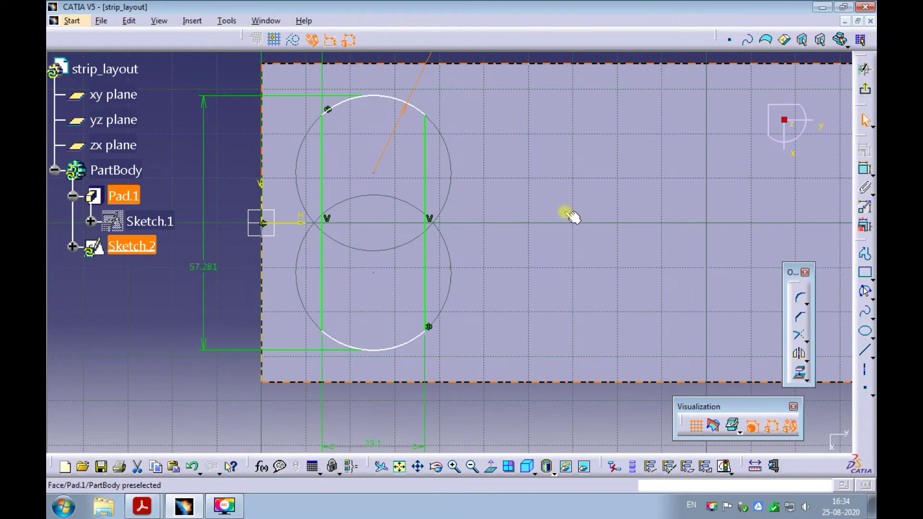
click(871, 360)
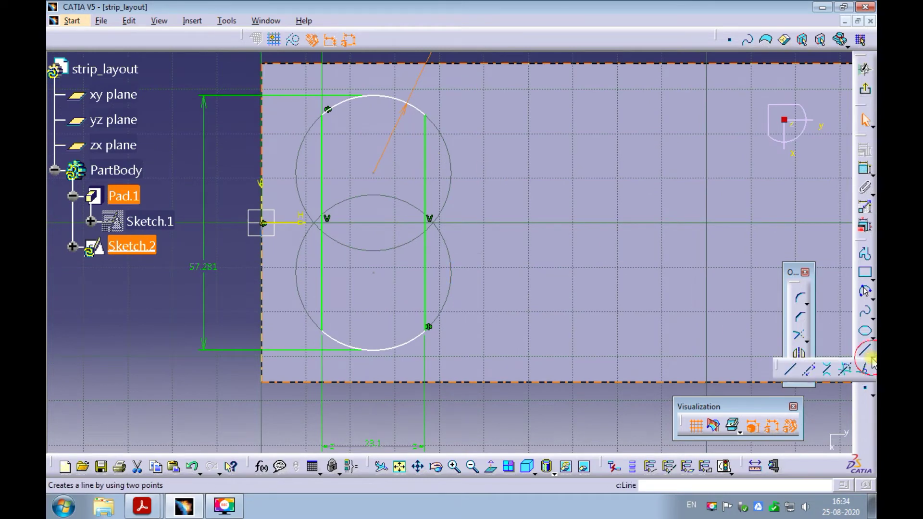
- Draw a vertical infinite line through the circle centre
click(811, 371)
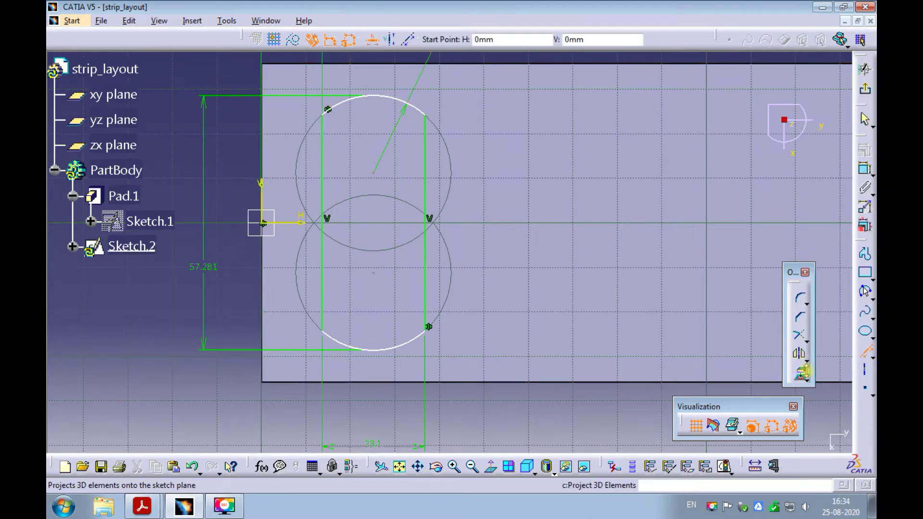
click(390, 43)
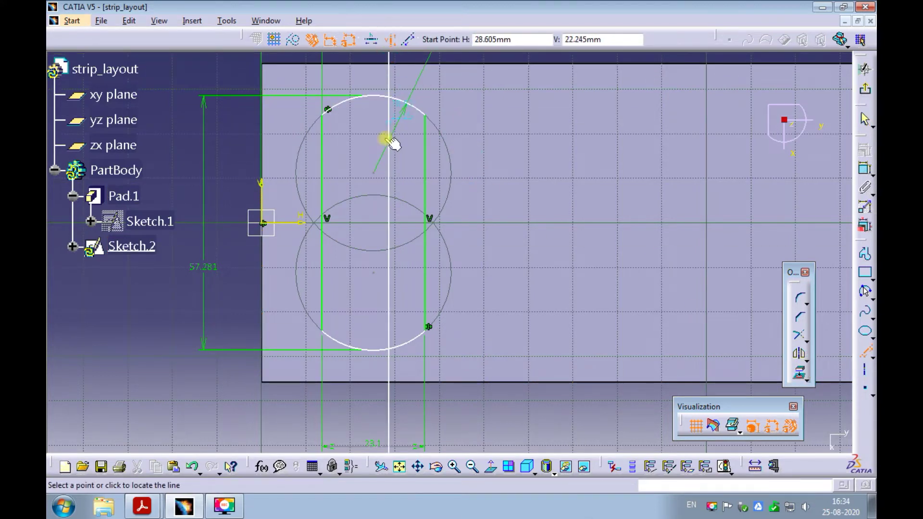
click(381, 175)
middle_drag(413, 154, 396, 166)
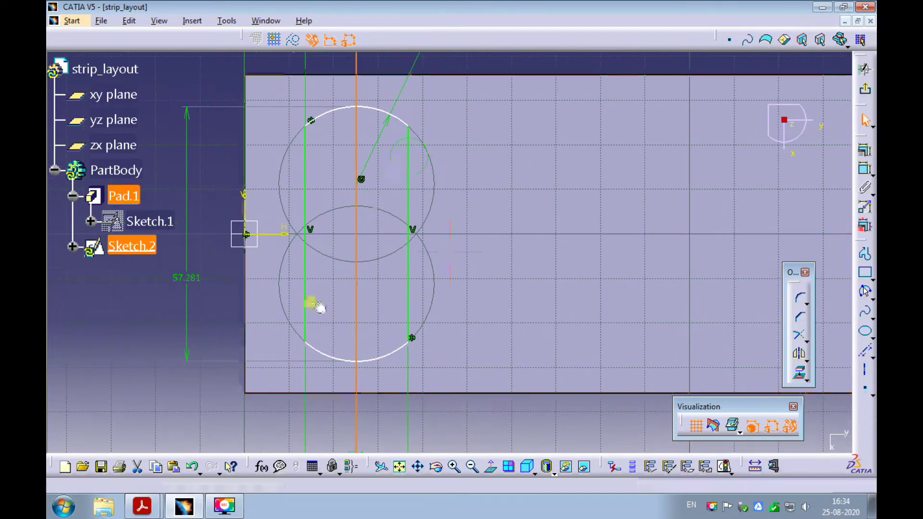
click(186, 387)
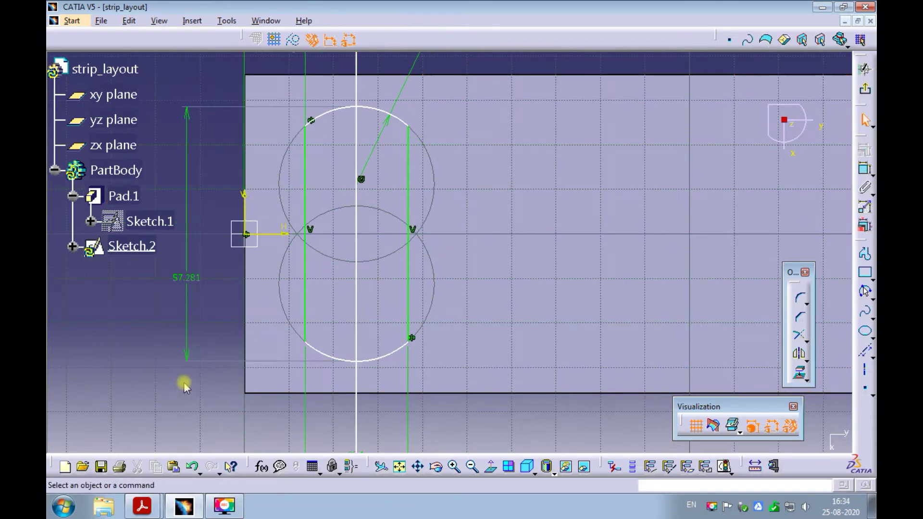
- Convert the vertical line (Line.5) into a construction element
click(356, 417)
right_click(356, 417)
mouse_move(390, 407)
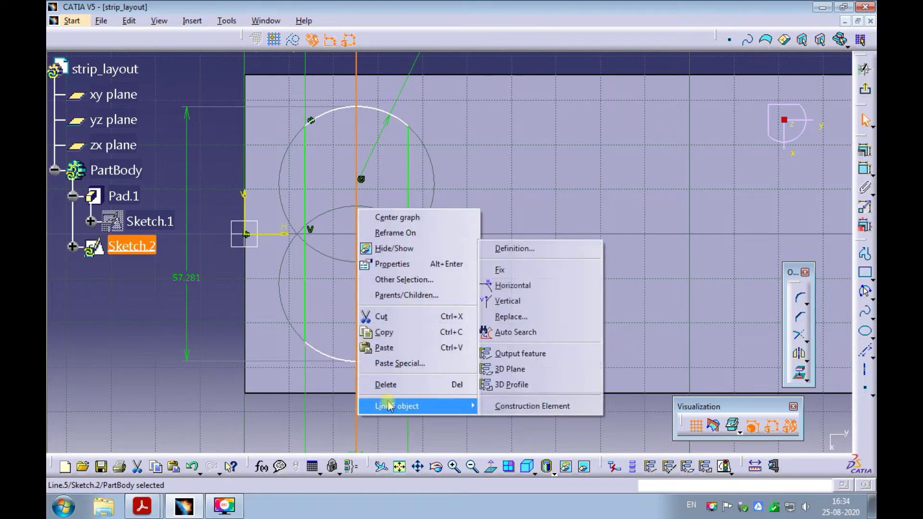
click(531, 406)
mouse_move(403, 269)
middle_down()
mouse_move(428, 260)
mouse_move(419, 253)
middle_up()
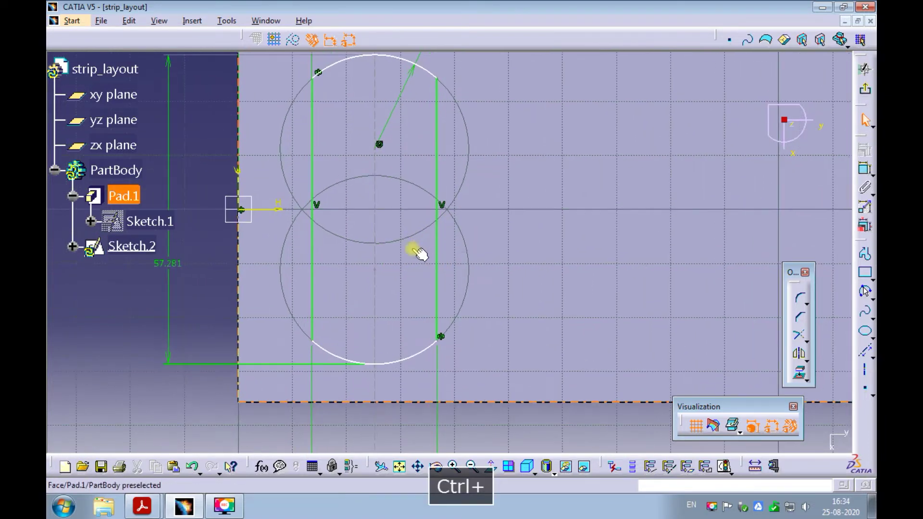
- Constrain the other circle's centre point coincident with the construction line
ctrl+click(377, 270)
ctrl+click(375, 311)
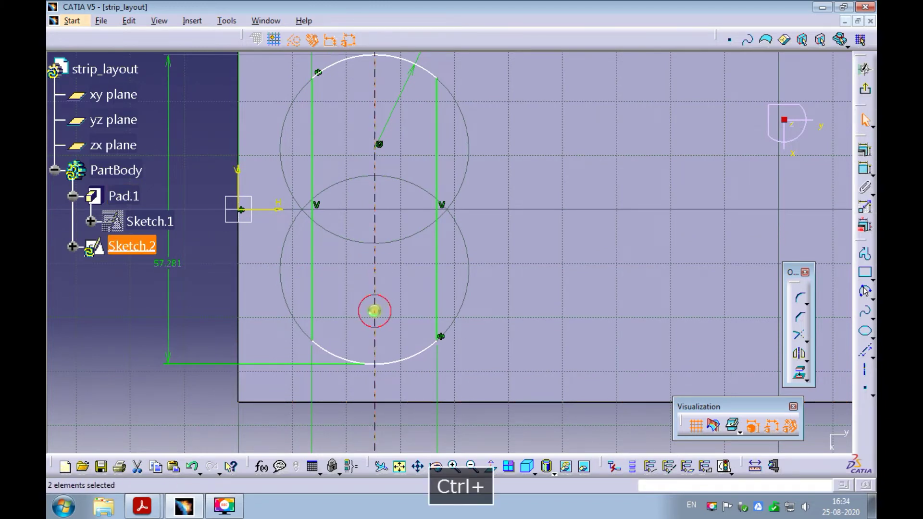
click(865, 226)
click(802, 243)
click(776, 408)
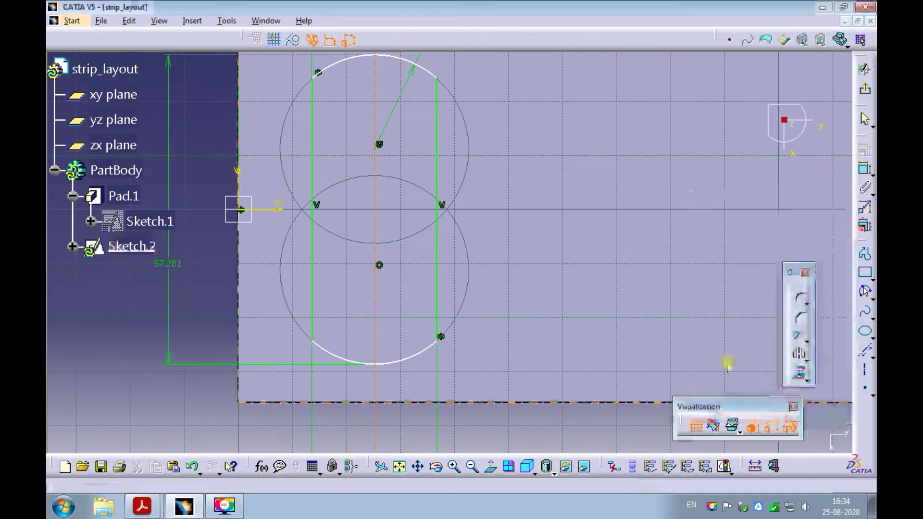
mouse_move(505, 179)
ctrl+middle_down()
mouse_move(493, 220)
mouse_move(495, 211)
mouse_move(502, 214)
mouse_move(481, 177)
ctrl+middle_up()
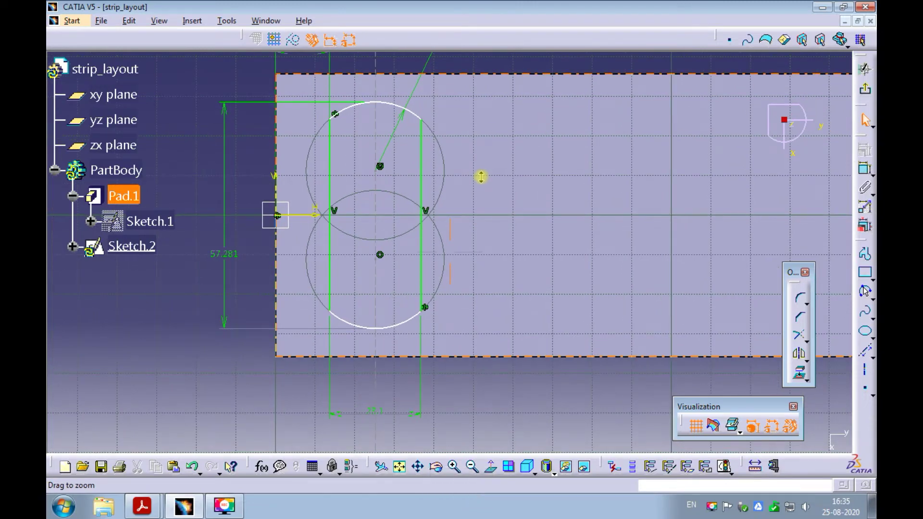
mouse_move(474, 144)
middle_down()
mouse_move(497, 208)
mouse_move(486, 181)
mouse_move(497, 138)
mouse_move(490, 187)
mouse_move(460, 150)
mouse_move(462, 123)
middle_up()
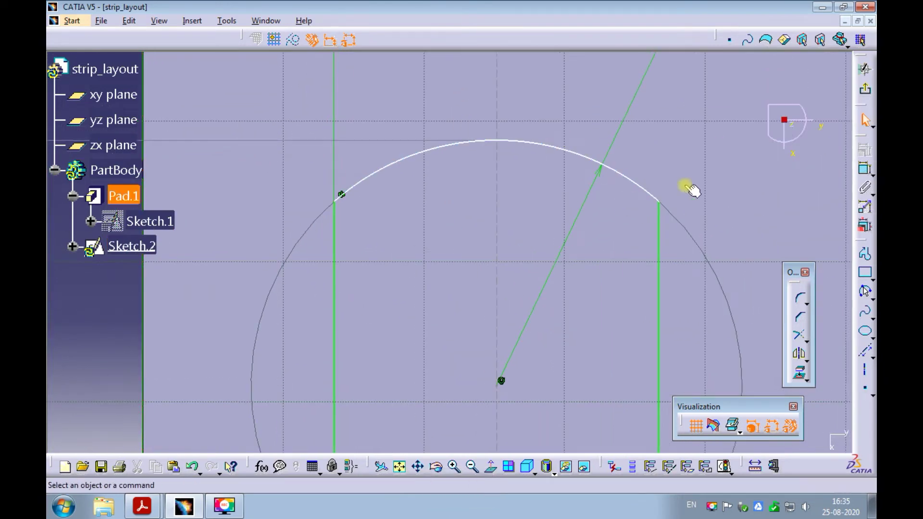
- Round the top-left and top-right line-to-arc junctions with corner fillets
click(800, 297)
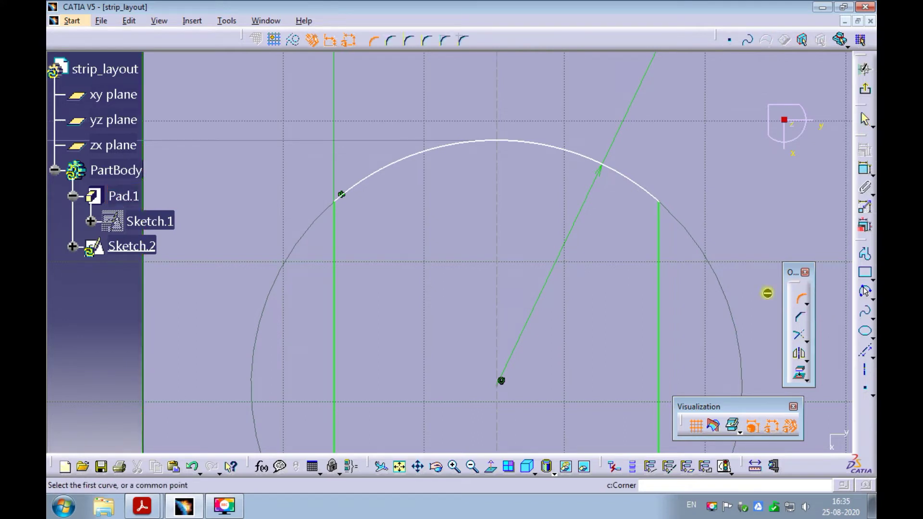
click(340, 231)
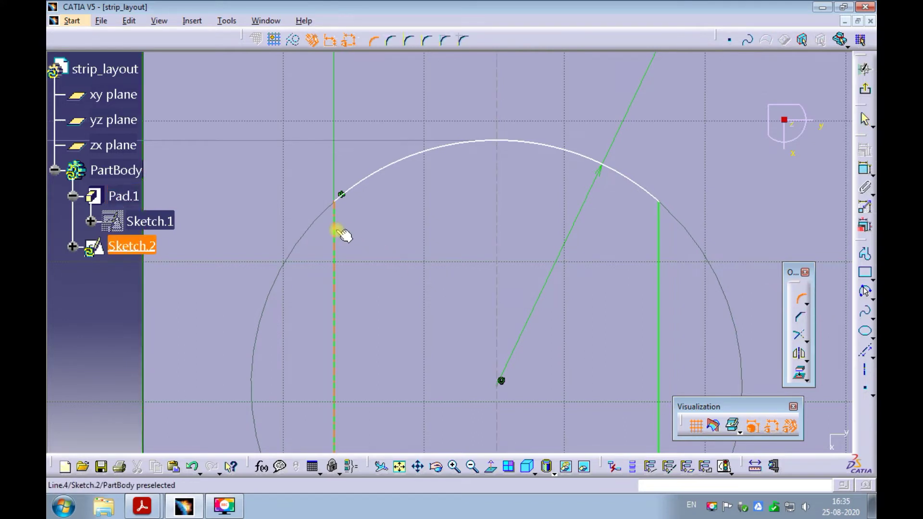
click(361, 182)
click(350, 212)
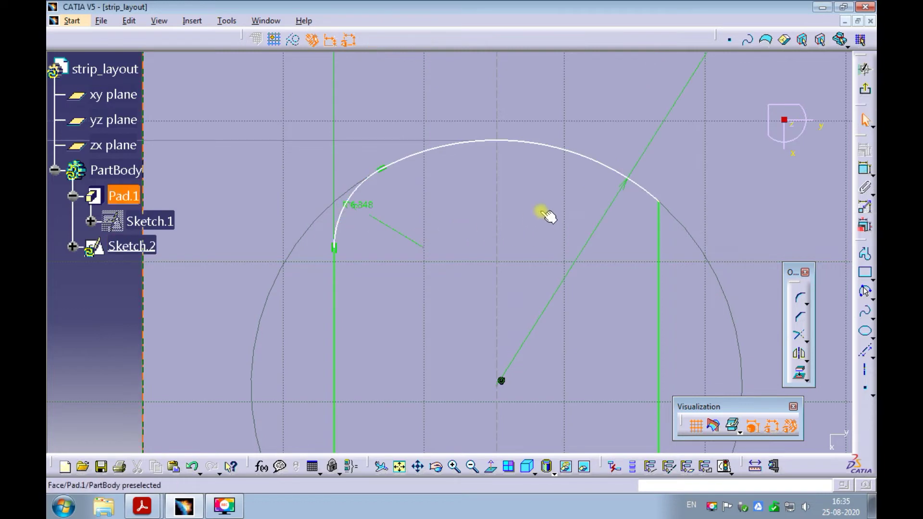
click(607, 165)
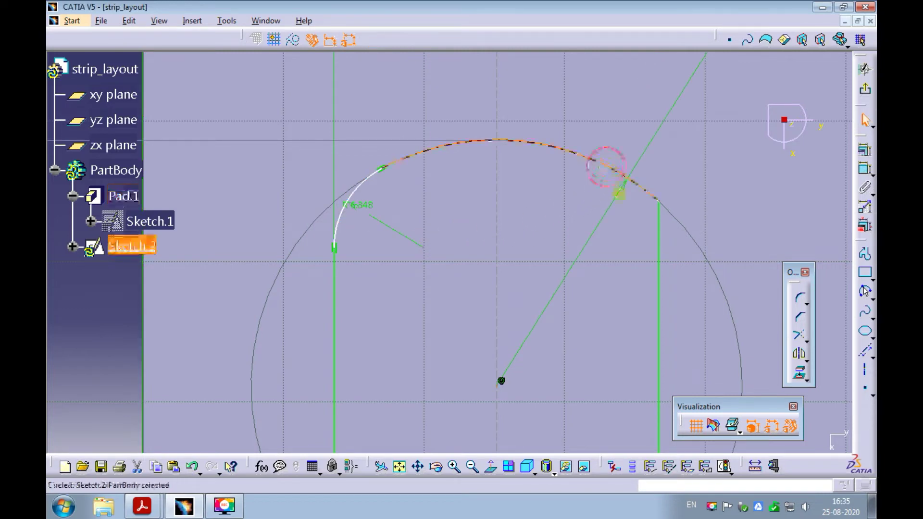
click(661, 226)
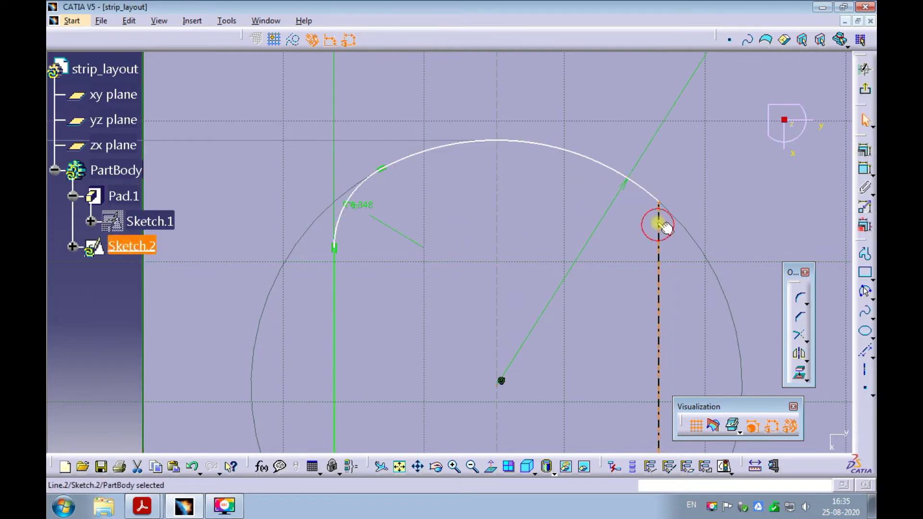
click(800, 300)
click(657, 204)
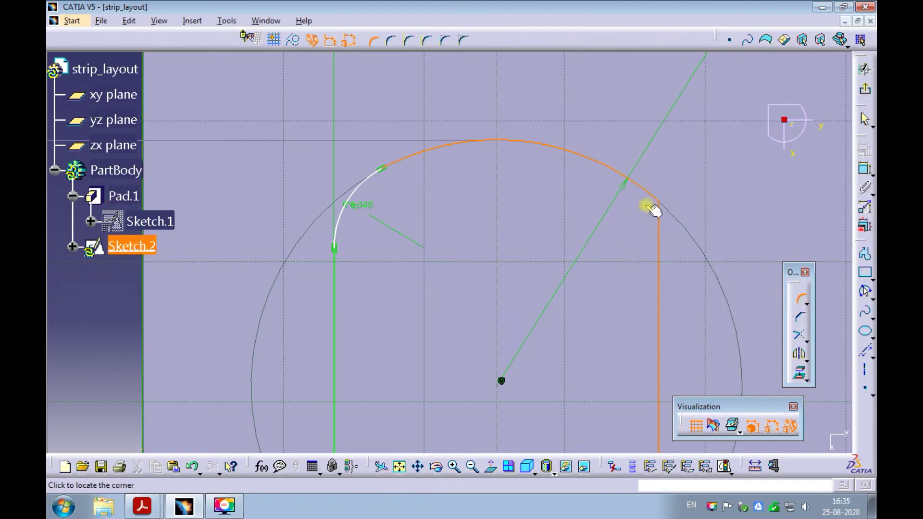
click(658, 214)
- Round the bottom-left and bottom-right line-to-arc junctions with corner fillets
mouse_move(598, 173)
ctrl+middle_down()
mouse_move(519, 268)
mouse_move(530, 140)
mouse_move(479, 246)
mouse_move(470, 315)
mouse_move(437, 312)
mouse_move(424, 278)
ctrl+middle_up()
click(401, 313)
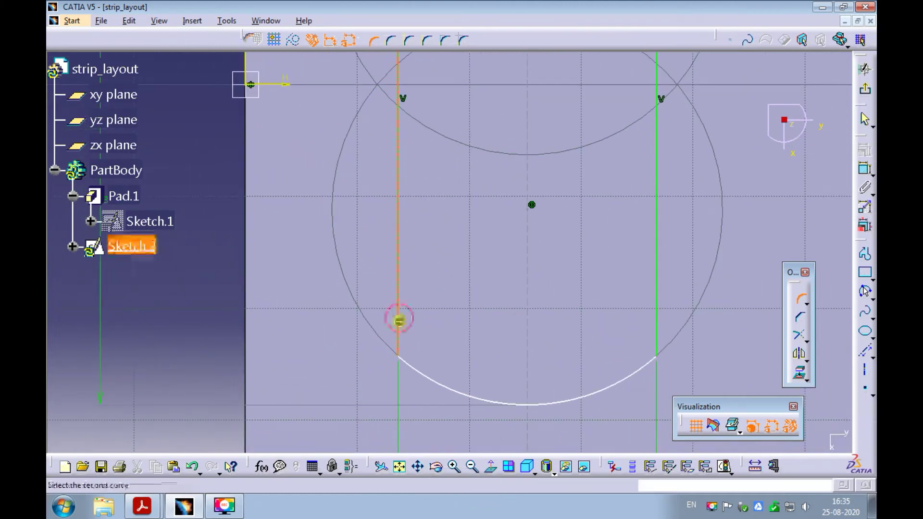
click(412, 368)
click(406, 347)
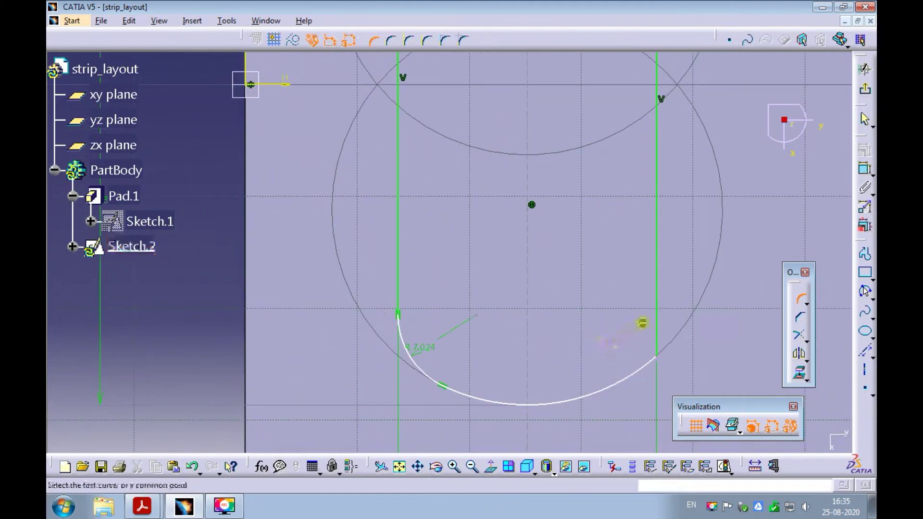
click(650, 374)
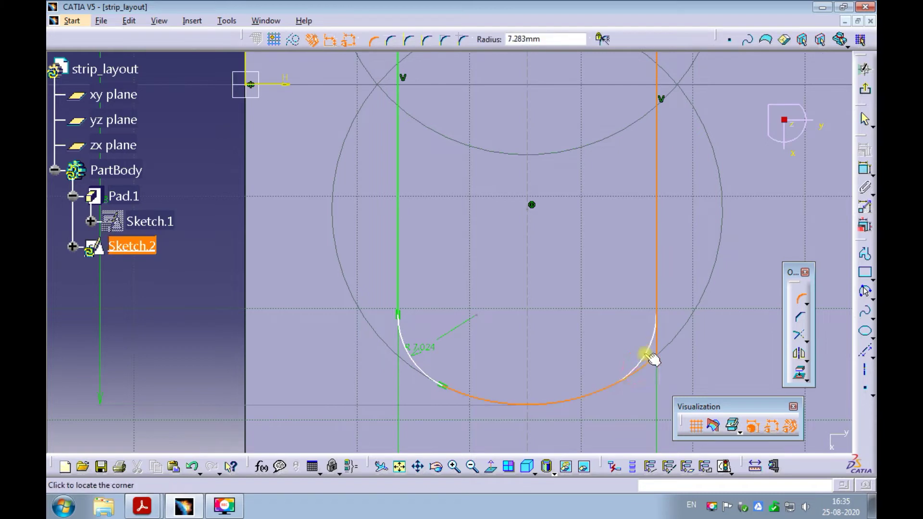
click(614, 264)
mouse_move(614, 264)
ctrl+middle_down()
mouse_move(485, 199)
mouse_move(442, 233)
mouse_move(406, 186)
mouse_move(406, 165)
ctrl+middle_up()
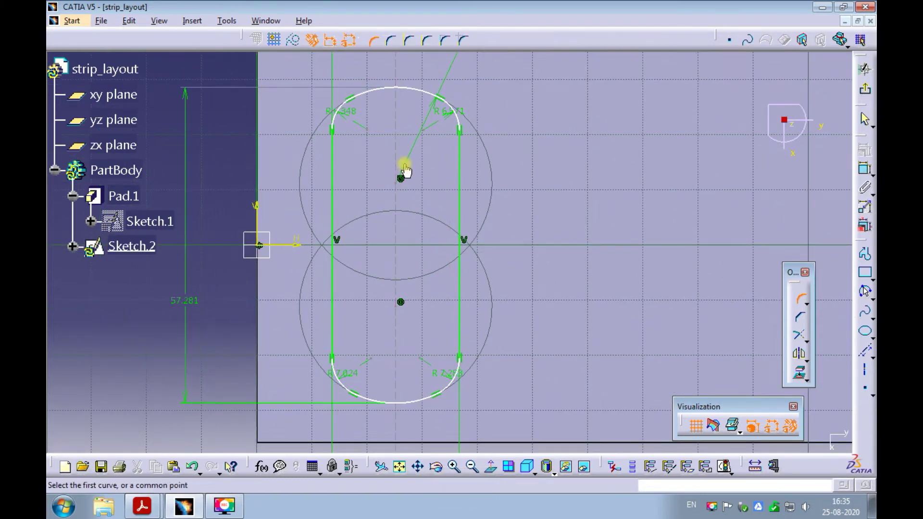
key(Escape)
- Constrain all four corner fillet arcs to equal radius
click(344, 123)
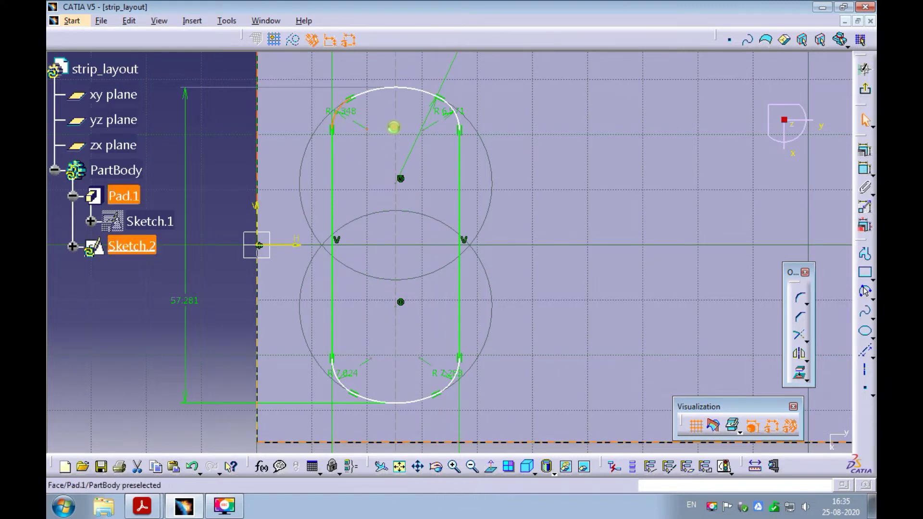
ctrl+click(455, 104)
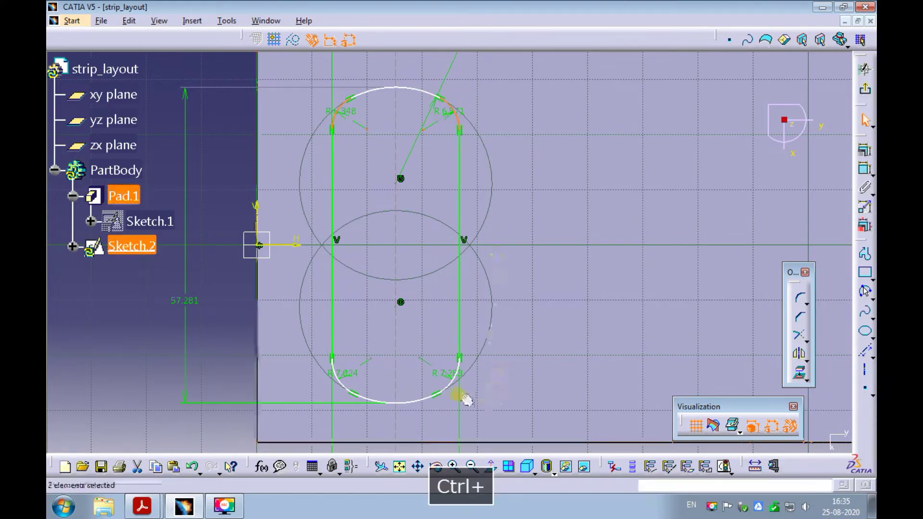
ctrl+click(453, 384)
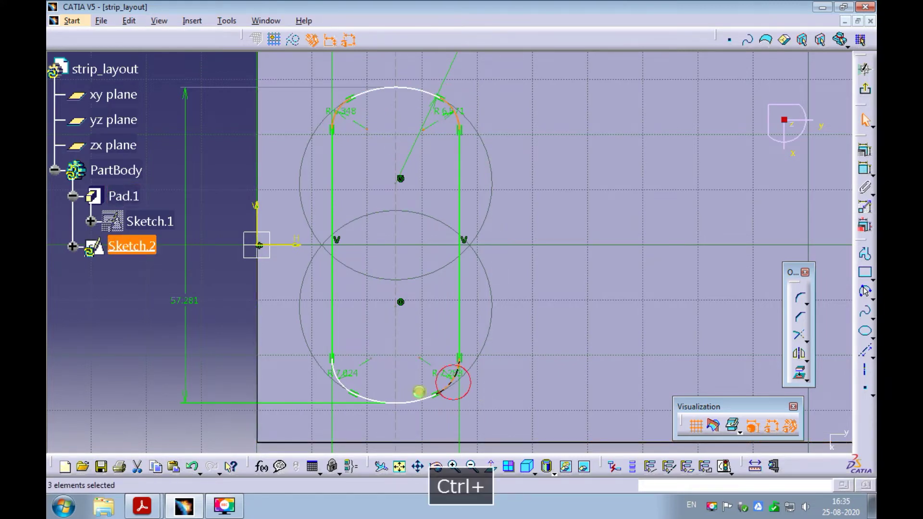
ctrl+click(351, 383)
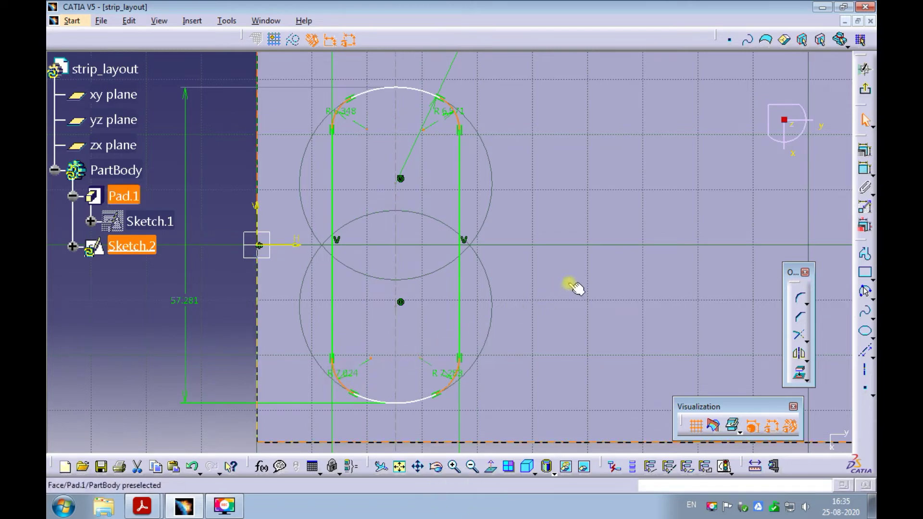
click(862, 150)
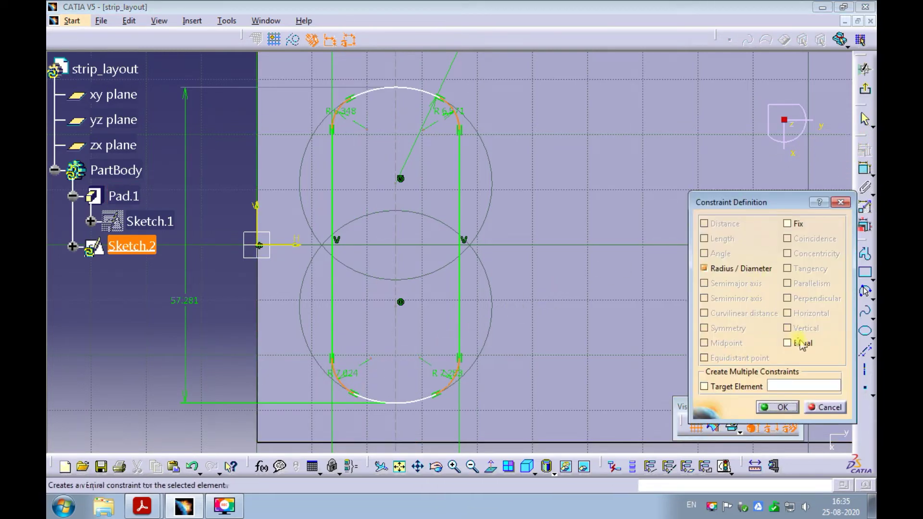
click(800, 343)
click(775, 408)
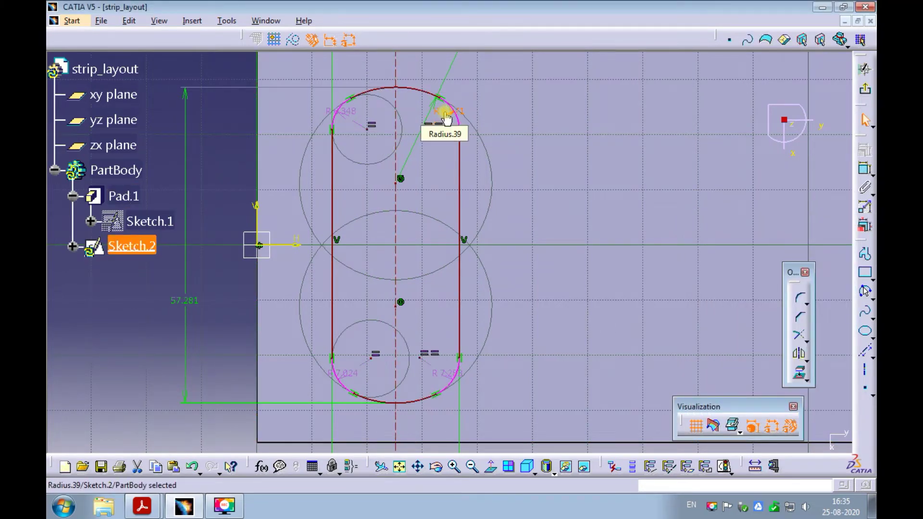
- Delete the redundant fillet radius dimensions, including R 7.024
key(Delete)
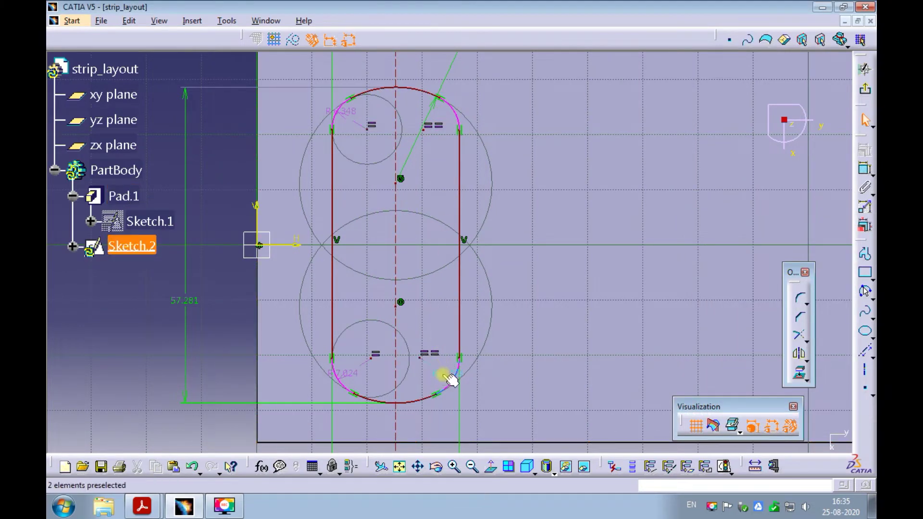
click(428, 382)
key(Delete)
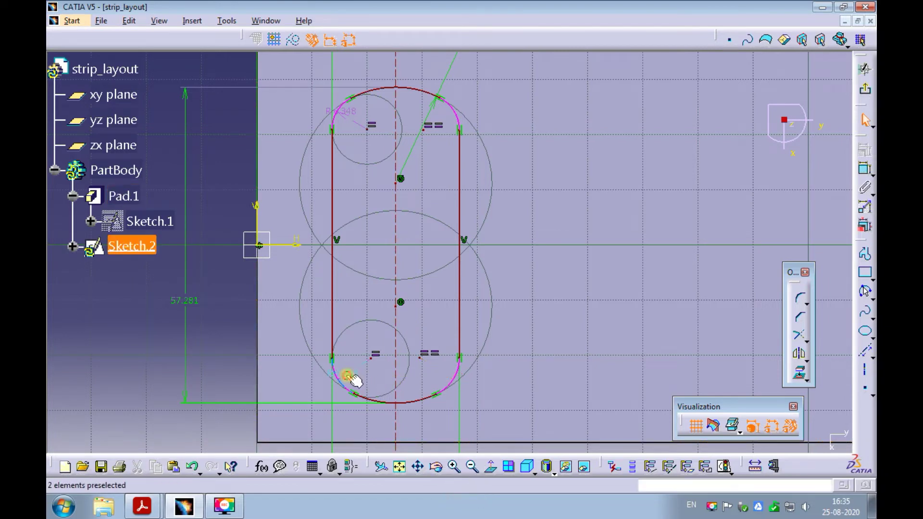
click(371, 377)
key(Delete)
mouse_move(418, 181)
ctrl+middle_down()
mouse_move(420, 149)
mouse_move(389, 168)
ctrl+middle_up()
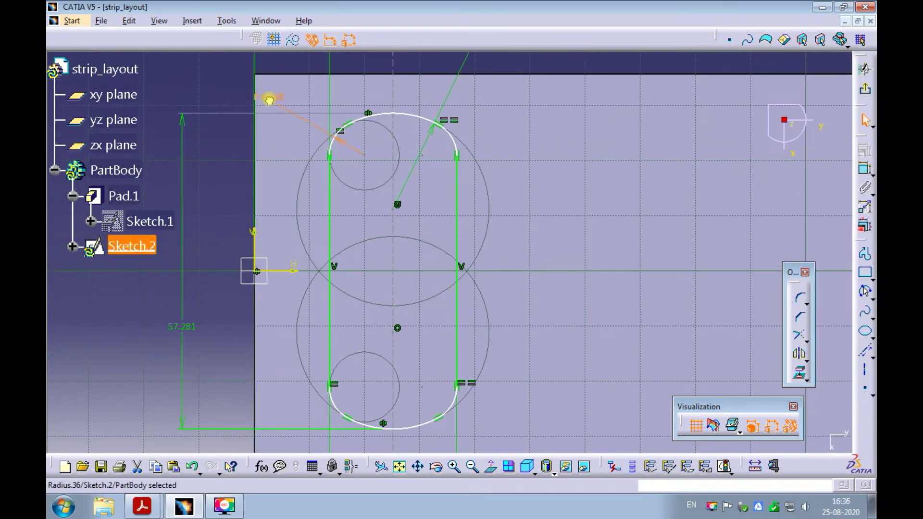
ctrl+middle_drag(360, 136, 354, 151)
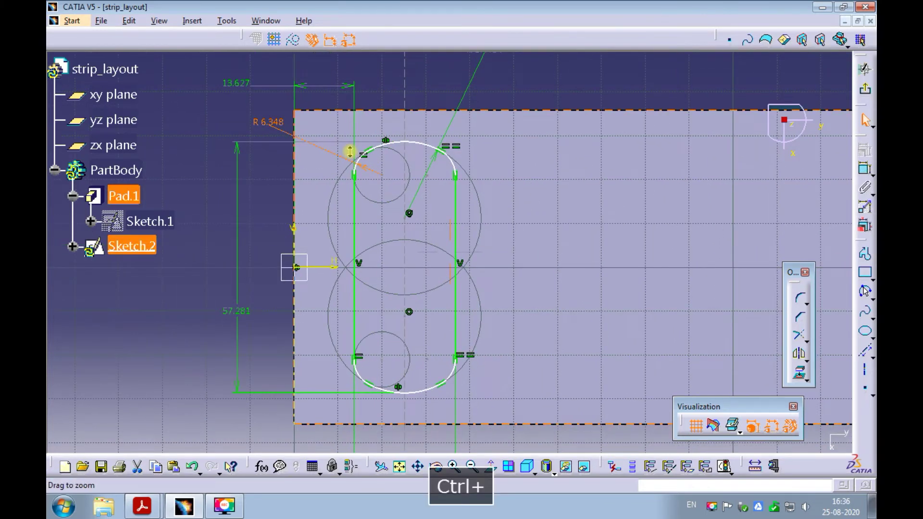
middle_drag(391, 180, 397, 151)
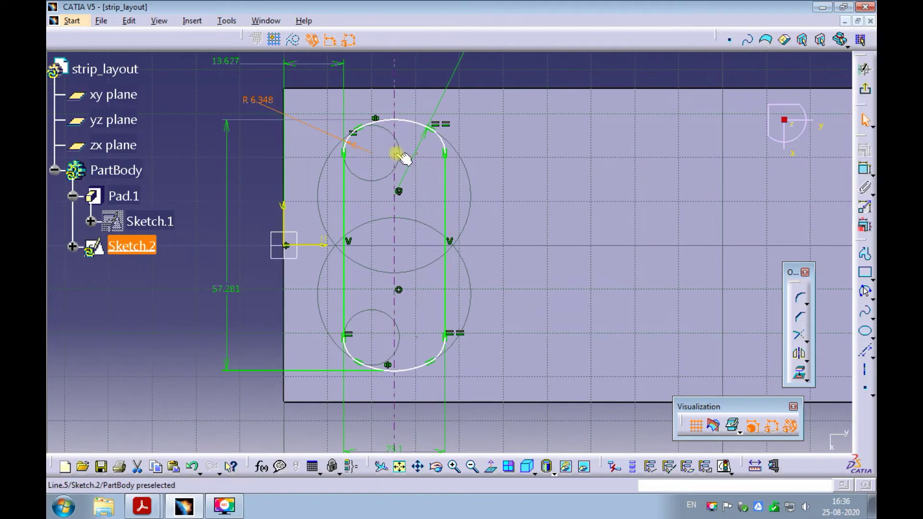
- Make the top and bottom slot end arcs equal in radius
key(Escape)
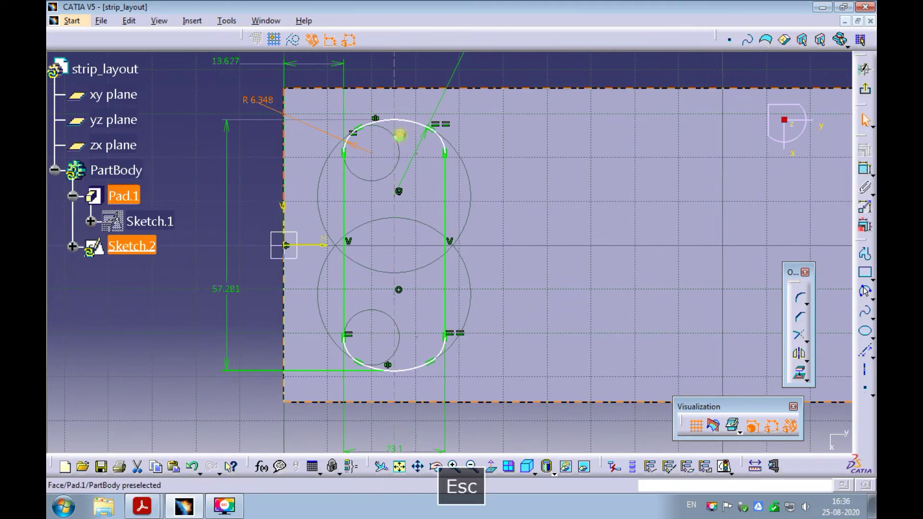
ctrl+click(407, 370)
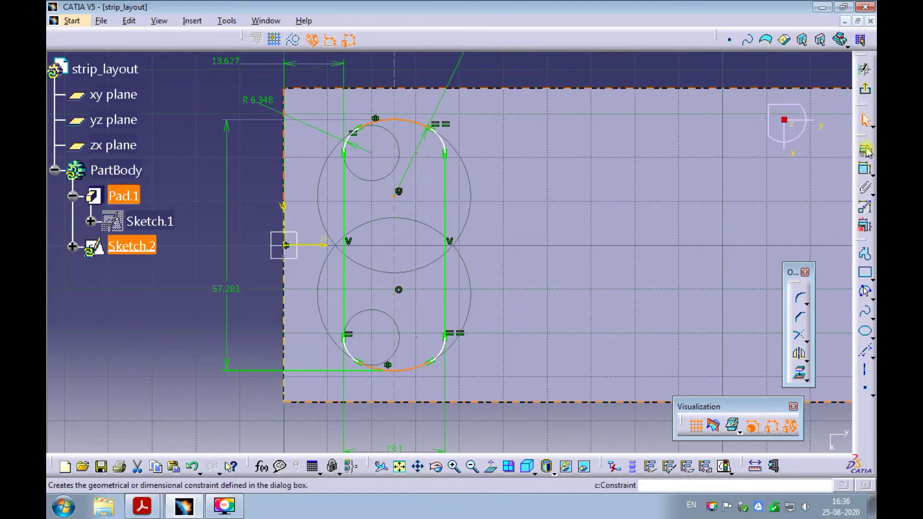
click(865, 151)
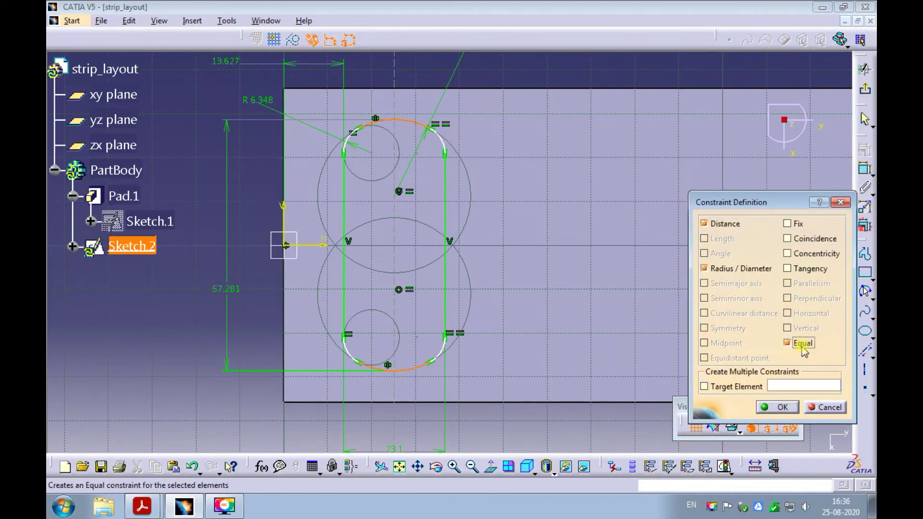
click(779, 408)
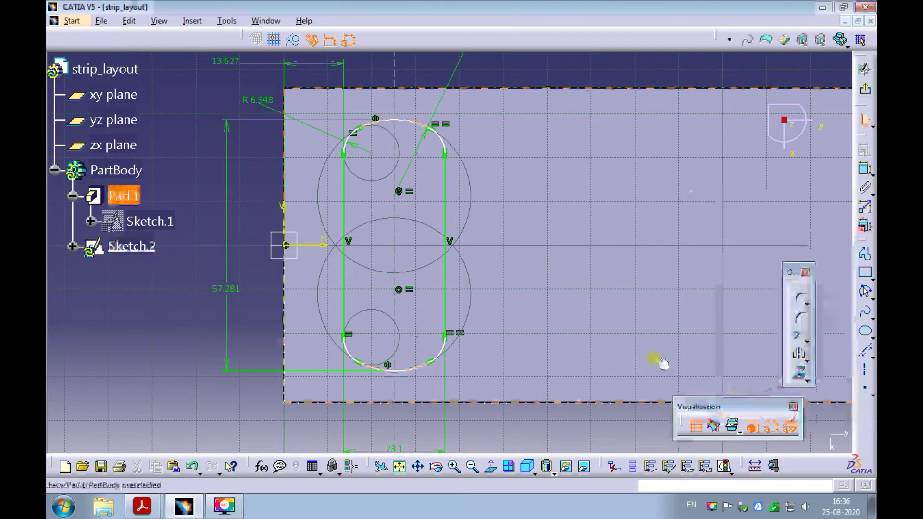
ctrl+middle_drag(534, 181, 527, 160)
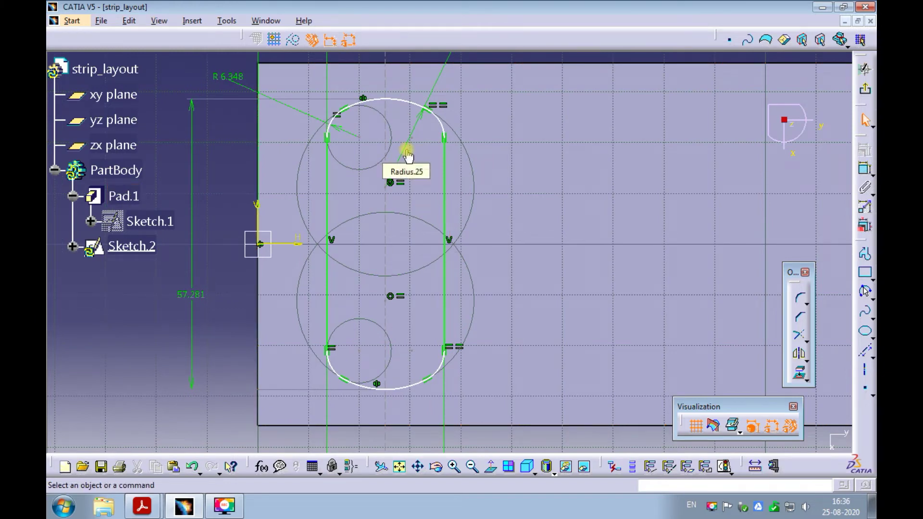
- Make the left and right slot sides symmetric about the vertical construction line
click(328, 196)
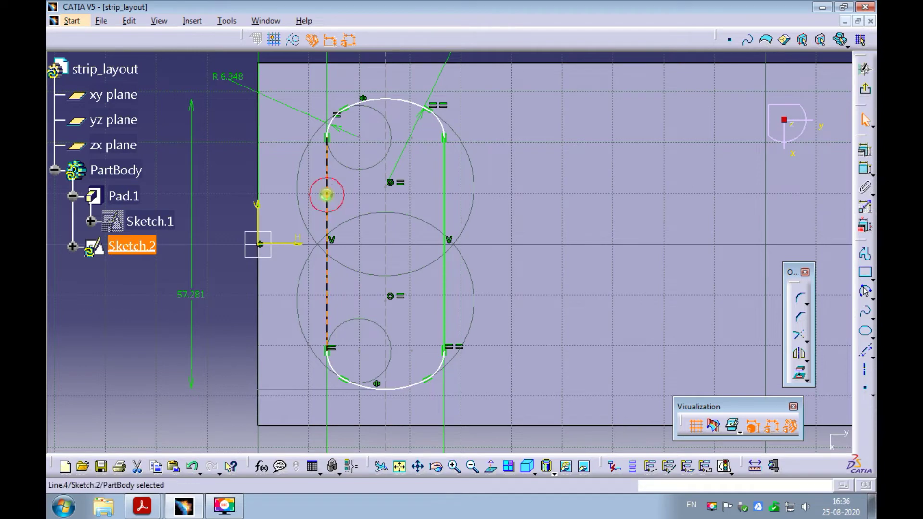
ctrl+click(444, 192)
ctrl+click(384, 203)
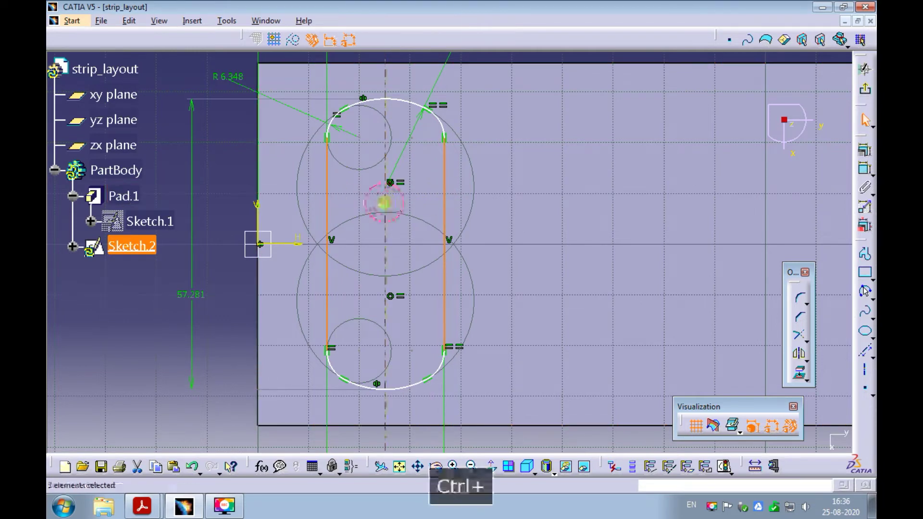
click(865, 151)
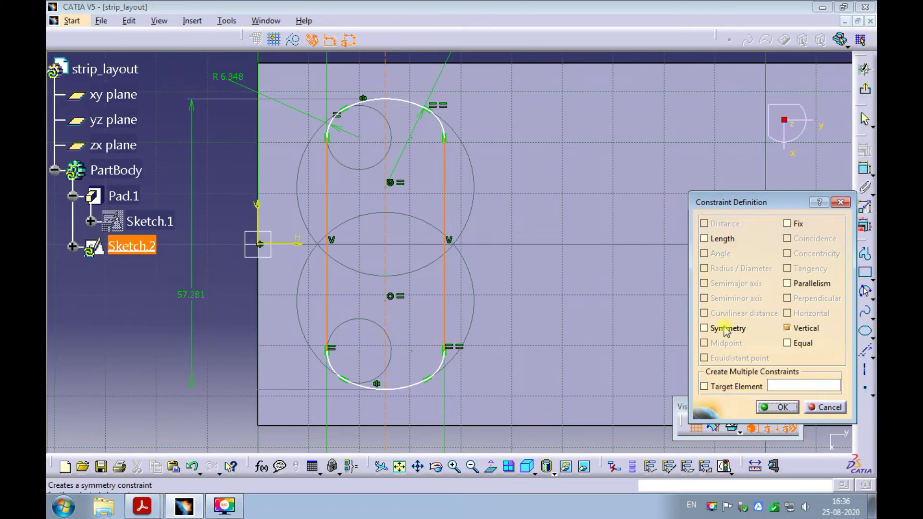
click(705, 328)
click(779, 407)
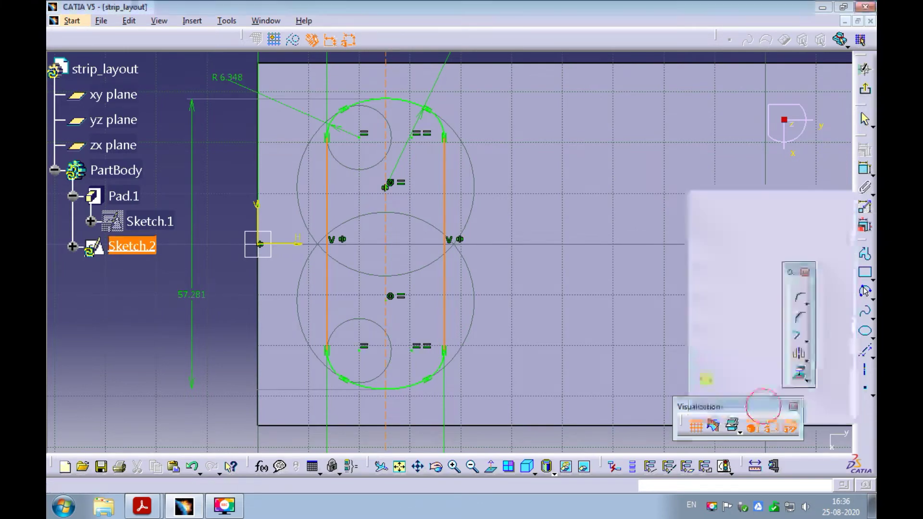
ctrl+middle_drag(490, 213, 470, 251)
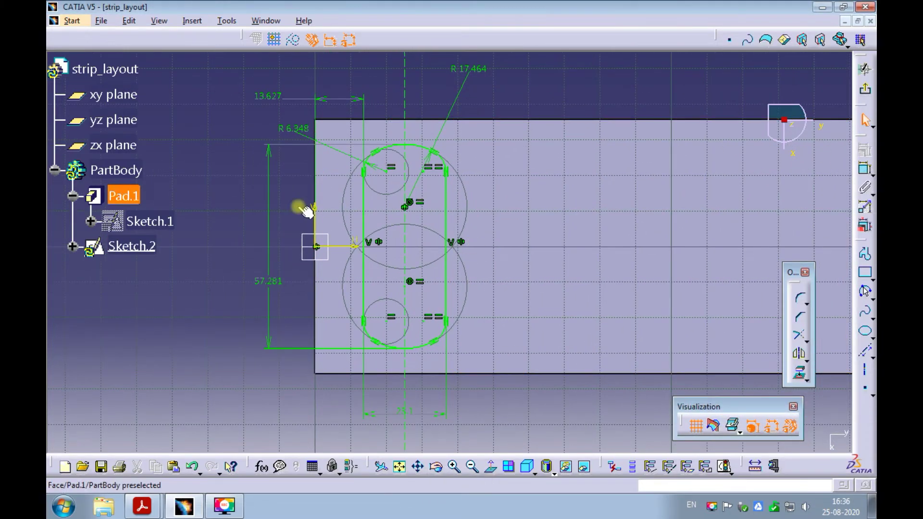
click(226, 205)
mouse_move(258, 226)
ctrl+middle_down()
mouse_move(258, 217)
mouse_move(251, 232)
mouse_move(251, 224)
ctrl+middle_up()
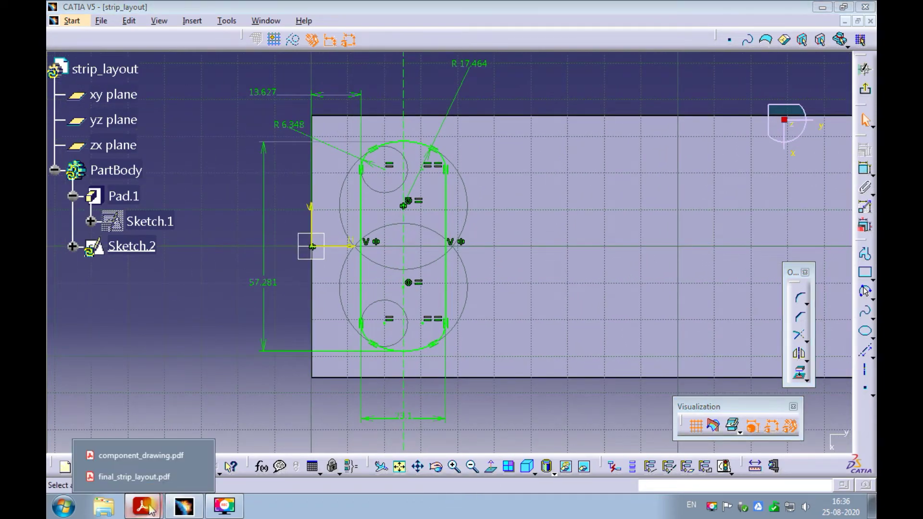
- Check the 62.5 length and 24 width in component_drawing.pdf's Unfolded View, then return to CATIA
click(133, 455)
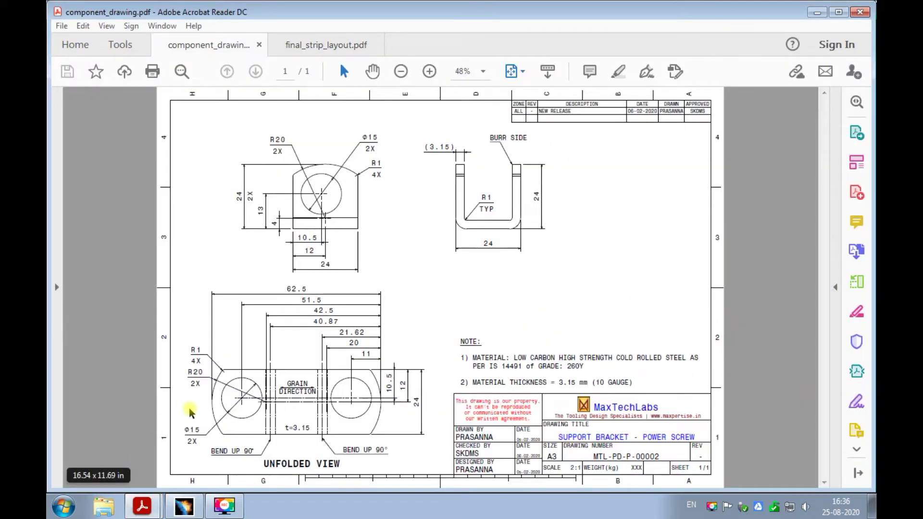
ctrl+scroll(247, 373, up, 3)
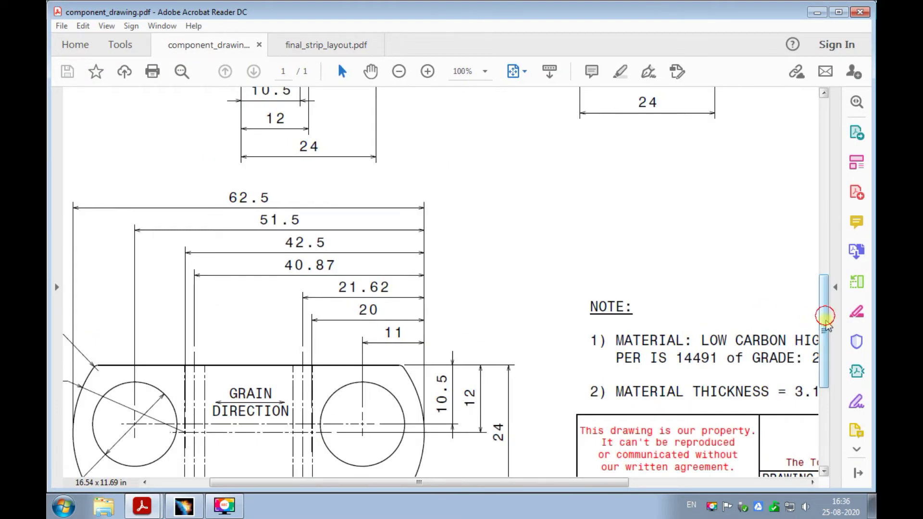
drag(824, 319, 824, 402)
click(515, 483)
drag(515, 483, 458, 482)
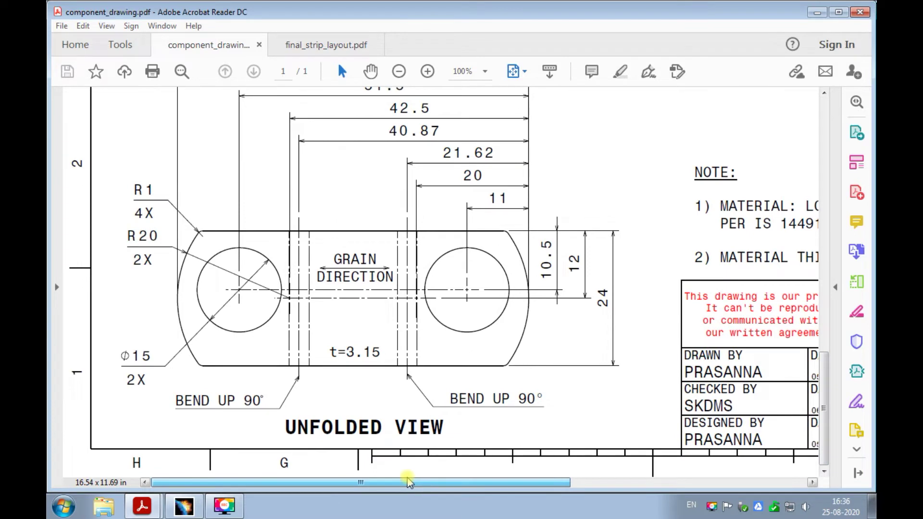
drag(822, 368, 824, 342)
drag(334, 107, 368, 106)
drag(604, 348, 605, 336)
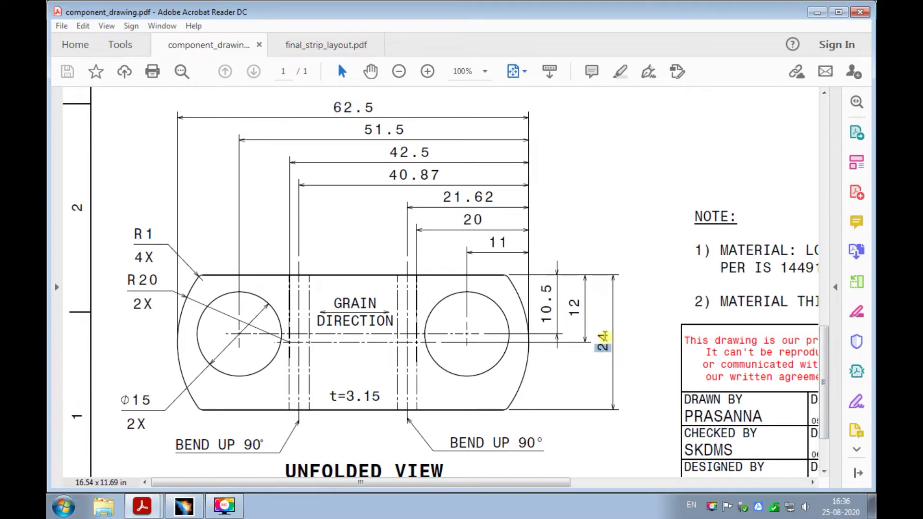
key(alt+Tab)
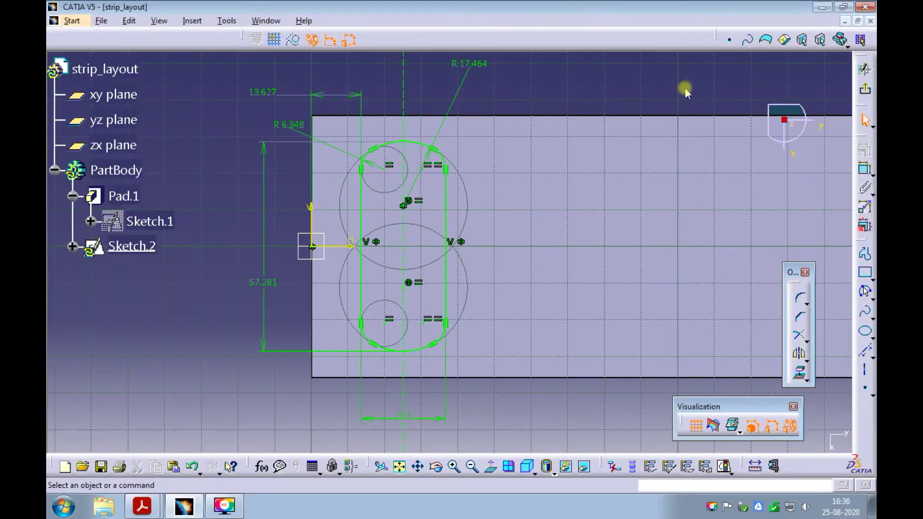
- Change the slot length from 57.281 to 62.5 and width from 23.1 to 24, then show the drawing PDF
double_click(268, 284)
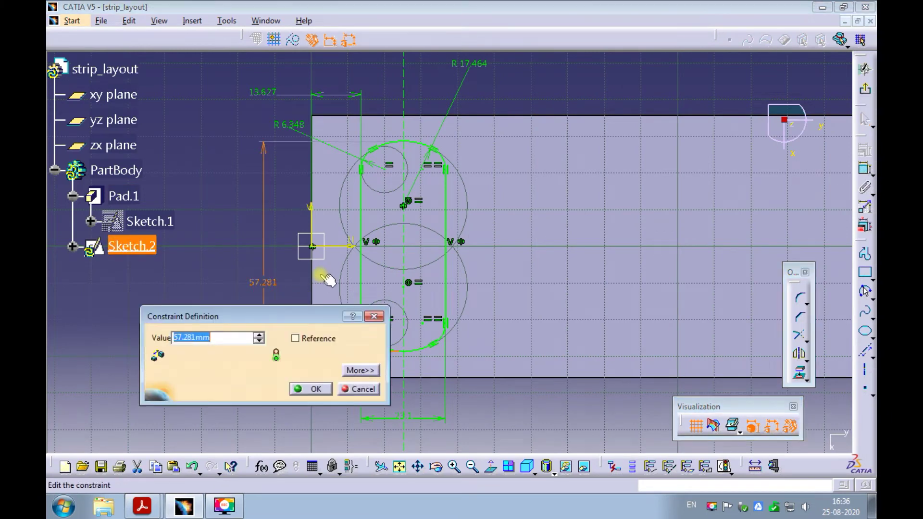
text(6)
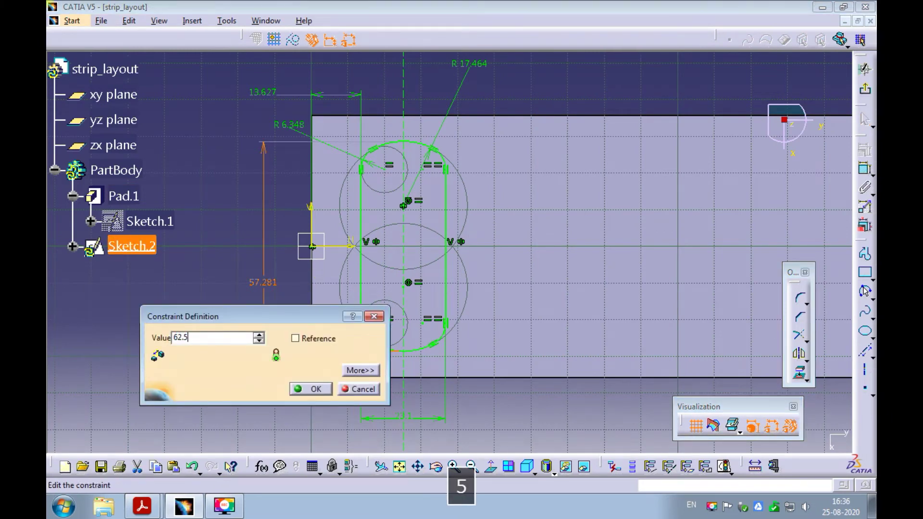
text(2.5)
key(Return)
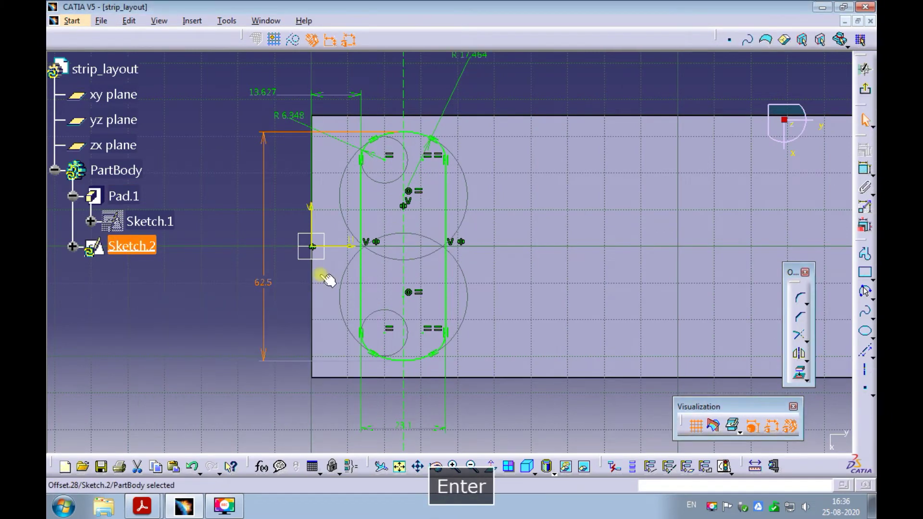
double_click(408, 425)
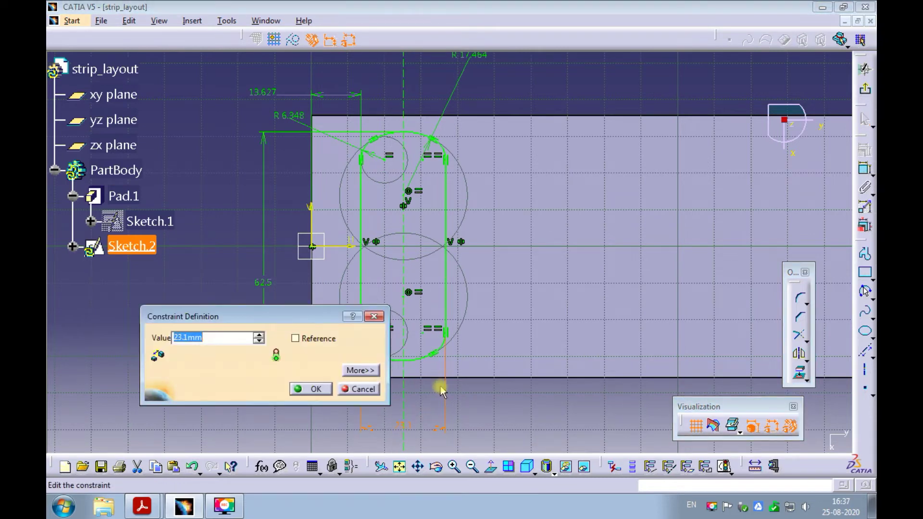
text(24)
key(Return)
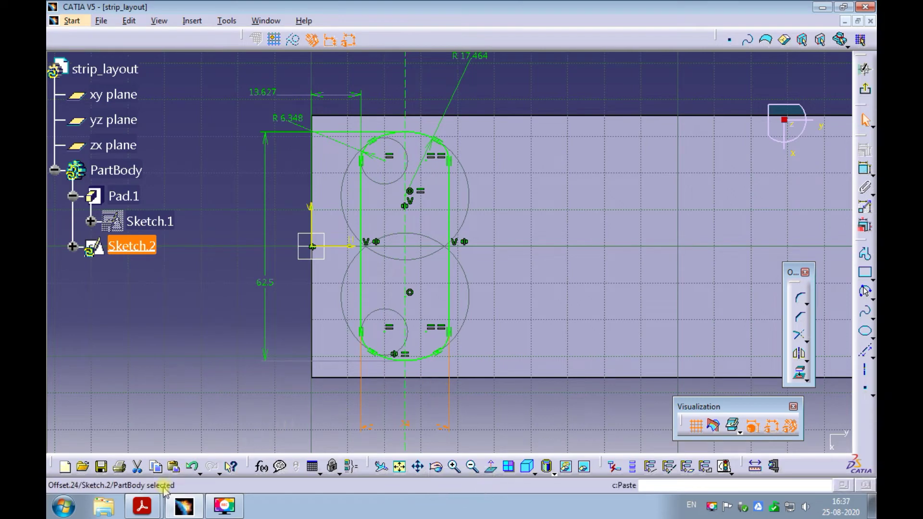
click(143, 505)
click(140, 456)
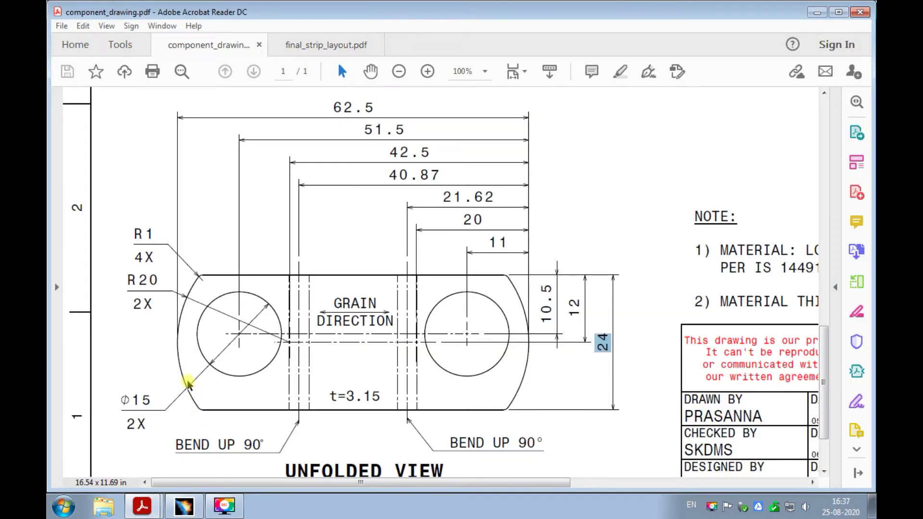
- Check the R20 end radius callout in the drawing, then minimize the PDF reader
drag(128, 280, 157, 280)
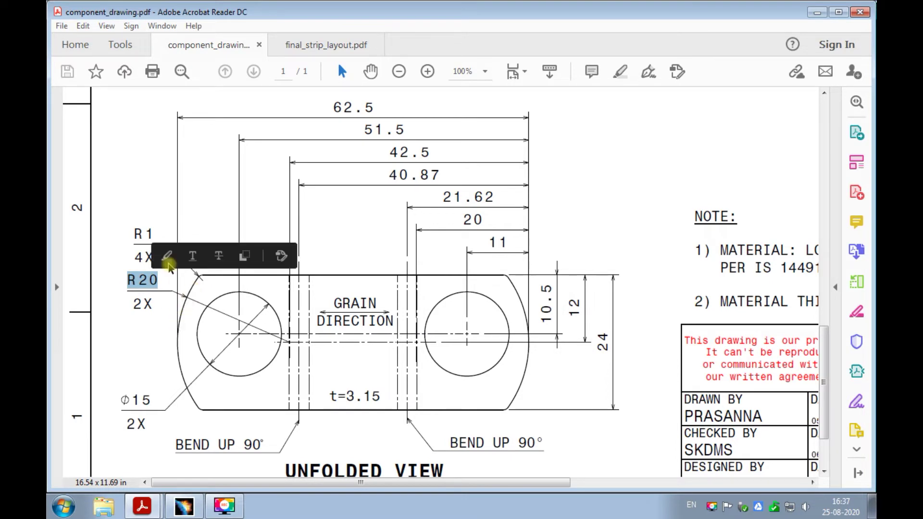
click(144, 239)
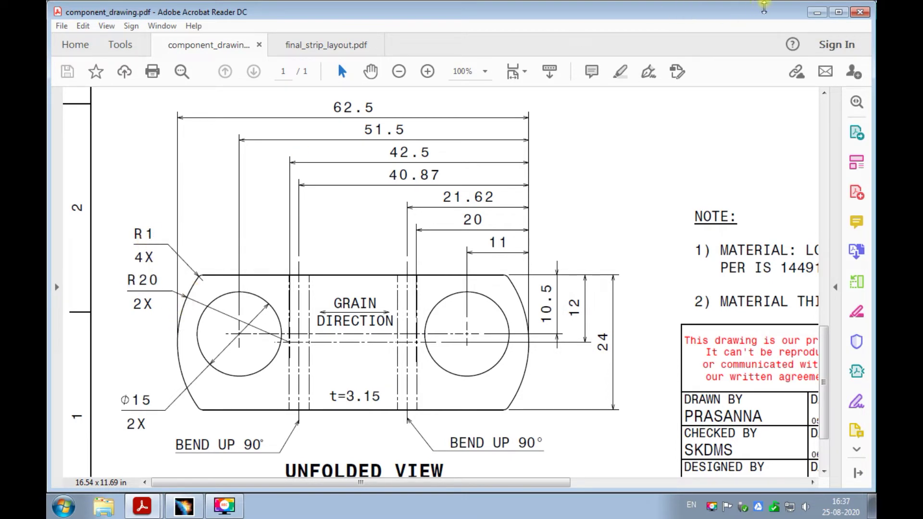
click(819, 12)
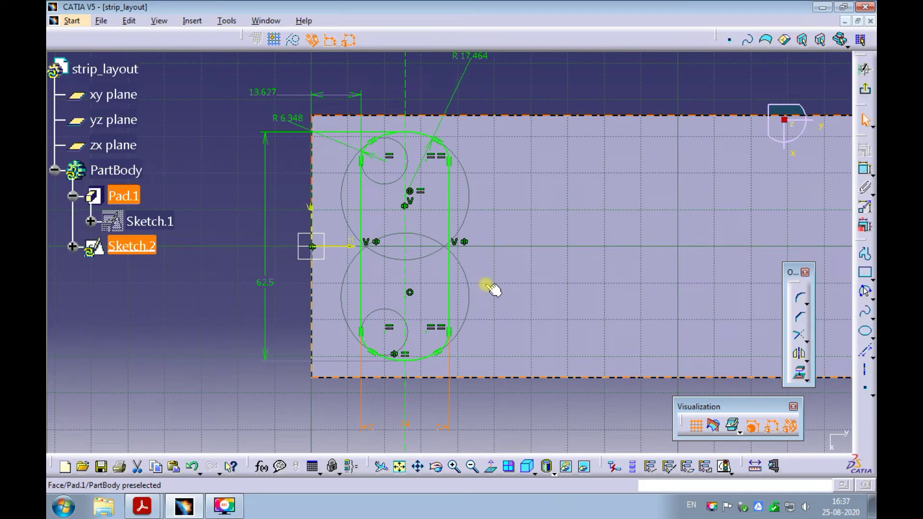
- Set the slot end arc radius to 20 and the corner fillet radius to 1
double_click(477, 57)
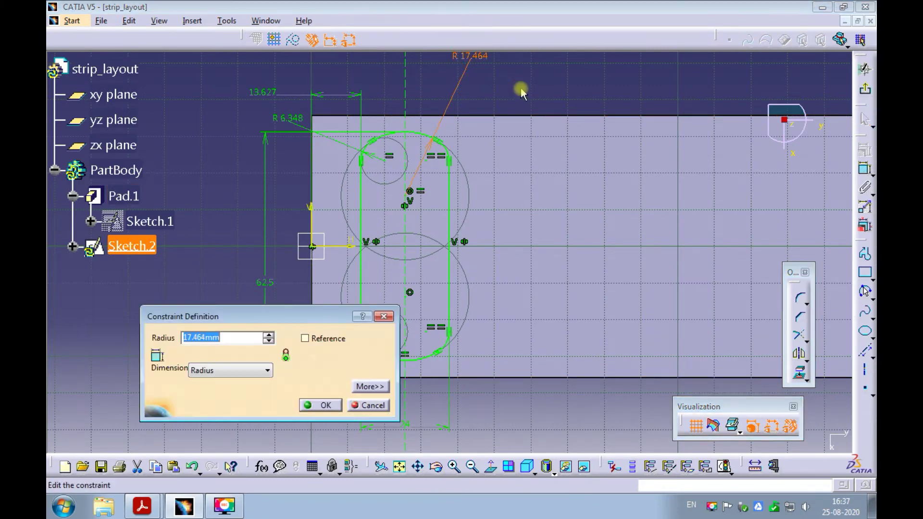
text(20)
key(Return)
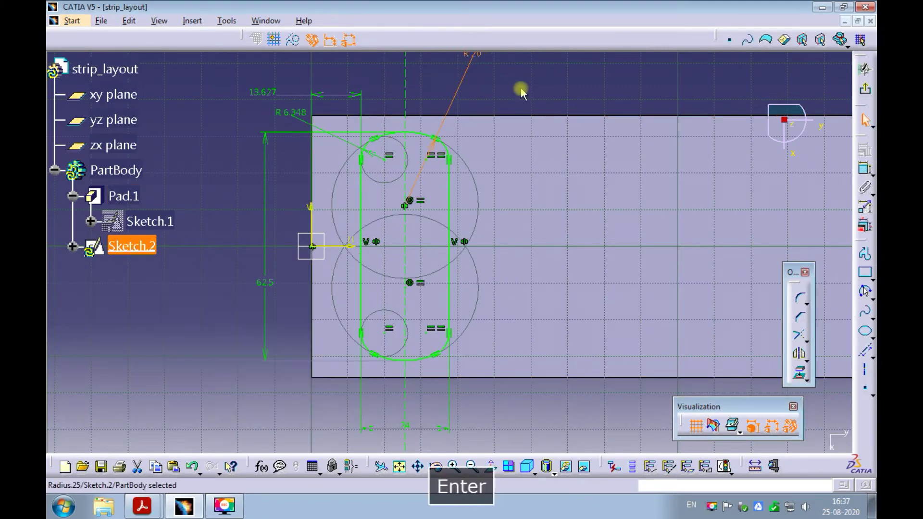
double_click(290, 112)
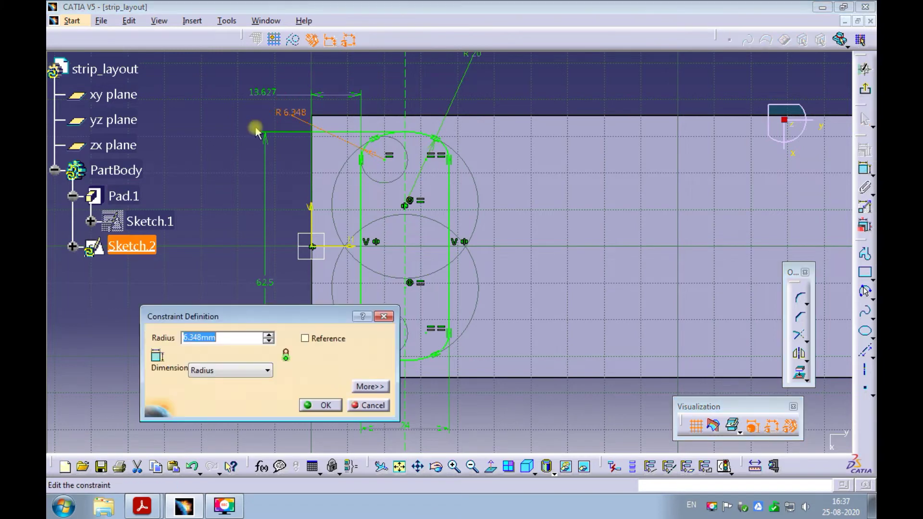
text(1)
key(Return)
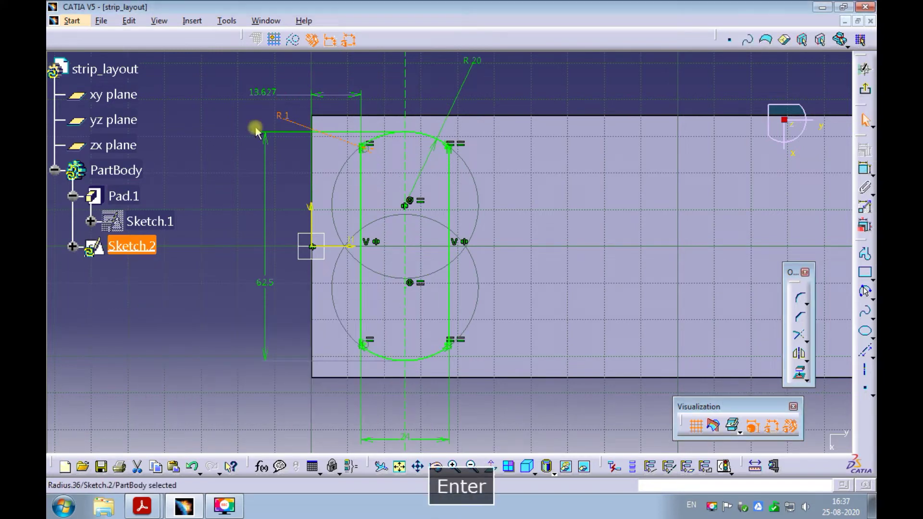
- Change the 13.627 edge offset to 4 and exit the sketch to 3-D
mouse_move(258, 227)
ctrl+middle_down()
mouse_move(237, 202)
mouse_move(242, 190)
mouse_move(231, 203)
mouse_move(217, 184)
mouse_move(213, 194)
ctrl+middle_up()
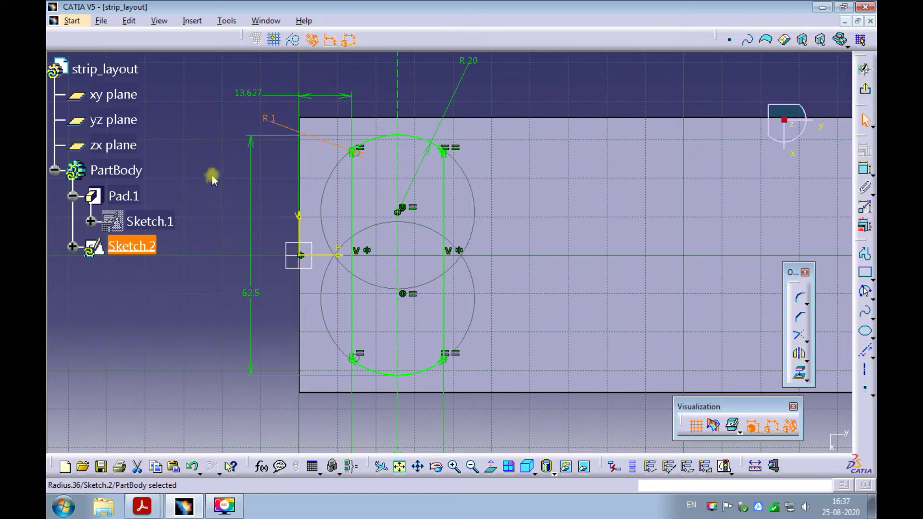
double_click(247, 96)
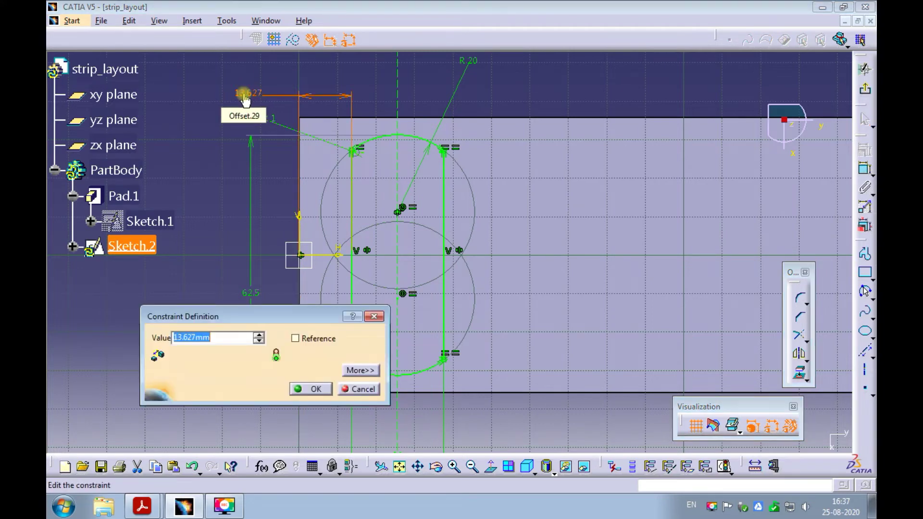
text(4)
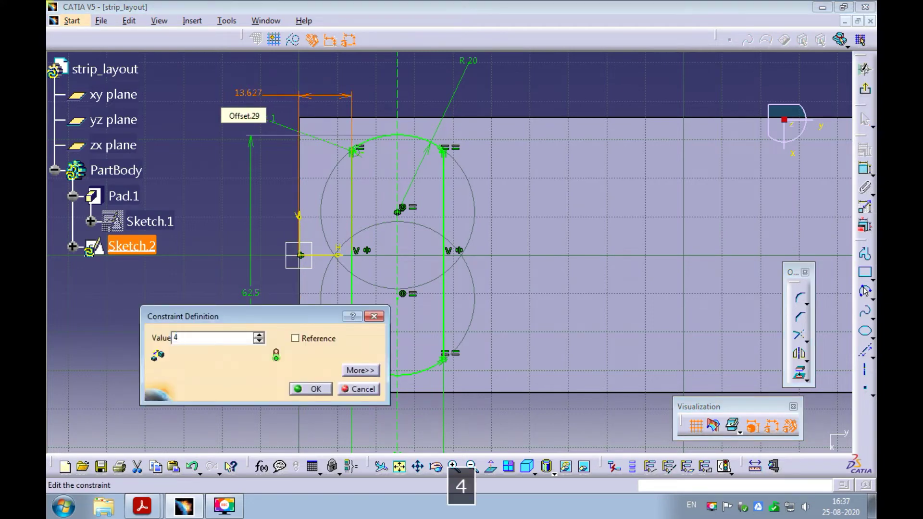
key(Return)
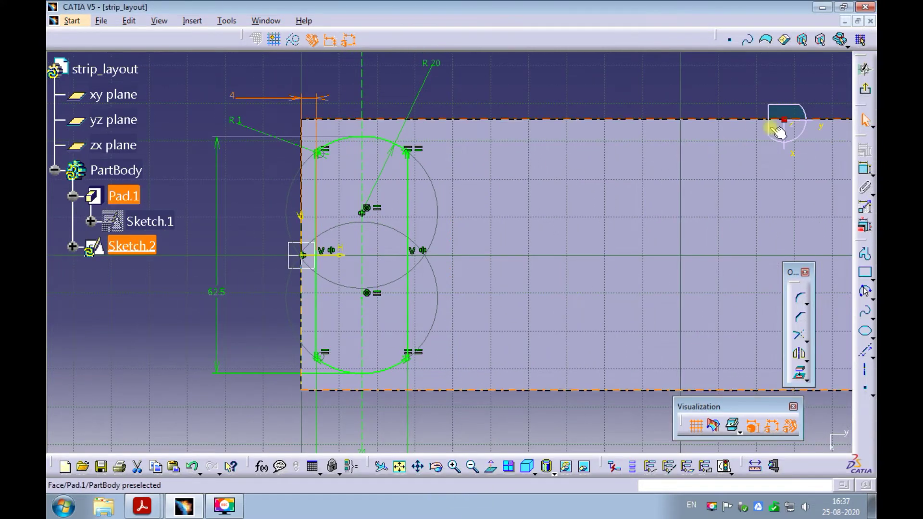
click(865, 88)
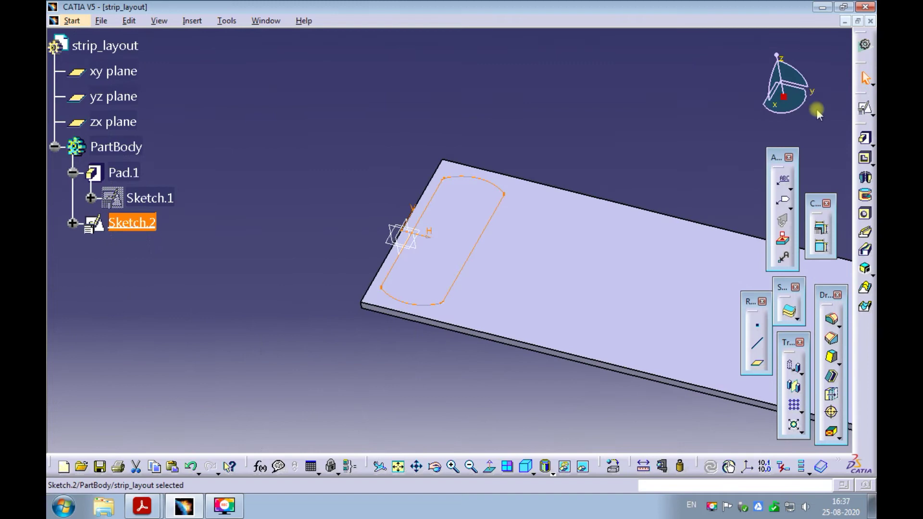
- Rename Sketch.2 to blank_shape through its Feature Properties
click(373, 167)
ctrl+middle_drag(350, 185, 358, 132)
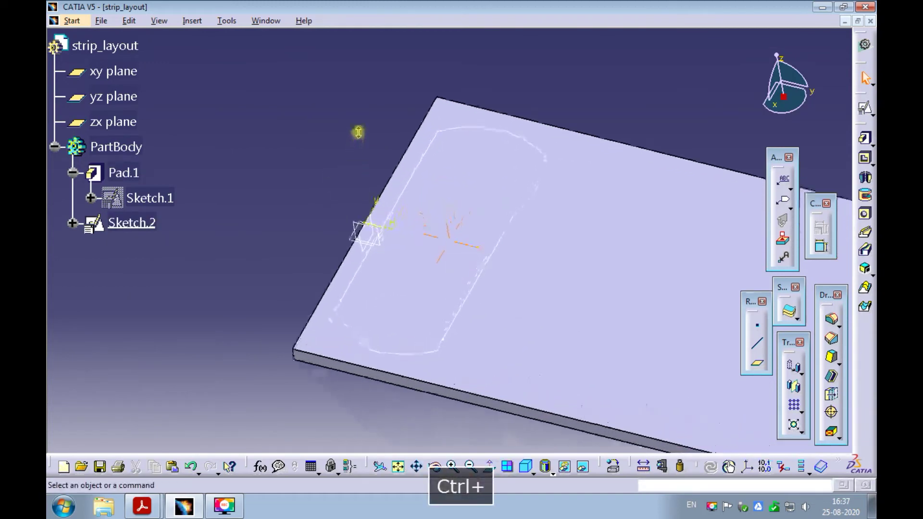
click(143, 226)
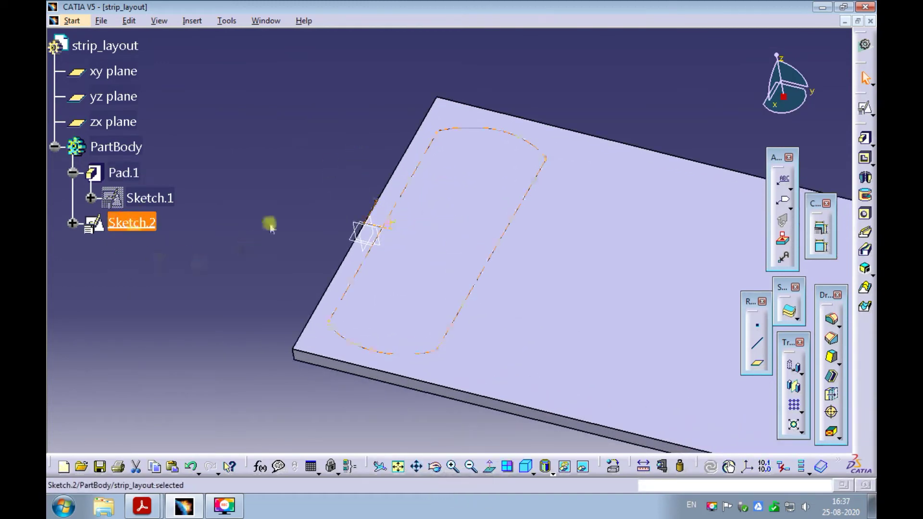
click(270, 211)
mouse_move(272, 202)
ctrl+middle_down()
mouse_move(288, 185)
mouse_move(279, 200)
mouse_move(285, 164)
mouse_move(258, 197)
ctrl+middle_up()
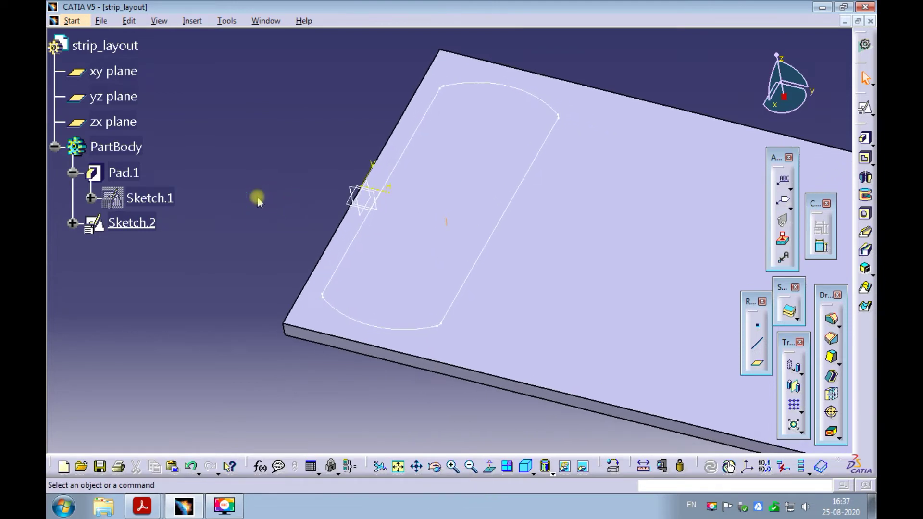
click(140, 224)
right_click(144, 225)
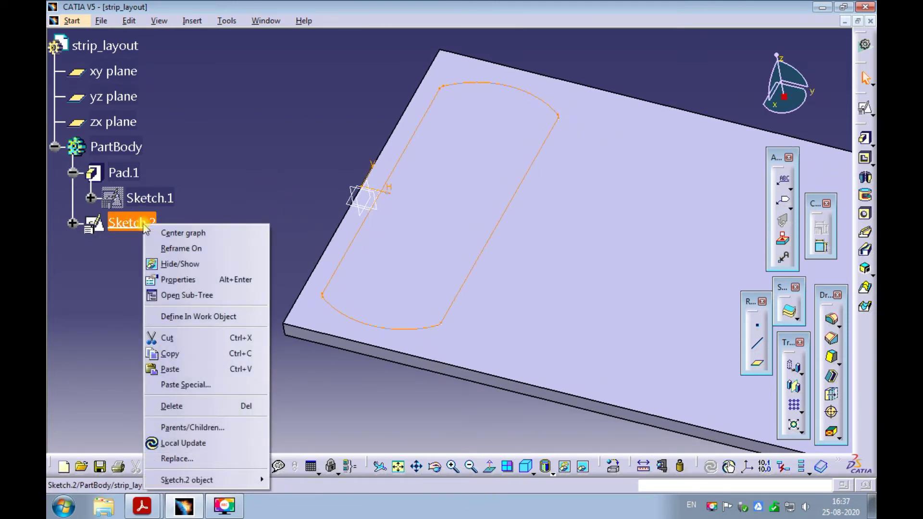
click(169, 279)
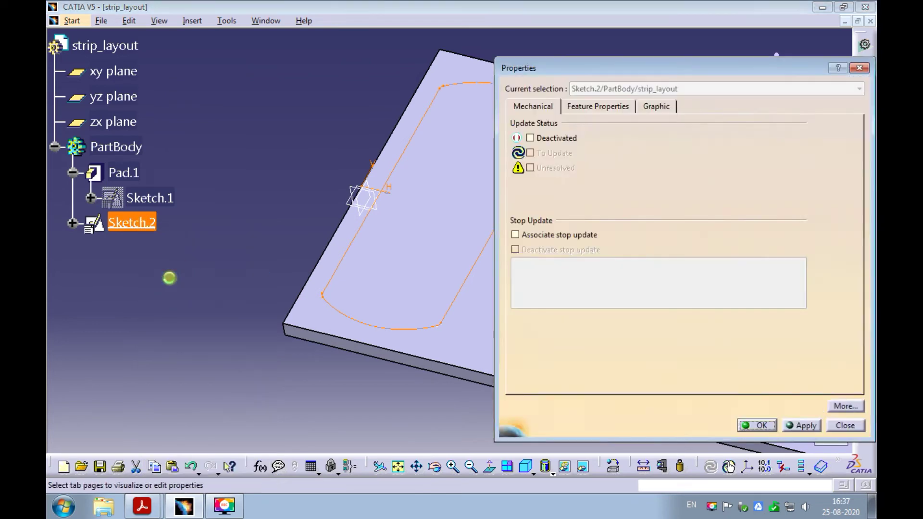
click(591, 106)
drag(630, 123, 595, 127)
text(b)
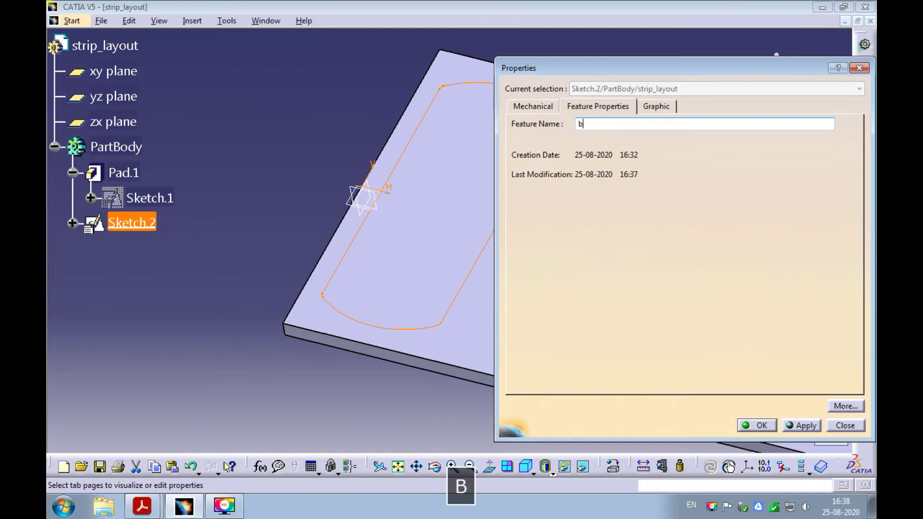
text(lank_shape)
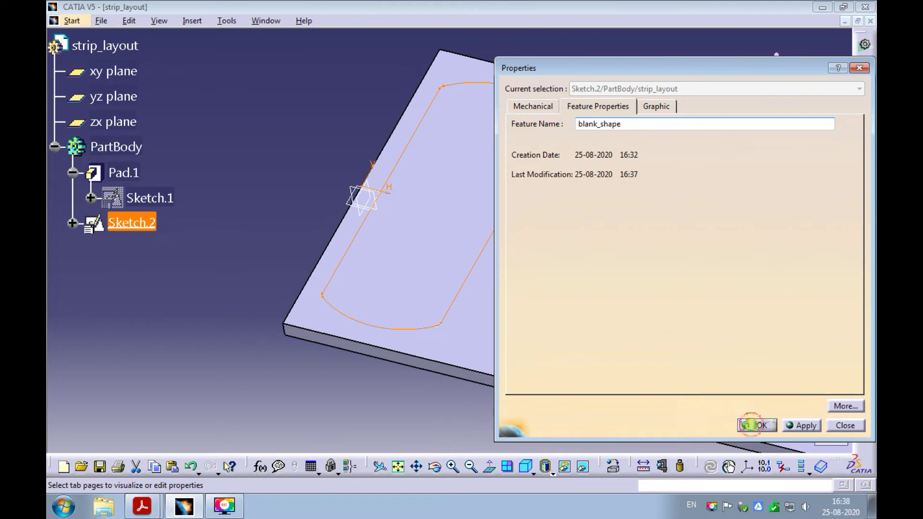
click(753, 425)
ctrl+middle_drag(269, 256, 301, 200)
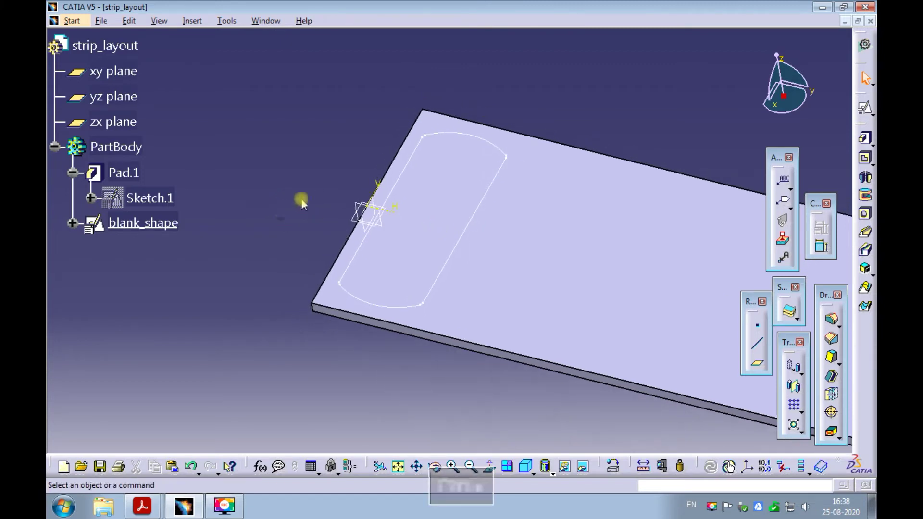
- Create a positioned Sketch.3 on the pad's top face
click(865, 110)
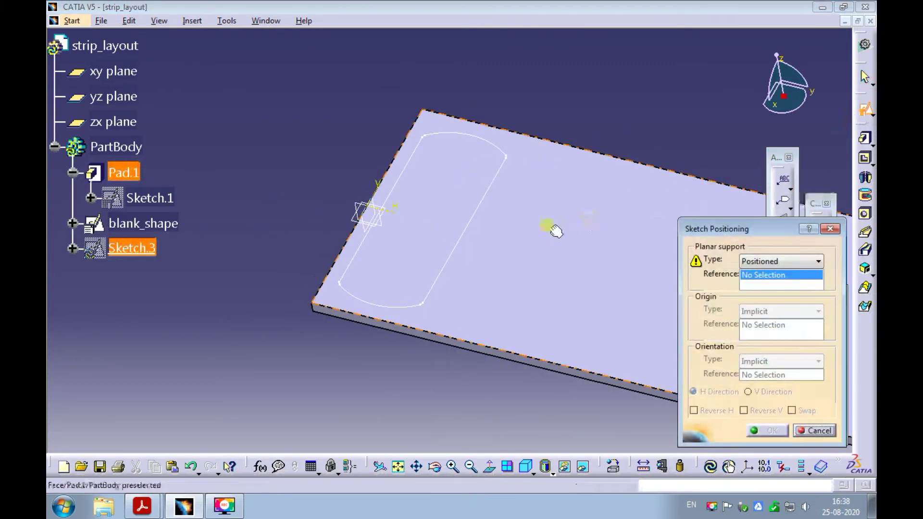
click(552, 229)
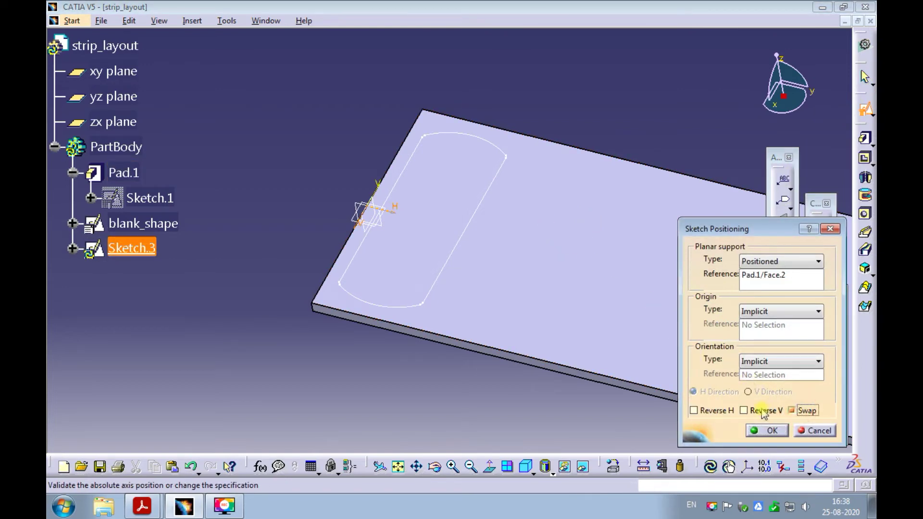
click(758, 432)
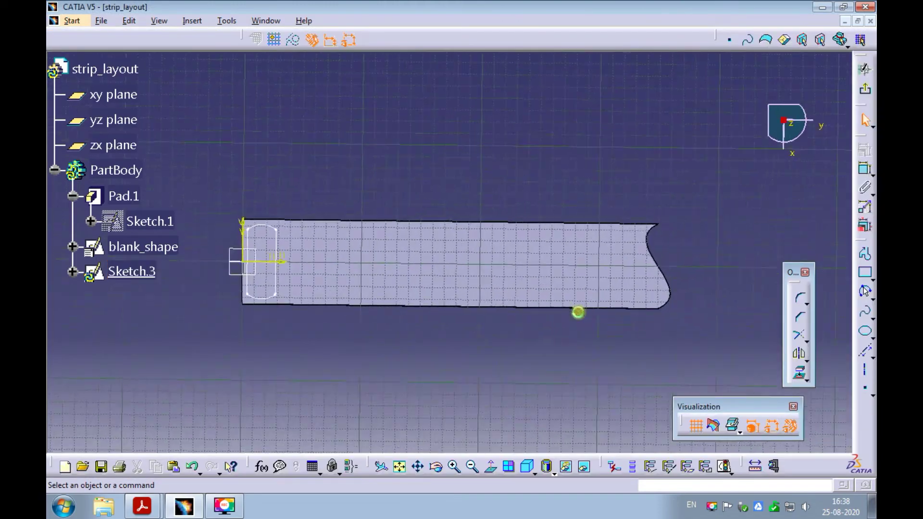
- Select the whole blank_shape outline for an Offset in Sketch.3, with Tangent Propagation enabled
mouse_move(300, 177)
ctrl+middle_down()
mouse_move(283, 154)
mouse_move(382, 165)
mouse_move(320, 144)
mouse_move(377, 151)
mouse_move(384, 120)
ctrl+middle_up()
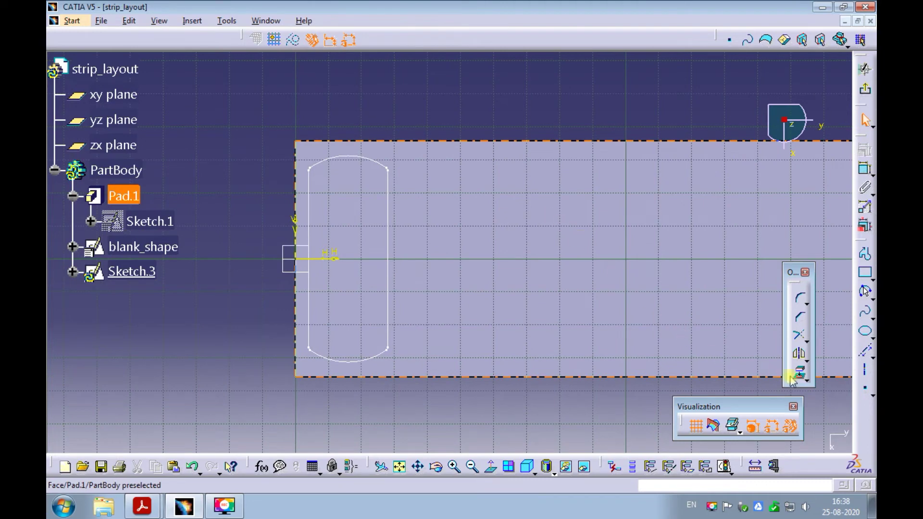
click(803, 358)
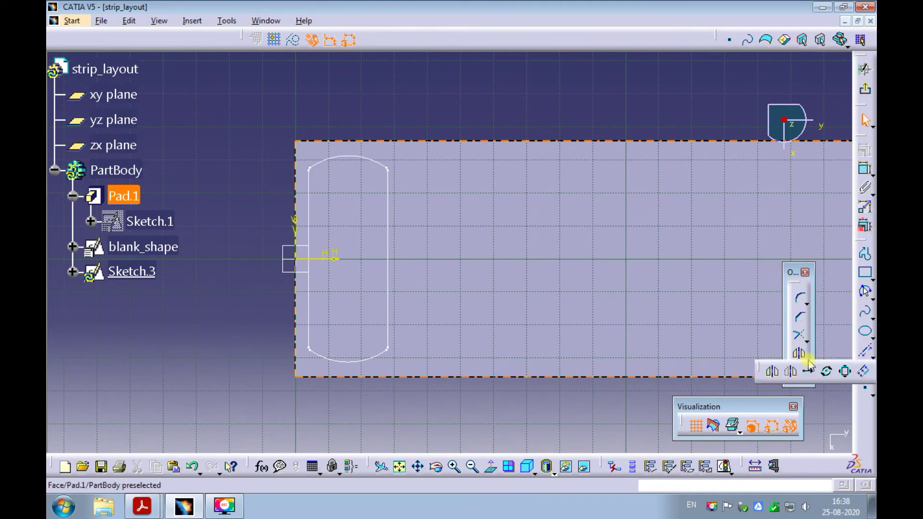
click(864, 372)
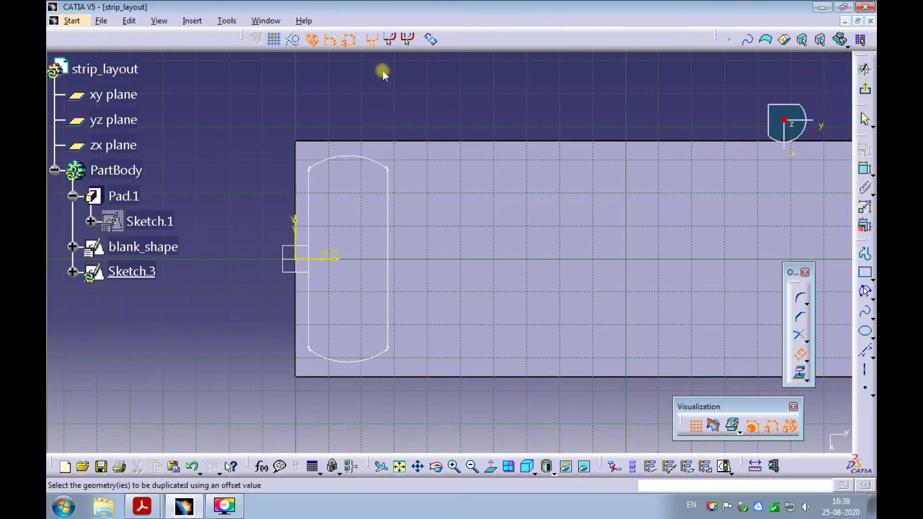
click(392, 42)
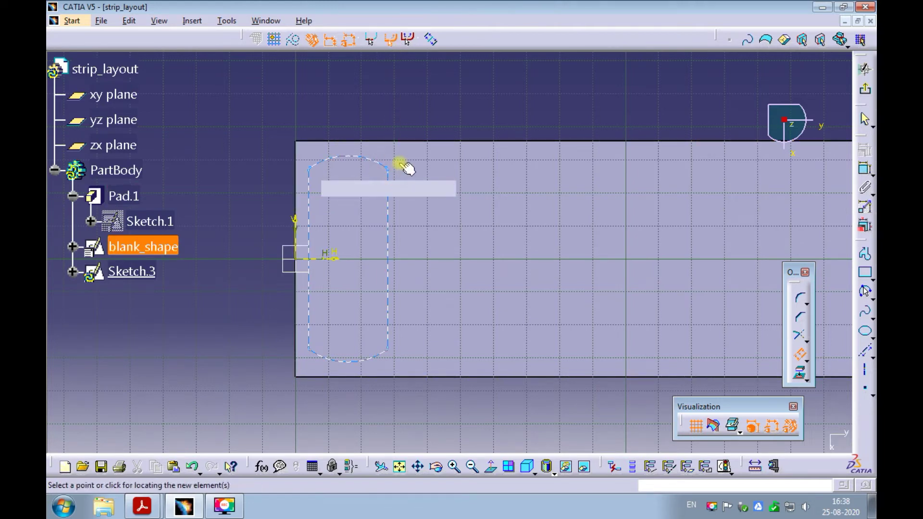
click(396, 164)
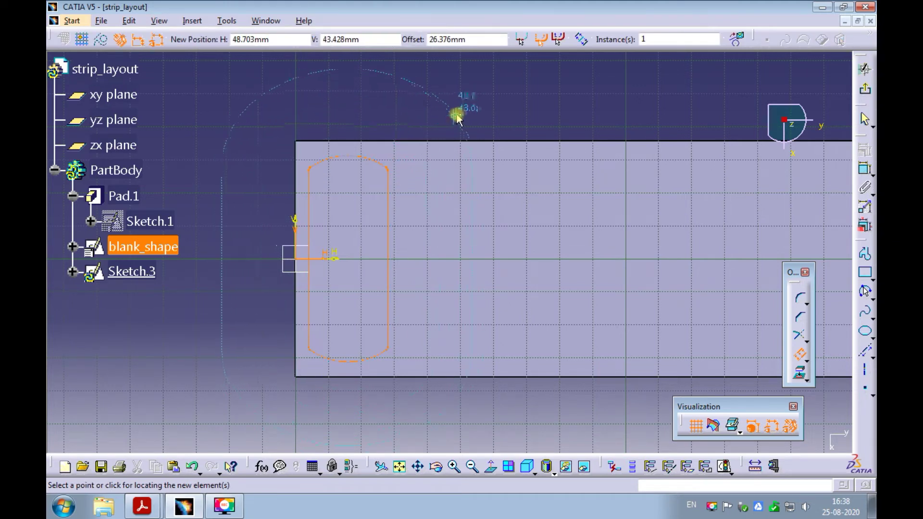
- Place Offset.1 about 1.197 mm outside the blank_shape outline, then deselect it
mouse_move(387, 158)
ctrl+middle_down()
mouse_move(383, 132)
mouse_move(398, 102)
mouse_move(371, 136)
mouse_move(430, 210)
mouse_move(439, 128)
ctrl+middle_up()
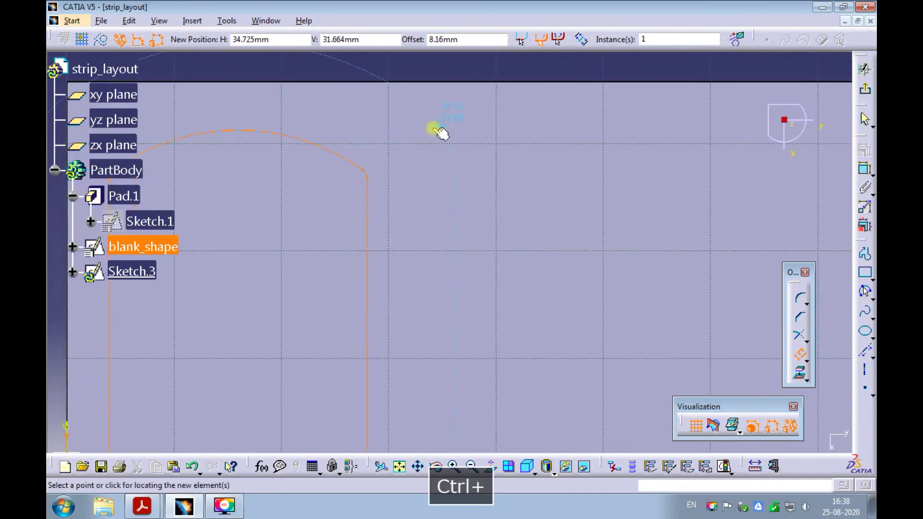
click(363, 185)
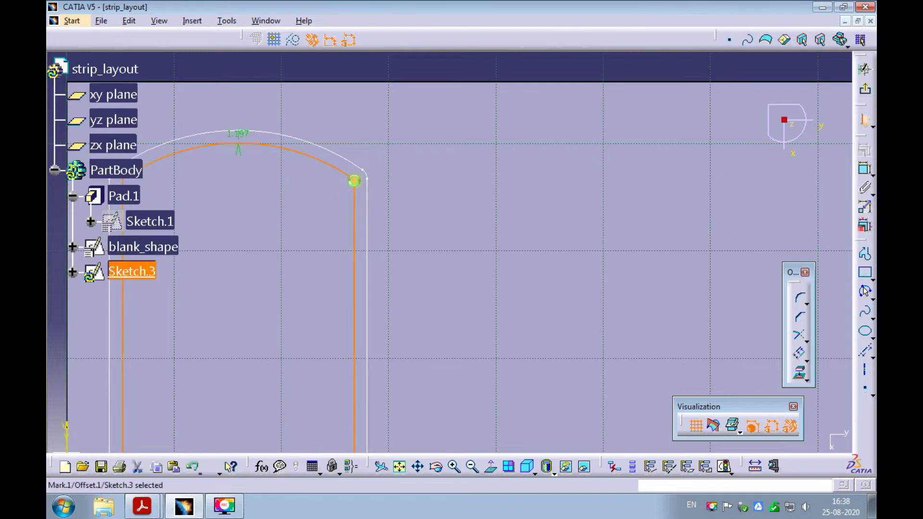
mouse_move(319, 186)
ctrl+middle_down()
mouse_move(315, 216)
mouse_move(333, 126)
mouse_move(319, 87)
mouse_move(388, 210)
mouse_move(402, 128)
mouse_move(367, 208)
mouse_move(335, 232)
ctrl+middle_up()
click(332, 122)
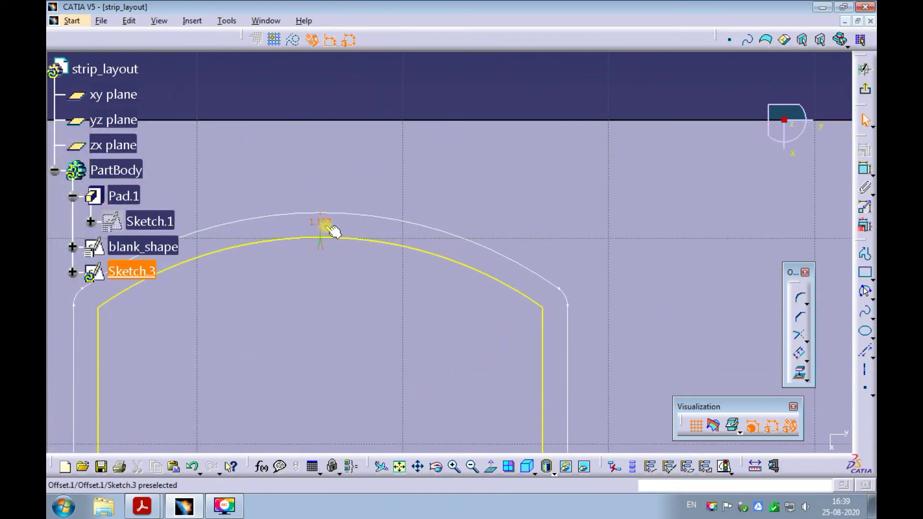
- Change the 1.197 offset distance to .08*3.15, giving 0.252
drag(331, 230, 388, 126)
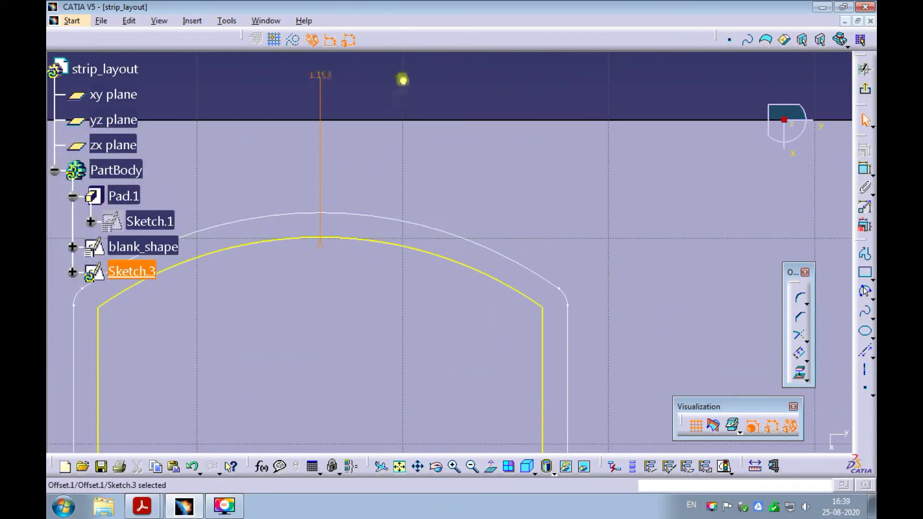
mouse_move(402, 107)
ctrl+middle_down()
mouse_move(367, 183)
mouse_move(443, 151)
mouse_move(417, 92)
mouse_move(412, 152)
ctrl+middle_up()
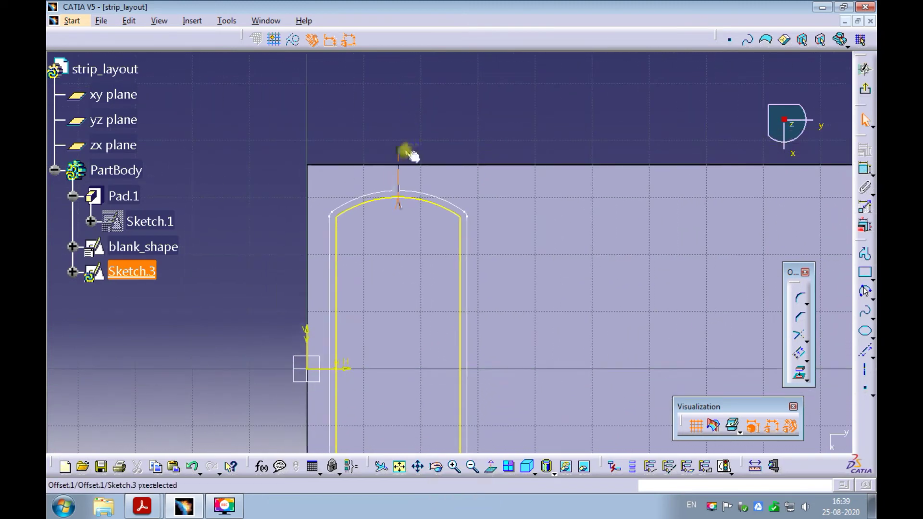
double_click(410, 153)
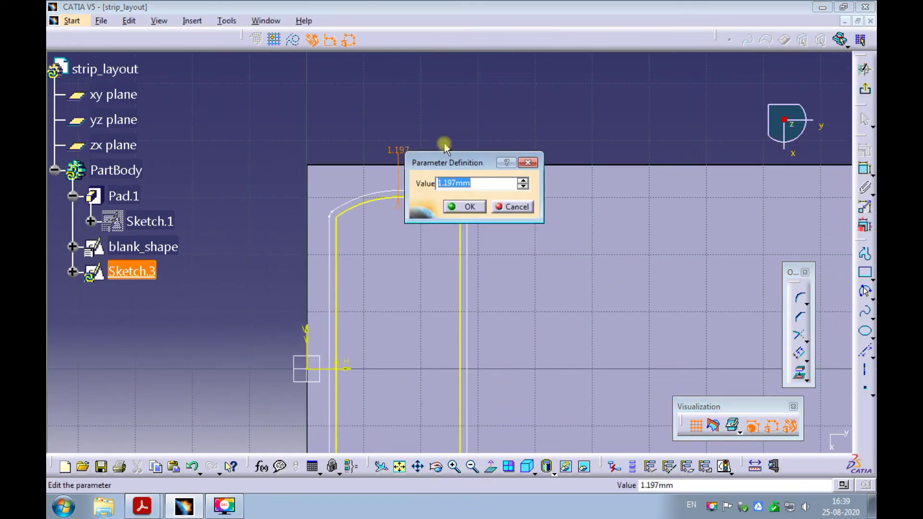
text(.0)
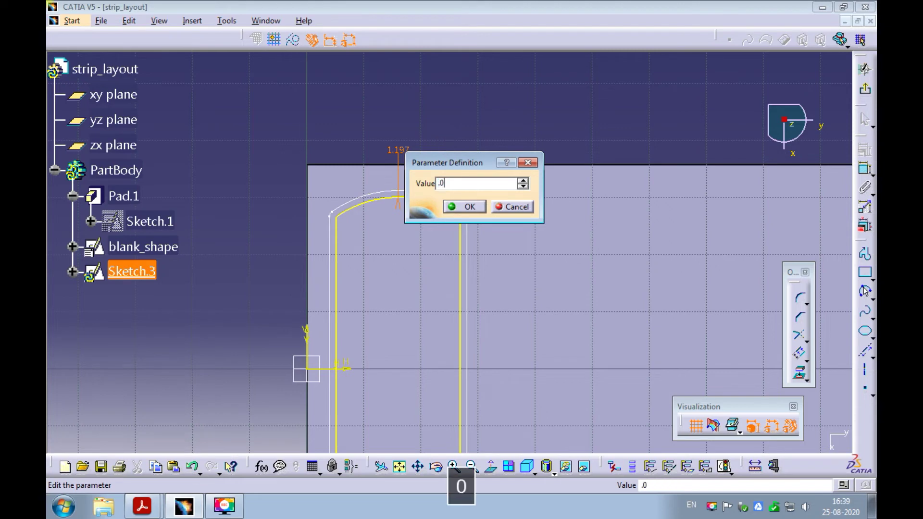
text(8*3.15)
key(Return)
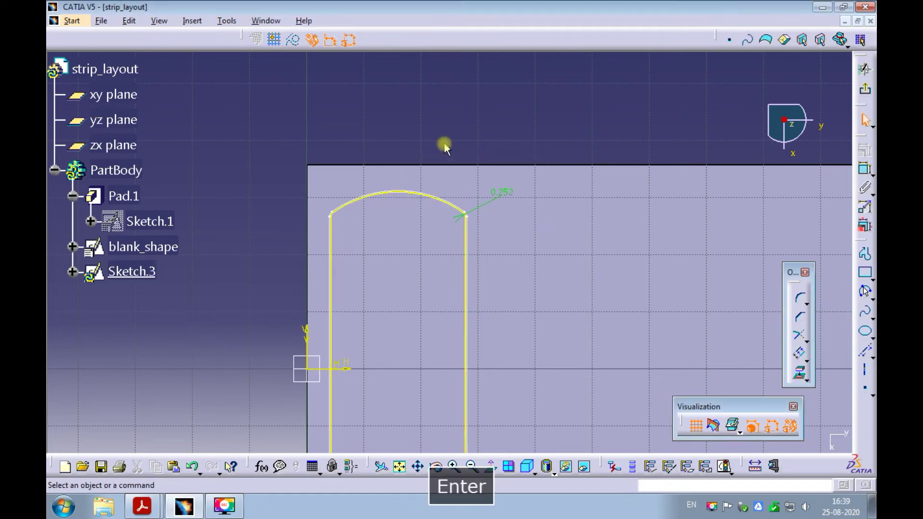
- Dimension the slot's offset curve to the strip's top edge (4.752) and bottom edge
mouse_move(494, 180)
ctrl+middle_down()
mouse_move(520, 118)
mouse_move(464, 82)
mouse_move(435, 178)
mouse_move(458, 138)
ctrl+middle_up()
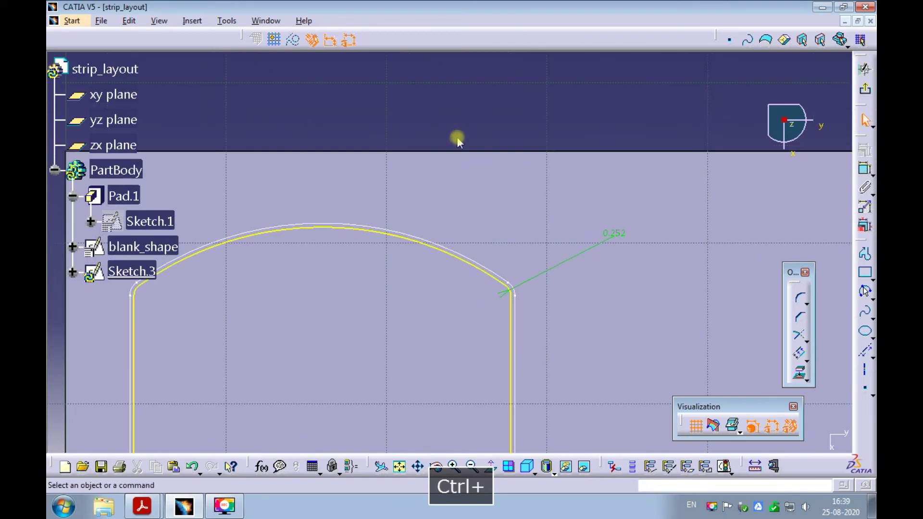
click(866, 168)
click(521, 353)
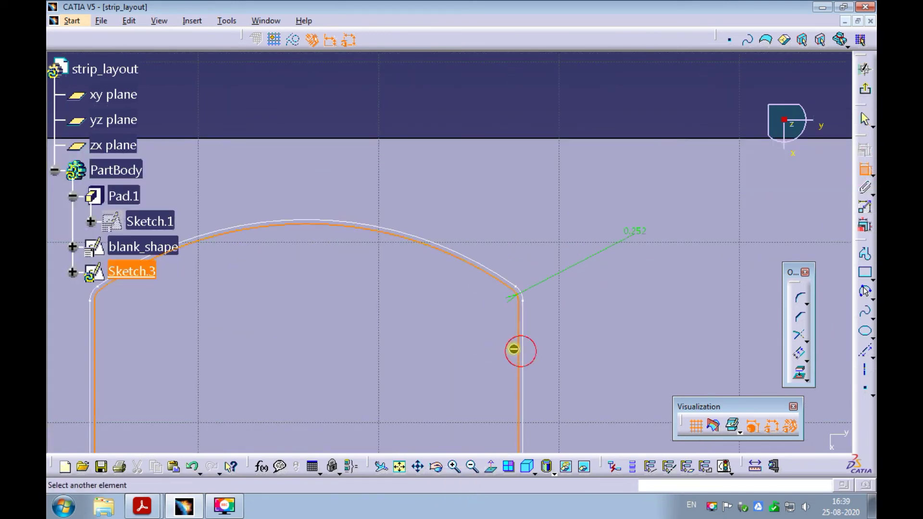
click(375, 139)
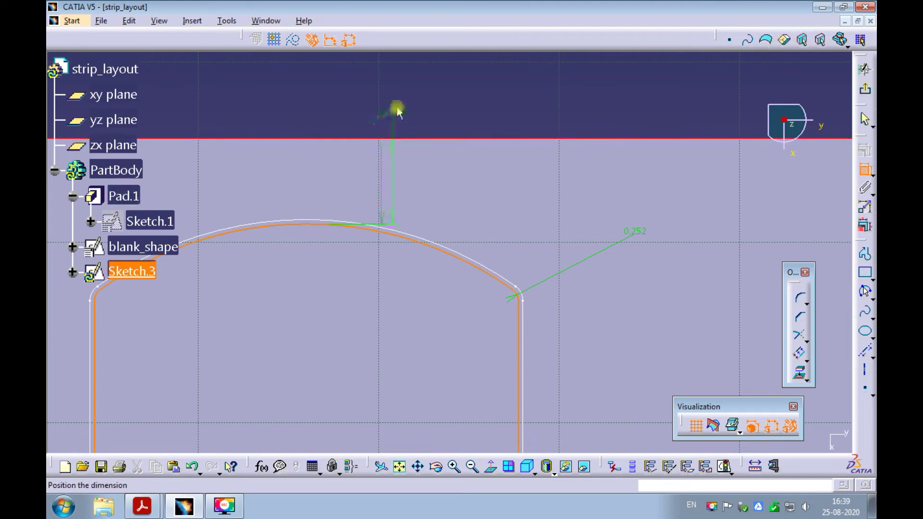
click(403, 85)
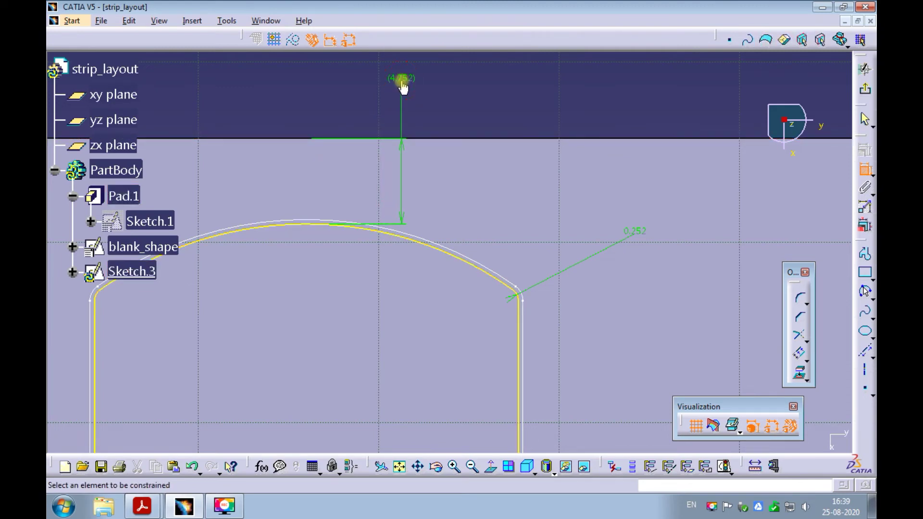
mouse_move(370, 149)
ctrl+middle_down()
mouse_move(386, 321)
mouse_move(389, 152)
mouse_move(396, 262)
mouse_move(439, 298)
mouse_move(418, 252)
mouse_move(598, 207)
ctrl+middle_up()
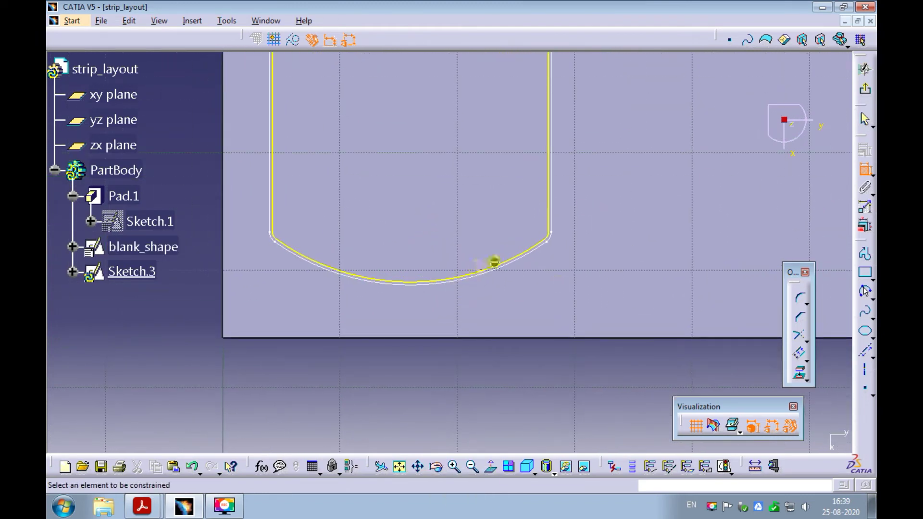
click(548, 201)
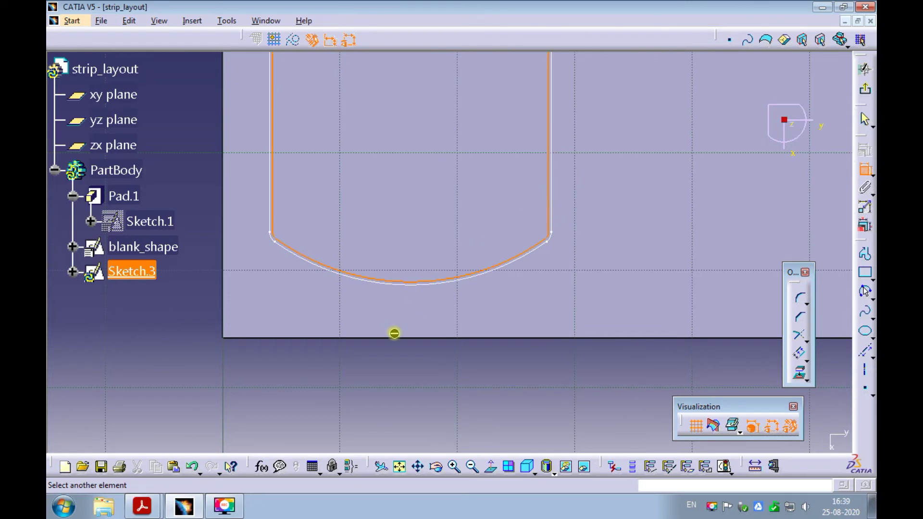
click(392, 337)
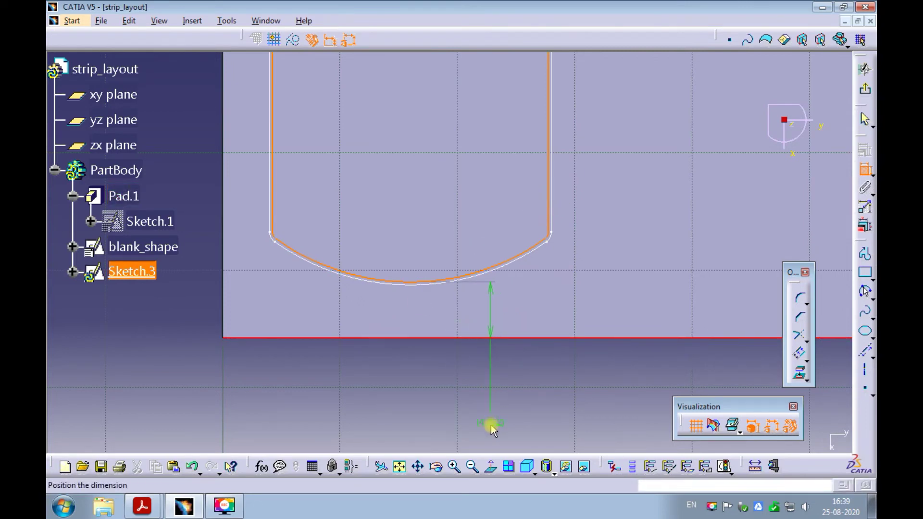
click(491, 424)
- Dimension the slot's vertical side 4.252 from the strip's left edge and exit the sketch
mouse_move(418, 406)
ctrl+middle_down()
mouse_move(417, 191)
mouse_move(395, 164)
mouse_move(388, 115)
mouse_move(384, 148)
mouse_move(406, 101)
ctrl+middle_up()
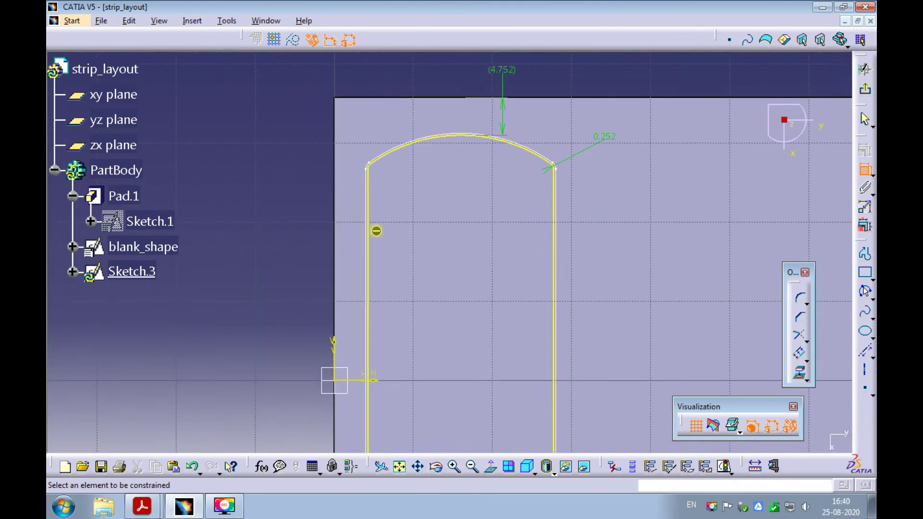
click(369, 235)
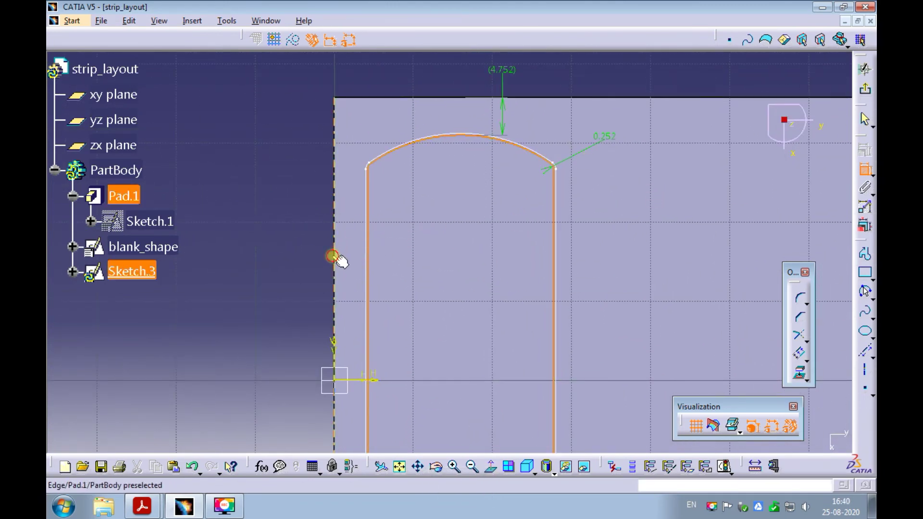
click(334, 256)
click(246, 262)
mouse_move(239, 268)
ctrl+middle_down()
mouse_move(276, 169)
mouse_move(250, 215)
ctrl+middle_up()
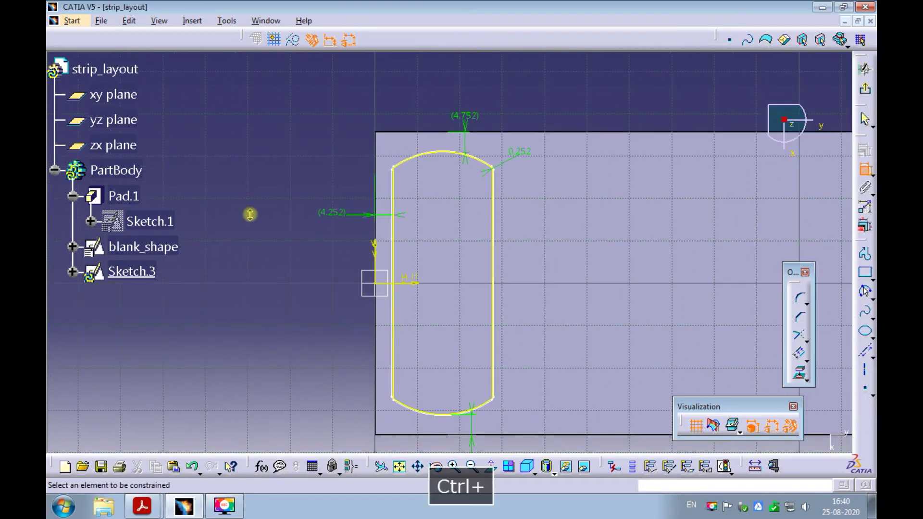
click(865, 89)
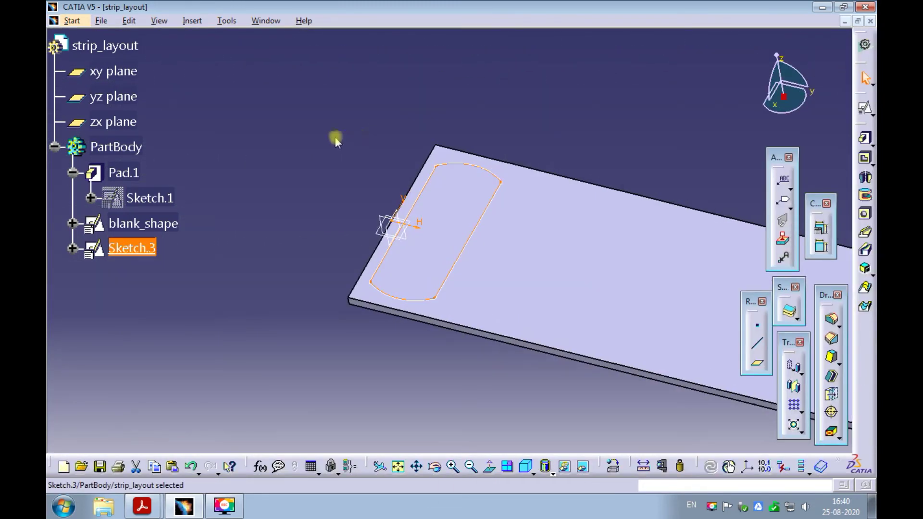
- Create Pocket.1 from Sketch.3 with an Up to last limit, cutting through the strip
click(336, 137)
ctrl+middle_drag(304, 185, 320, 143)
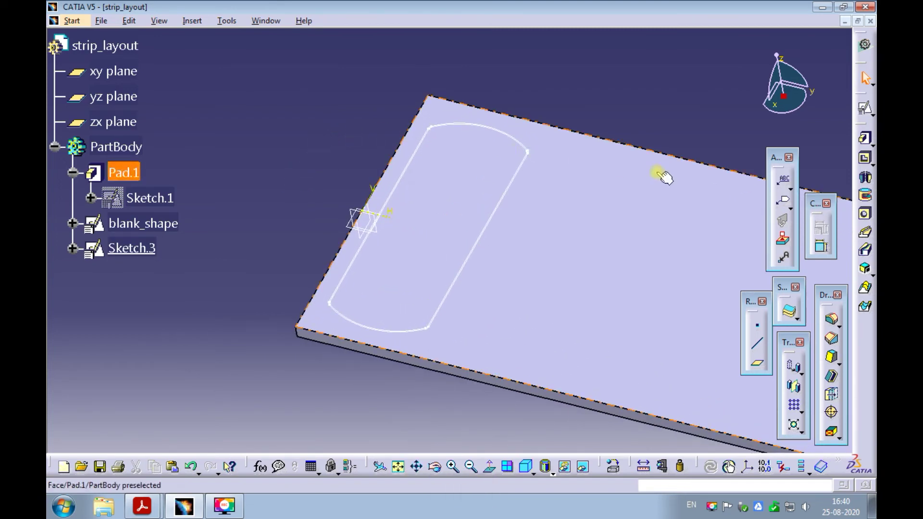
click(864, 160)
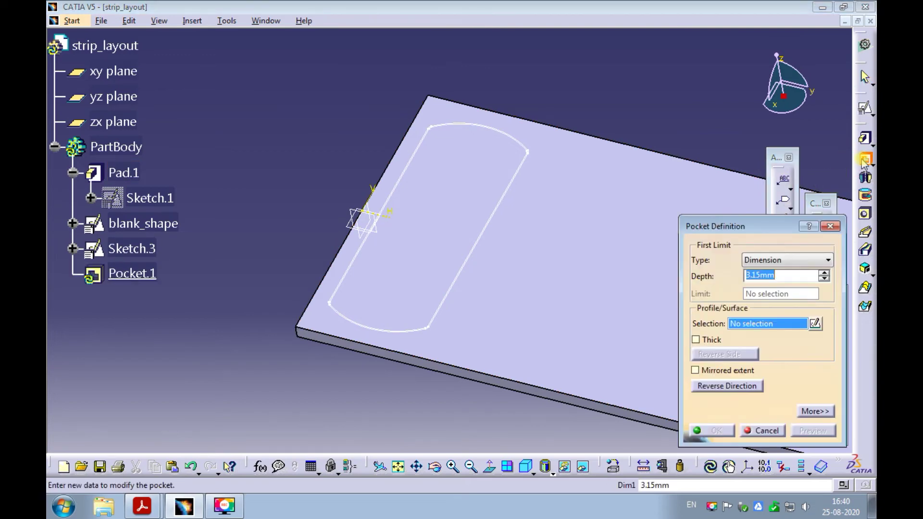
click(152, 251)
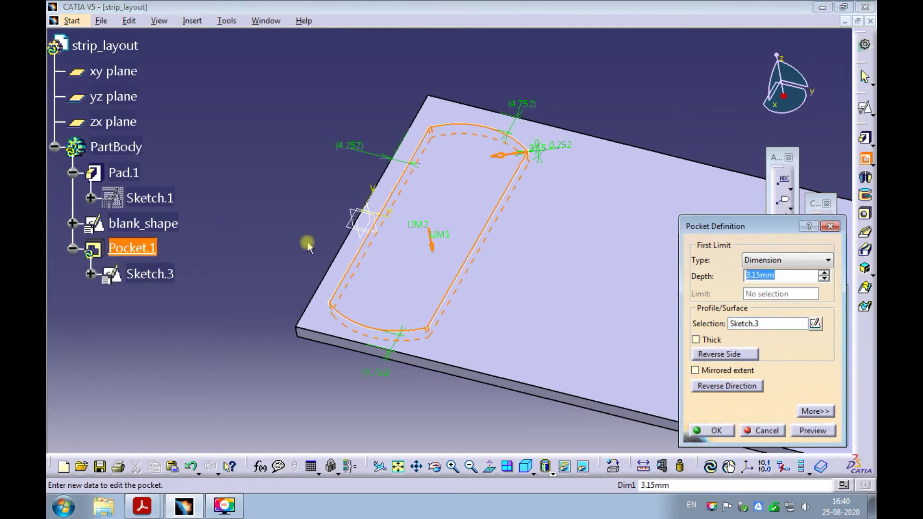
click(762, 261)
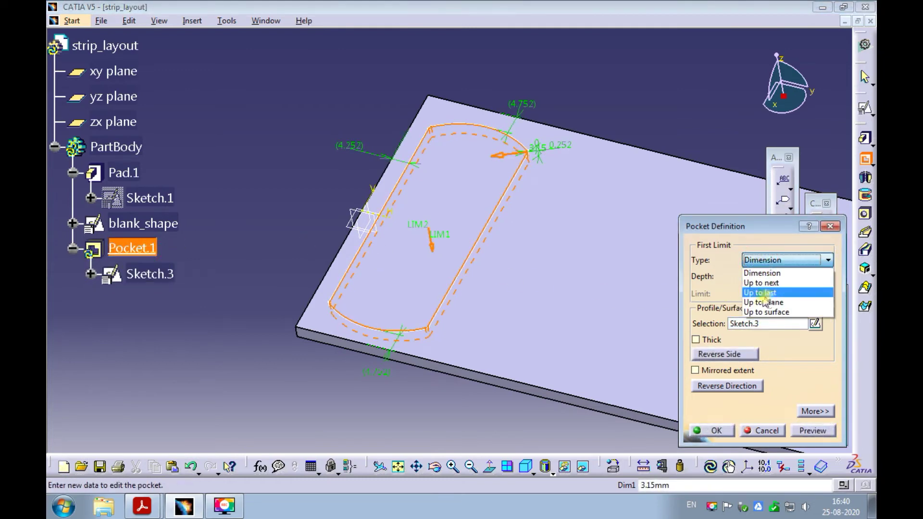
click(761, 293)
click(798, 430)
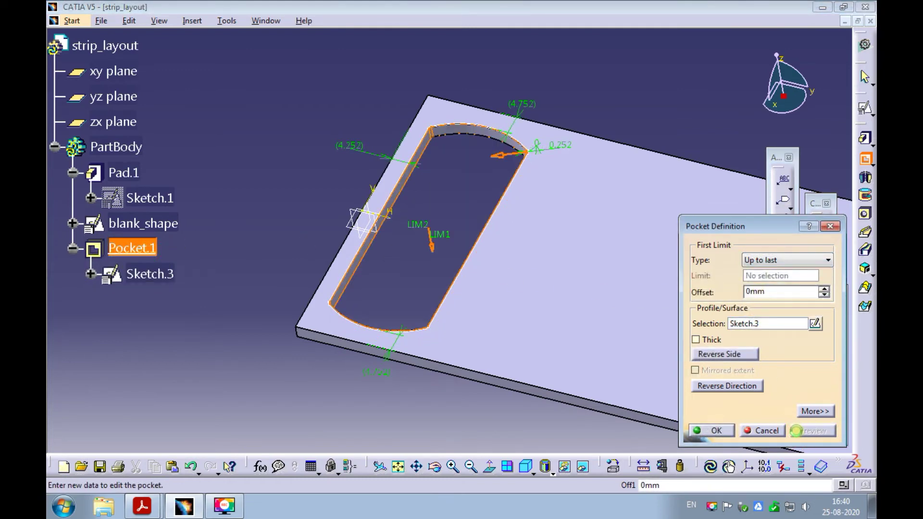
click(718, 431)
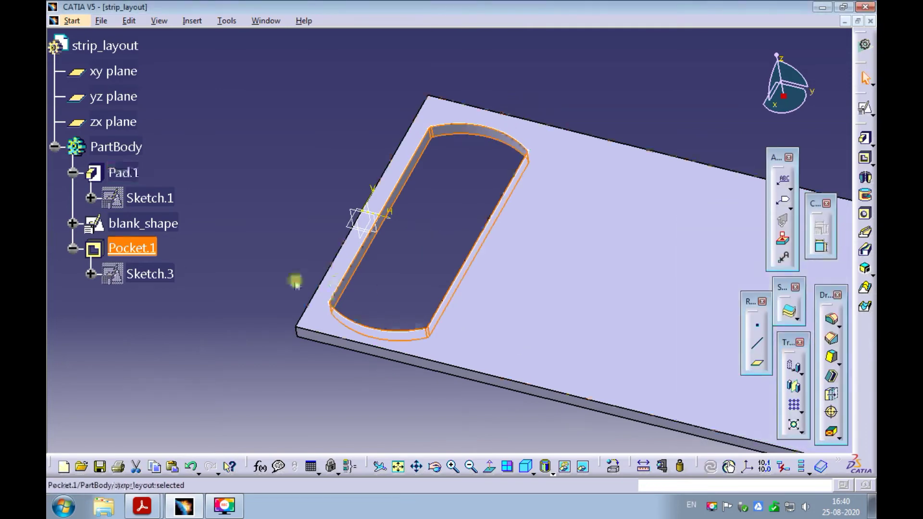
mouse_move(278, 222)
ctrl+middle_down()
mouse_move(288, 177)
mouse_move(280, 190)
mouse_move(274, 171)
mouse_move(282, 173)
mouse_move(271, 166)
mouse_move(226, 241)
ctrl+middle_up()
- Reopen Sketch.3 for editing and bring up the final_strip_layout.pdf drawing for reference
right_click(170, 275)
mouse_move(207, 269)
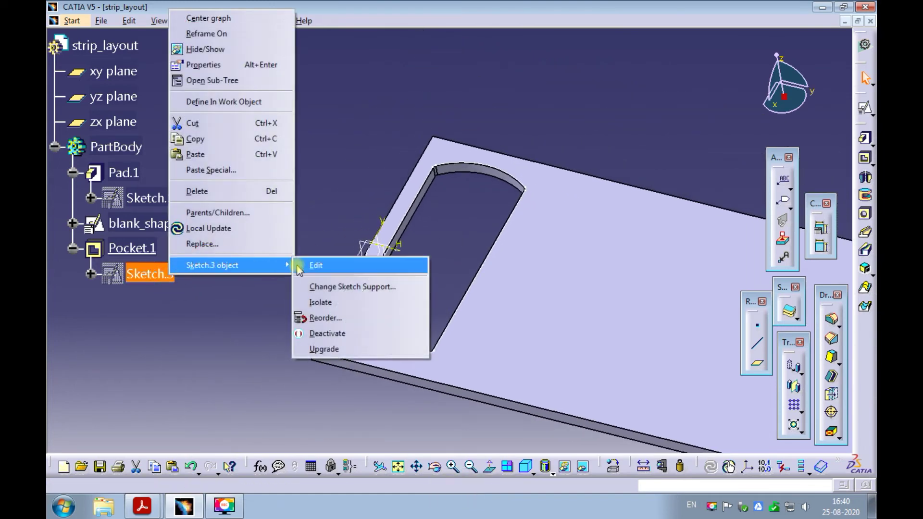
click(365, 265)
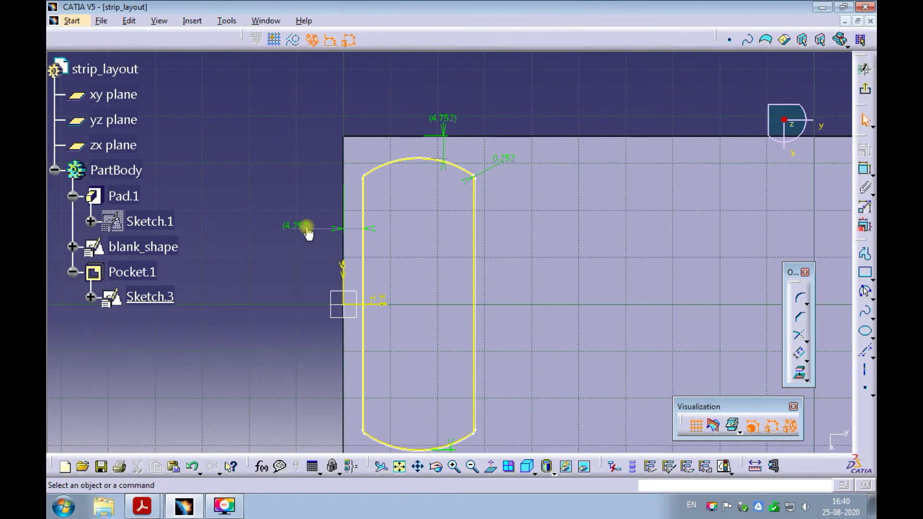
mouse_move(308, 233)
ctrl+middle_down()
mouse_move(278, 171)
mouse_move(295, 176)
mouse_move(305, 142)
ctrl+middle_up()
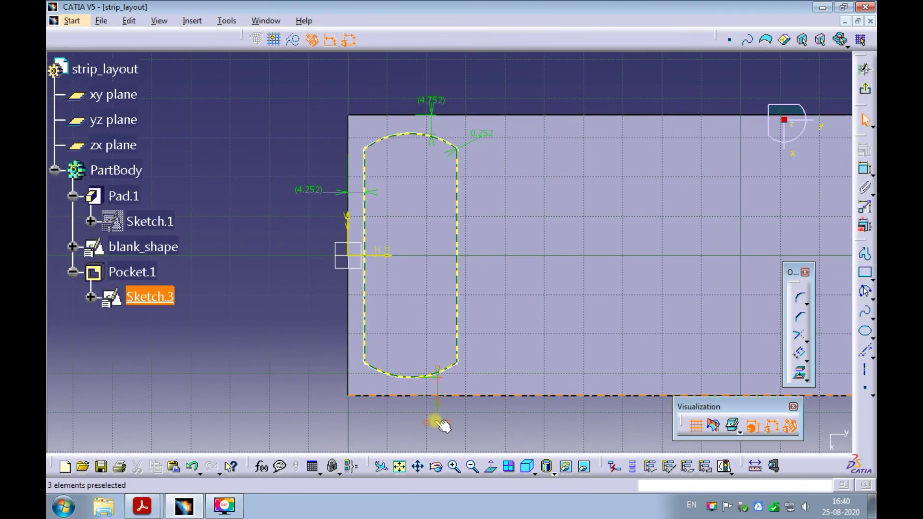
click(147, 506)
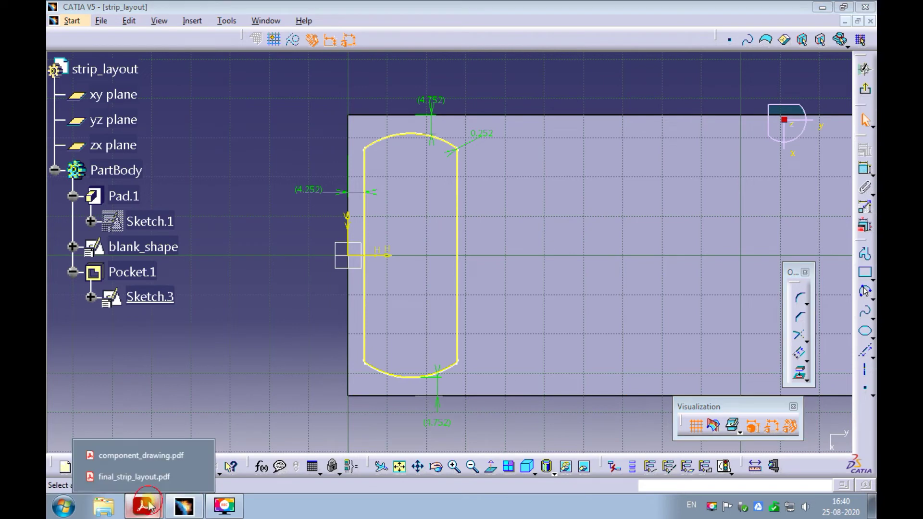
click(127, 477)
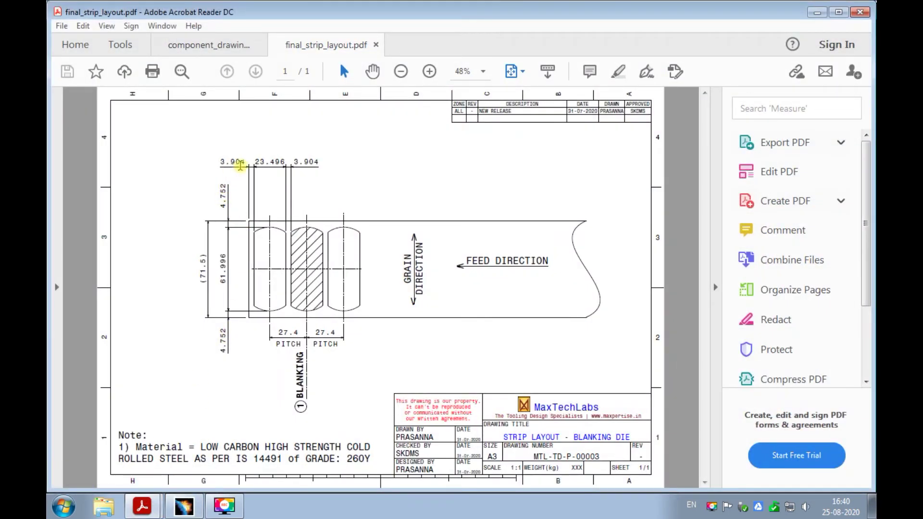
click(816, 13)
mouse_move(306, 146)
ctrl+middle_down()
mouse_move(324, 182)
mouse_move(317, 169)
ctrl+middle_up()
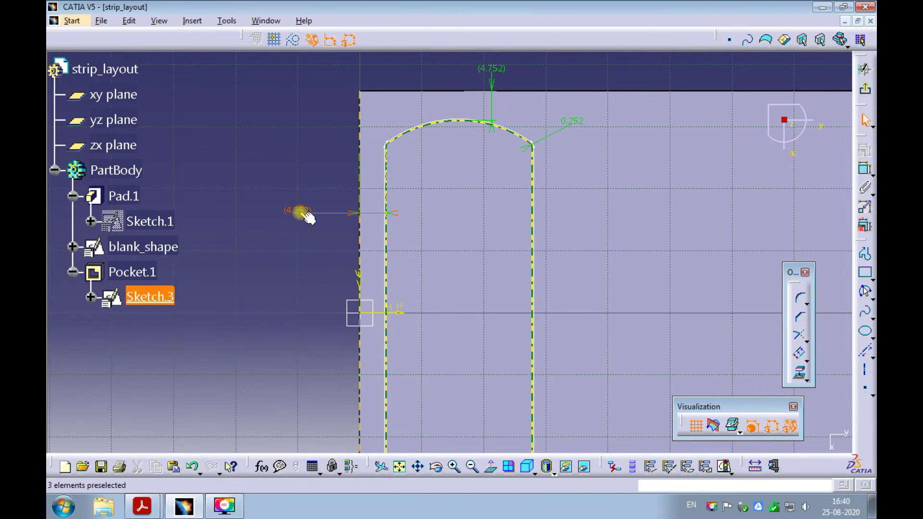
- Launch Windows Calculator and position it beside the CATIA sketch
click(65, 500)
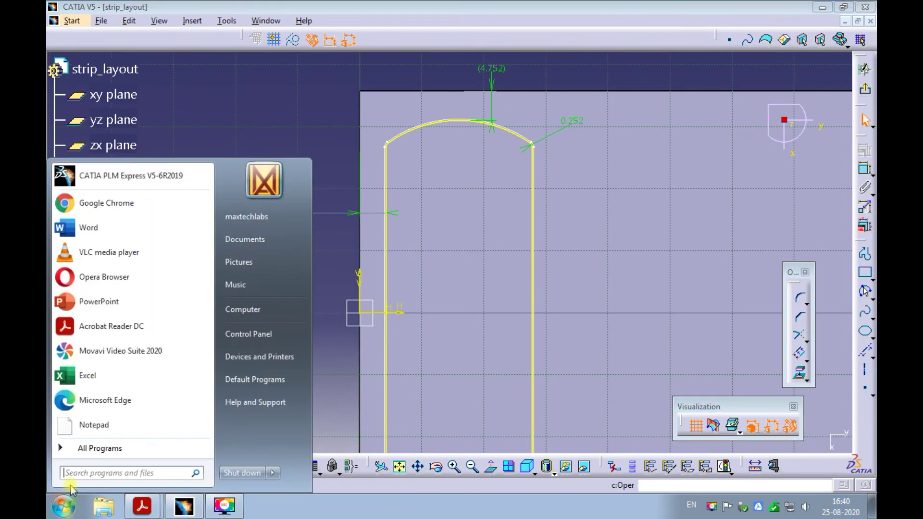
text(calc)
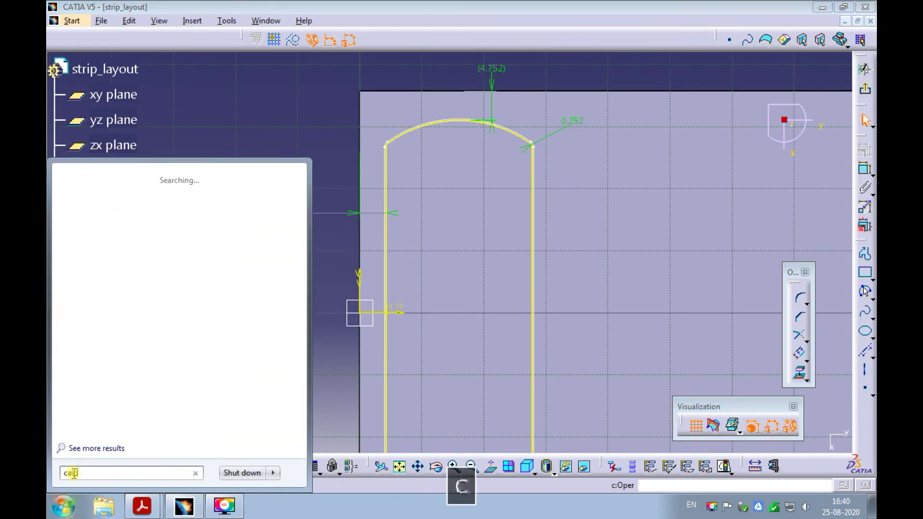
key(Return)
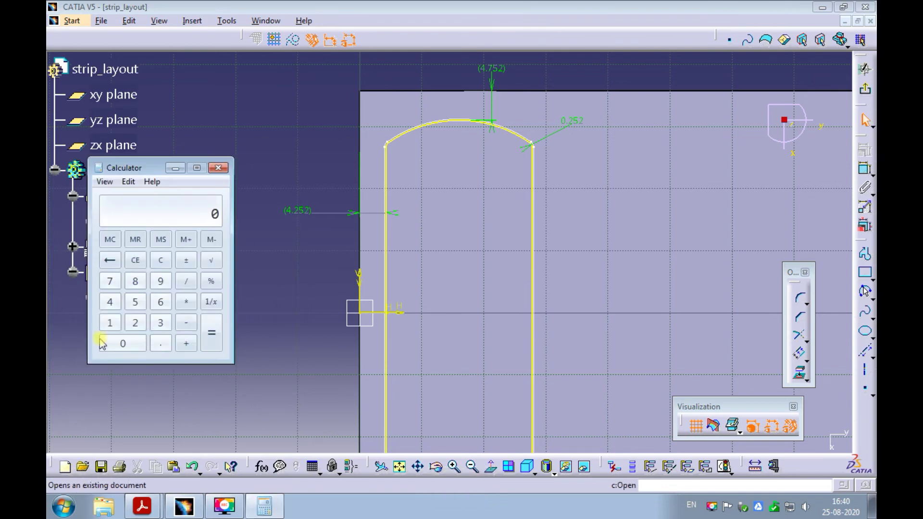
drag(142, 173, 175, 214)
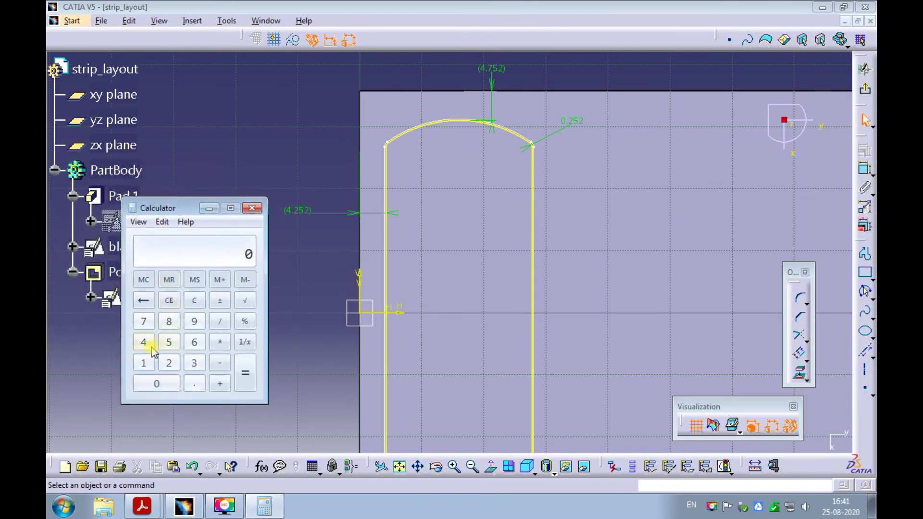
- Compute 4.252 − 3.904 in Calculator, giving 0.348
click(191, 385)
click(169, 363)
click(169, 342)
click(167, 364)
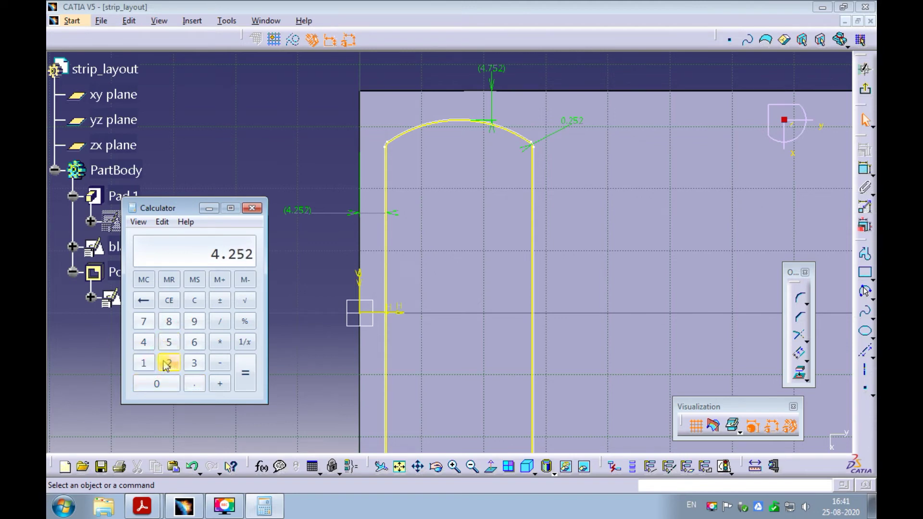
click(195, 364)
click(194, 384)
click(194, 321)
click(164, 382)
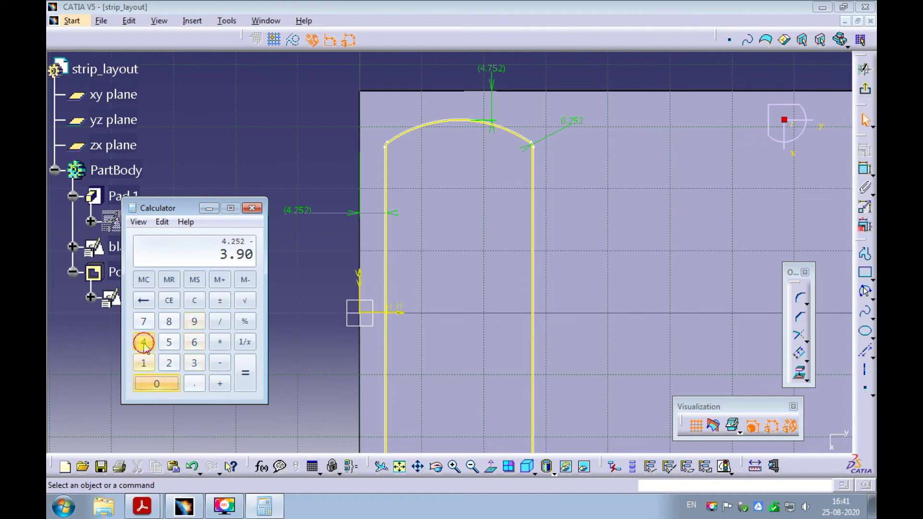
click(143, 342)
click(245, 374)
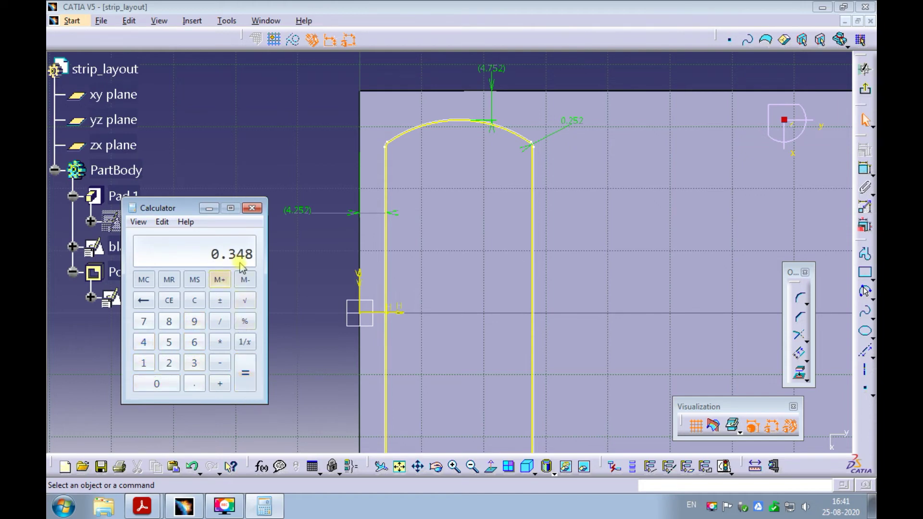
- Copy the 0.348 result and minimize Calculator to return to CATIA
click(162, 222)
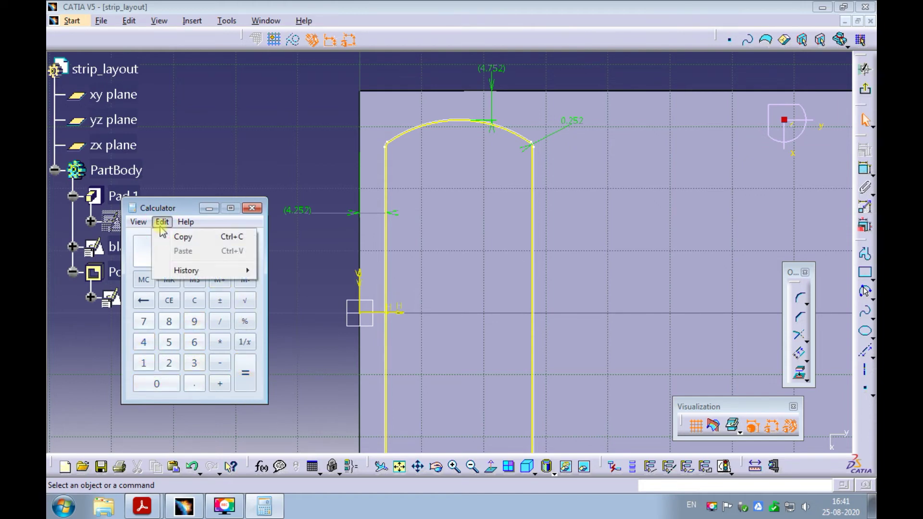
click(182, 237)
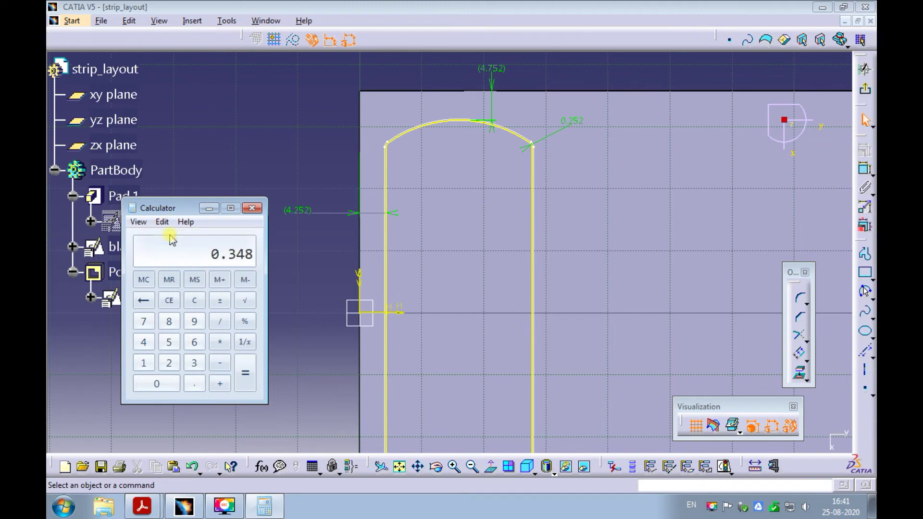
click(208, 210)
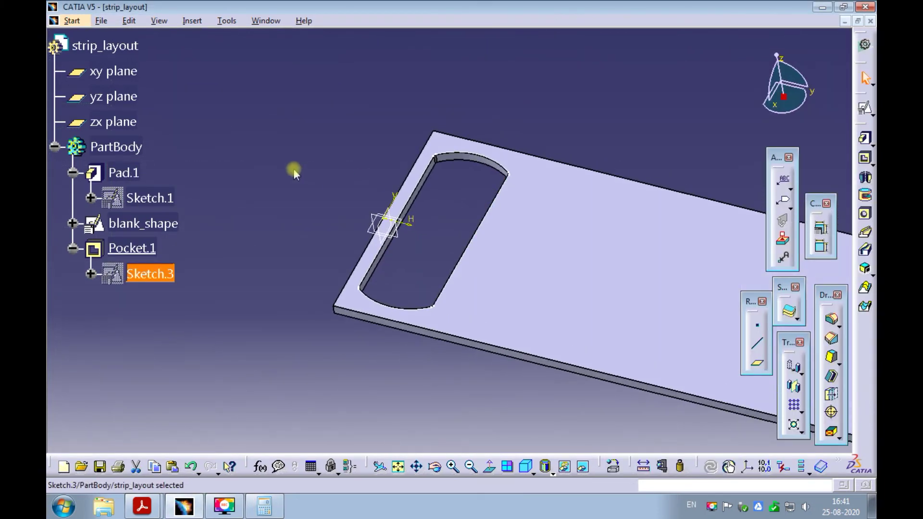
- Leave the slot sketch and open the blank_shape sketch for editing
click(293, 168)
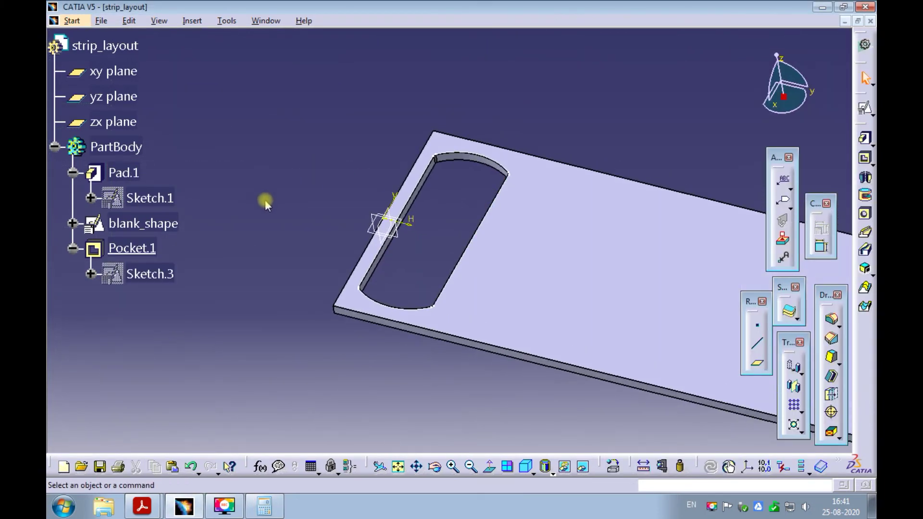
click(163, 229)
right_click(163, 229)
mouse_move(279, 483)
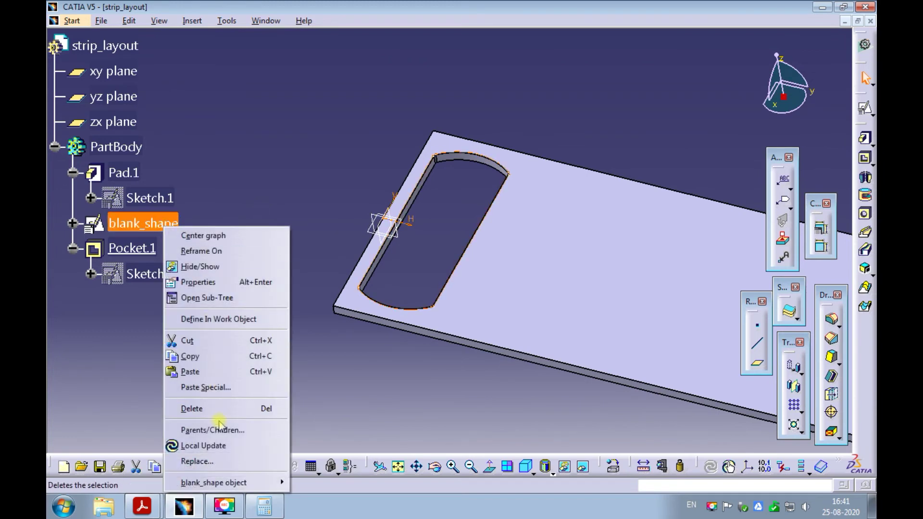
click(312, 399)
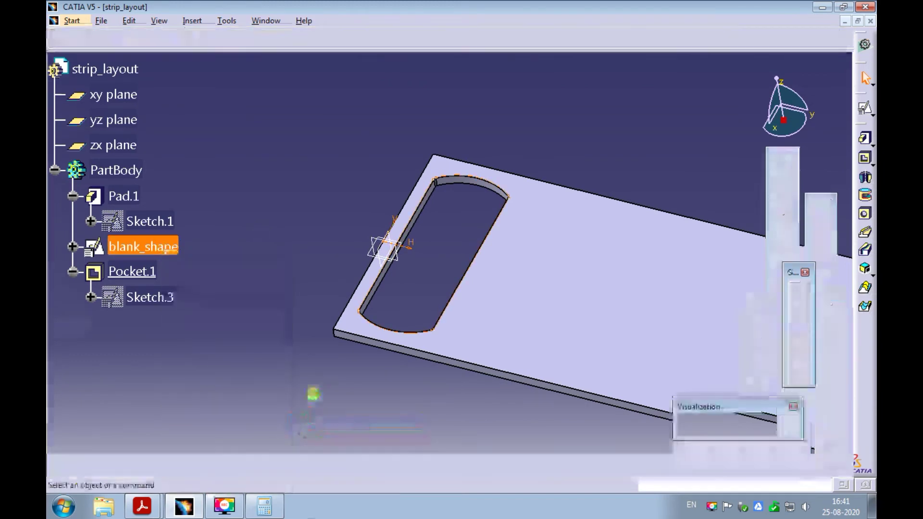
key(ctrl+Page_Down)
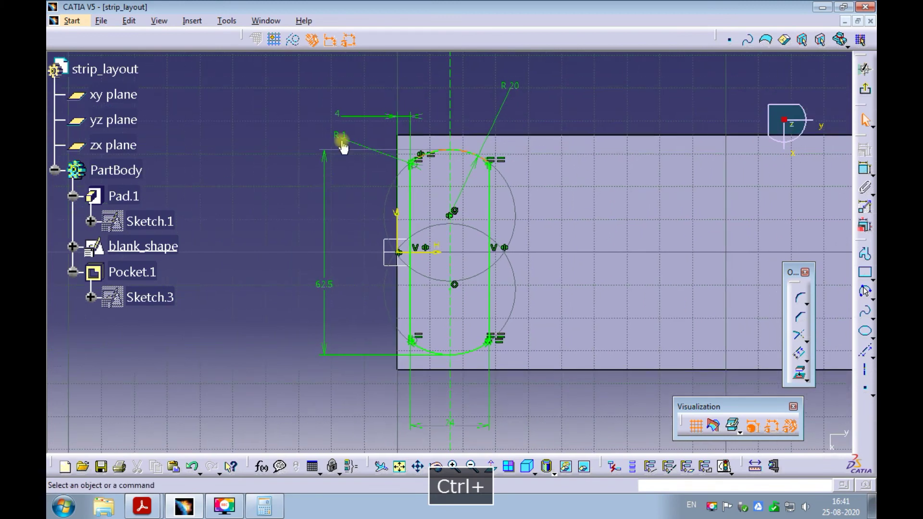
- Change the 4mm offset dimension to 4-0.348, giving 3.652, and exit the sketch
double_click(341, 116)
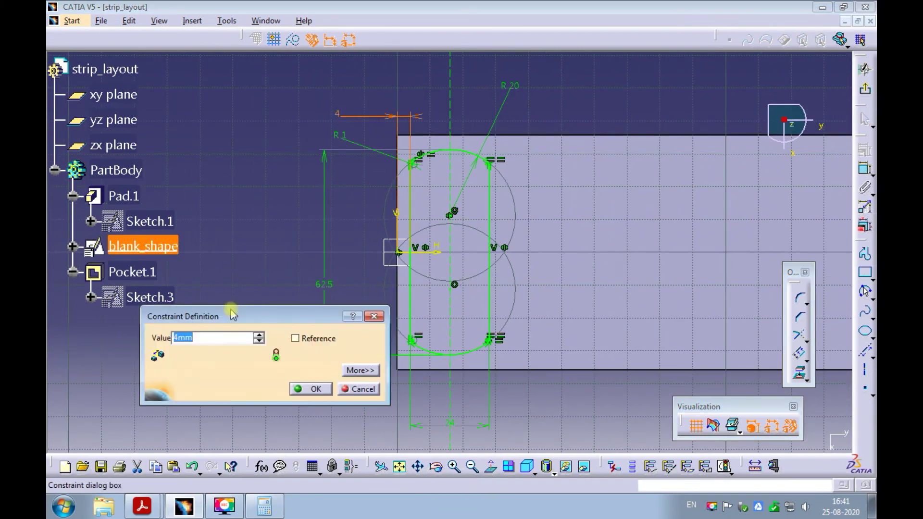
click(208, 336)
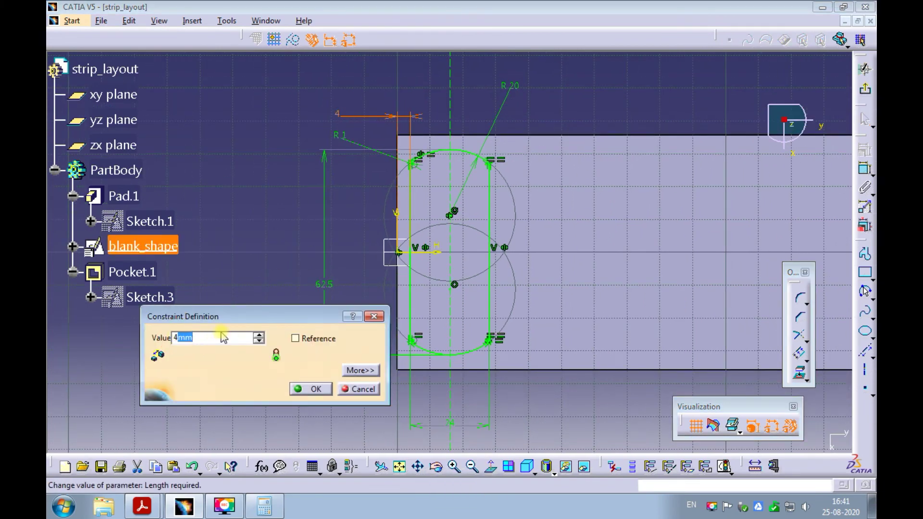
text(-)
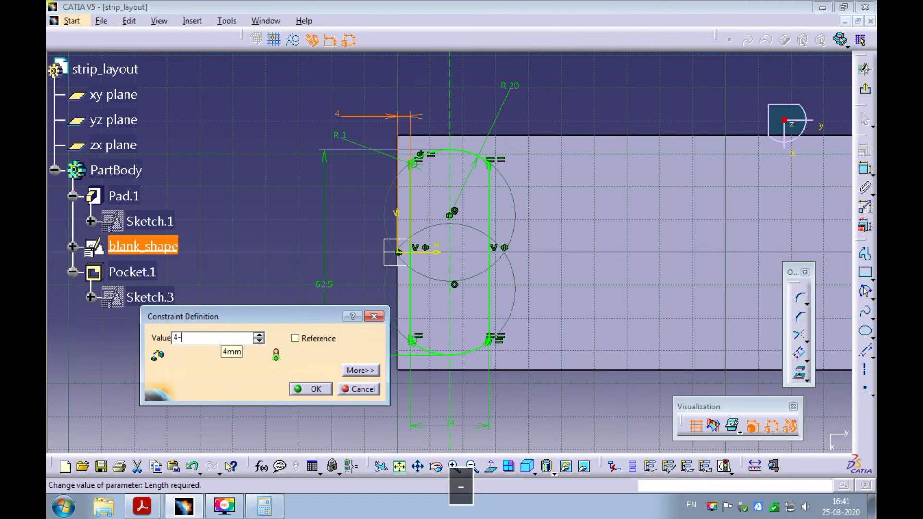
key(ctrl+v)
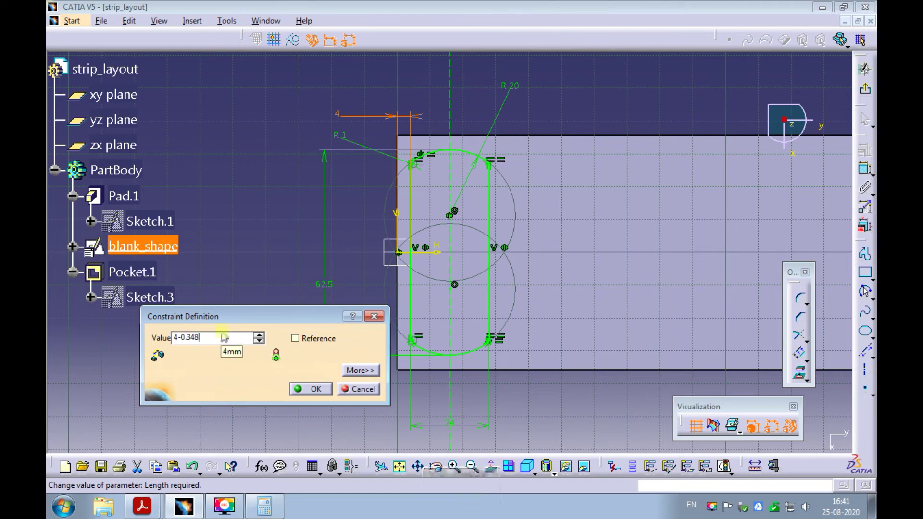
key(Return)
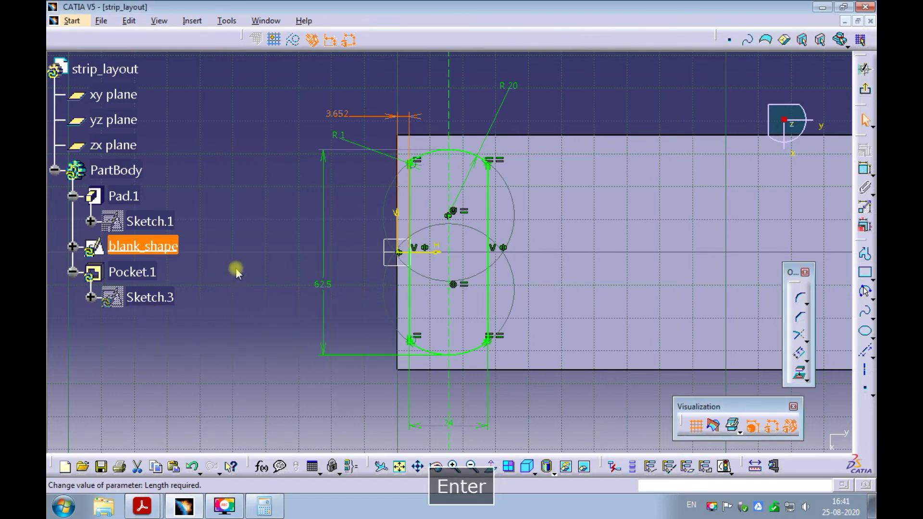
click(236, 270)
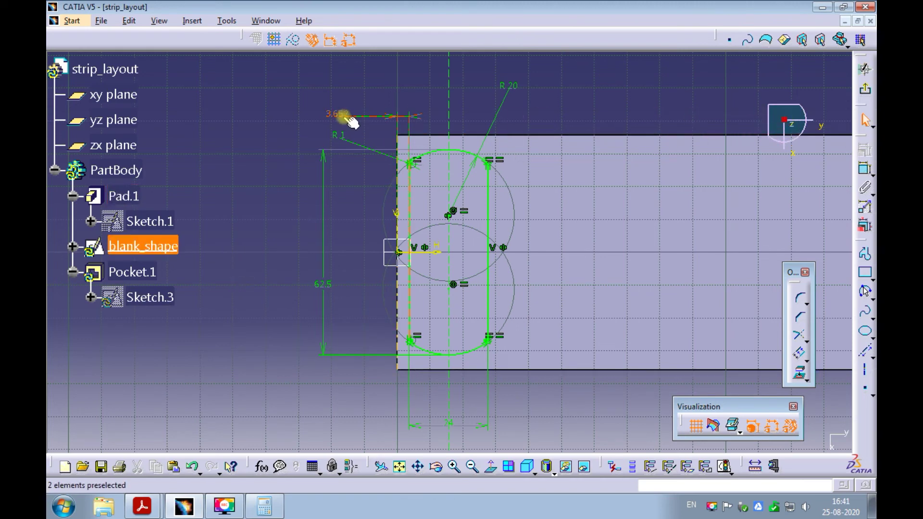
click(865, 70)
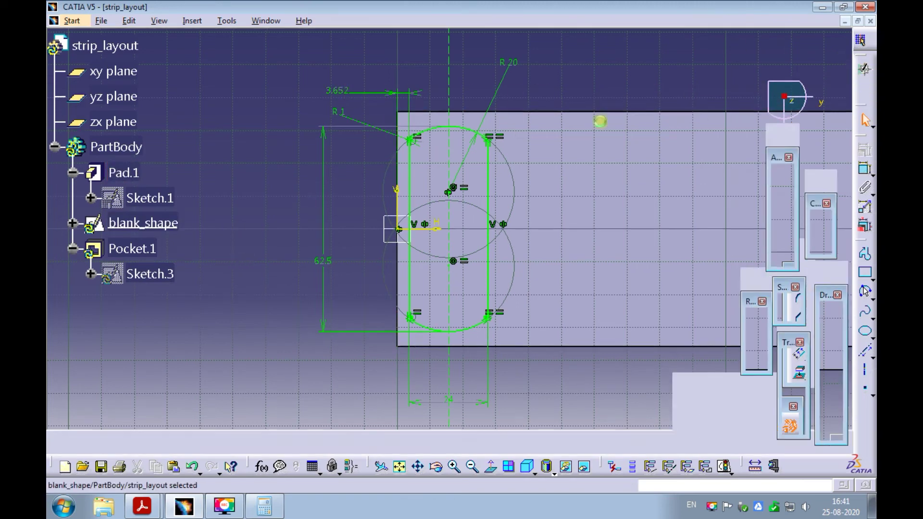
- Measure 3.904 mm between the slot's side wall and the strip's outer edge
click(578, 118)
ctrl+middle_drag(410, 189, 390, 143)
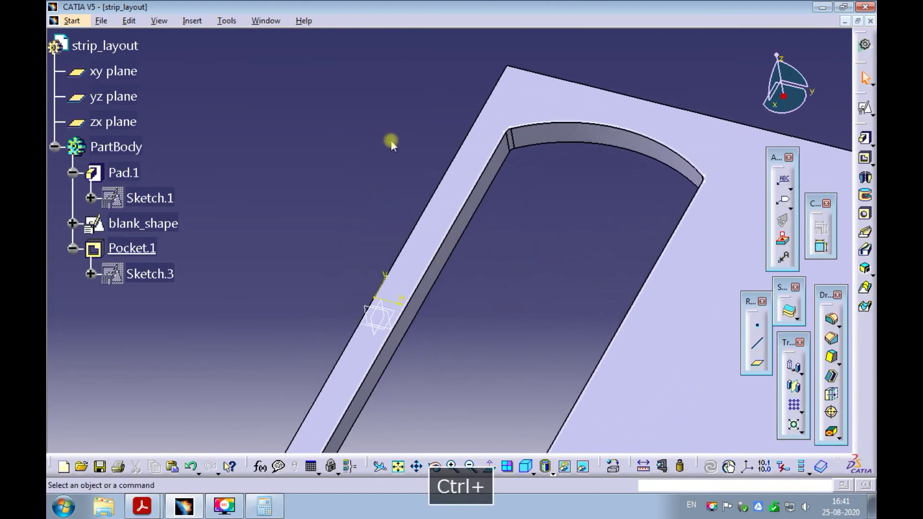
click(645, 464)
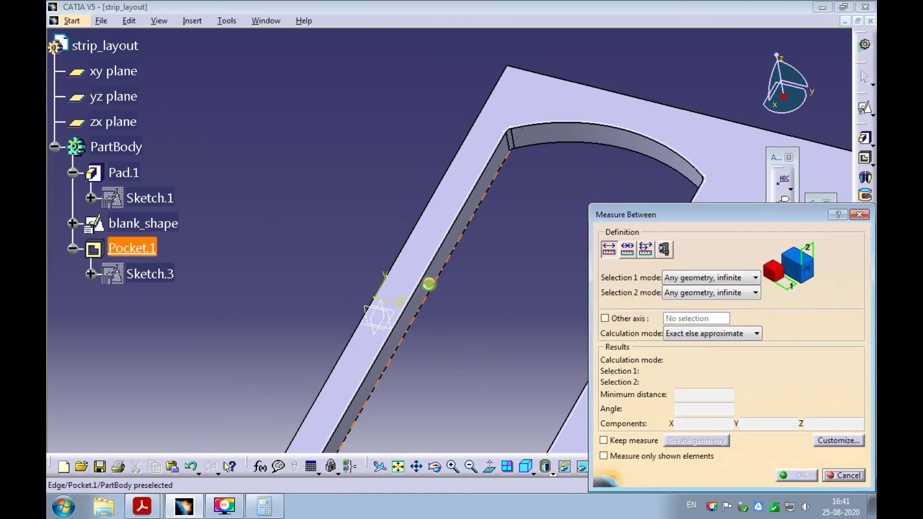
click(429, 284)
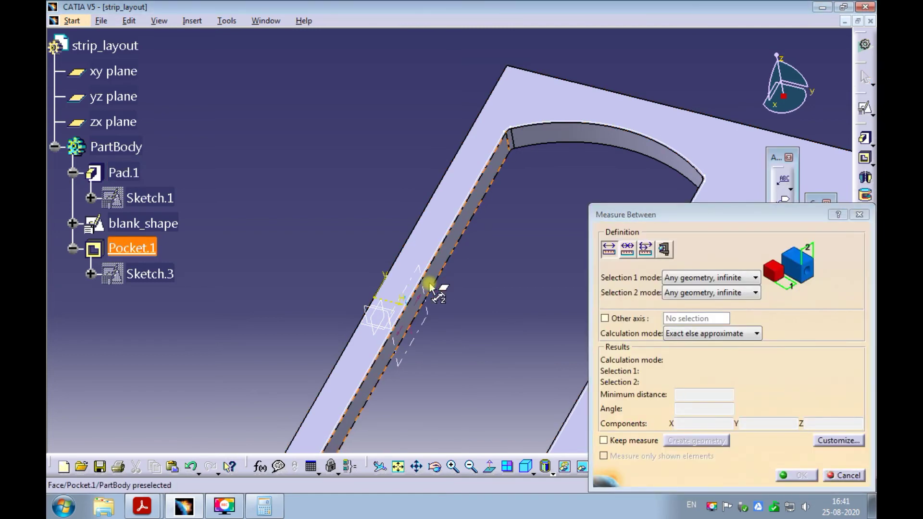
click(410, 242)
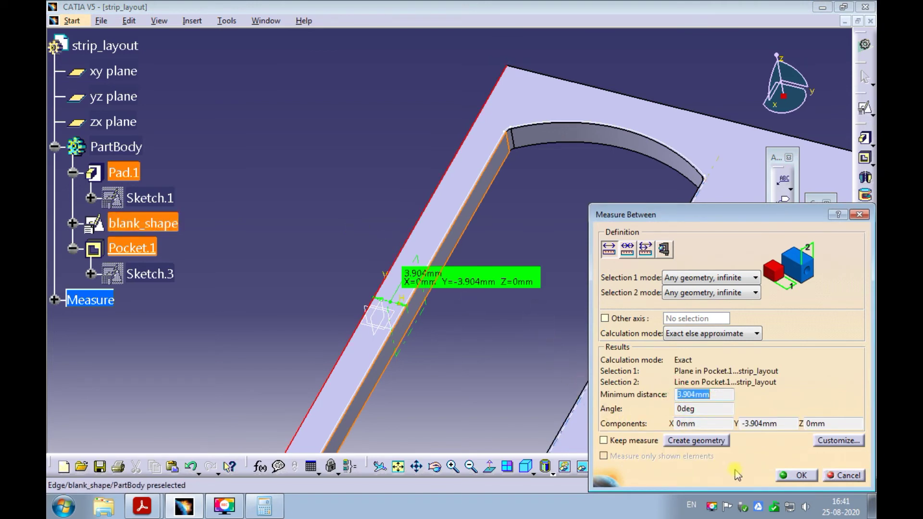
click(789, 477)
ctrl+middle_drag(597, 332, 490, 142)
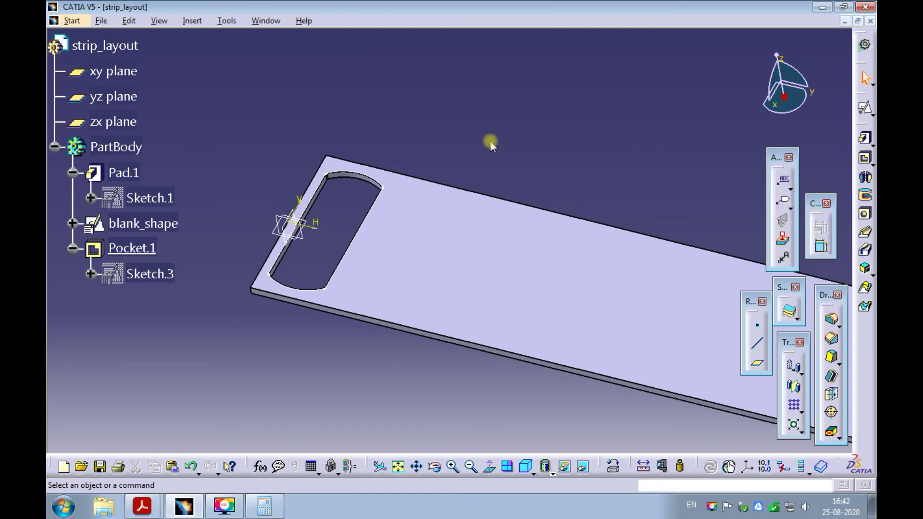
ctrl+middle_drag(676, 363, 529, 191)
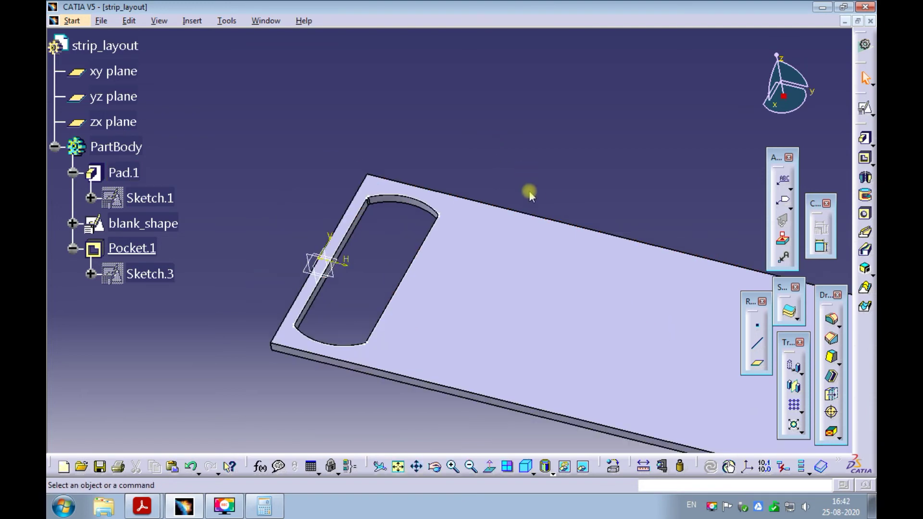
- Start a rectangular pattern of Pocket.1 with 3 instances in Instance(s) & Spacing mode
click(792, 405)
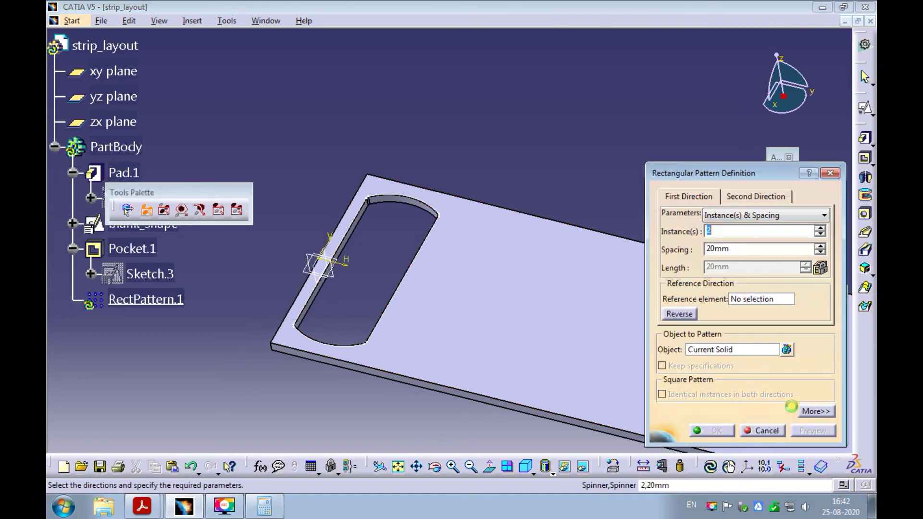
click(726, 349)
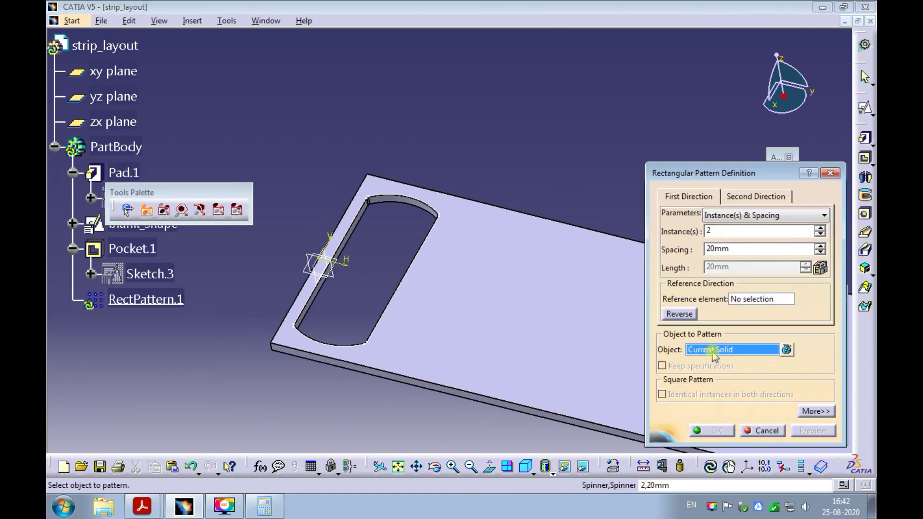
click(144, 250)
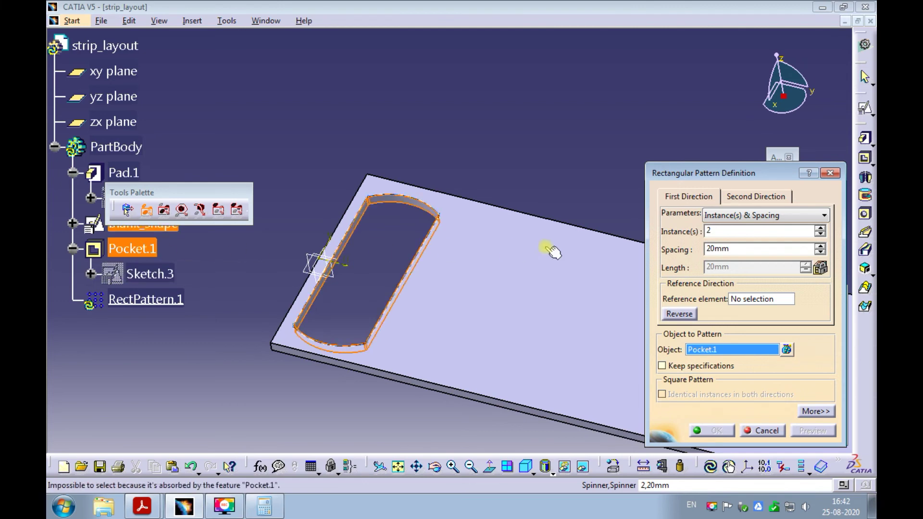
drag(747, 231, 698, 238)
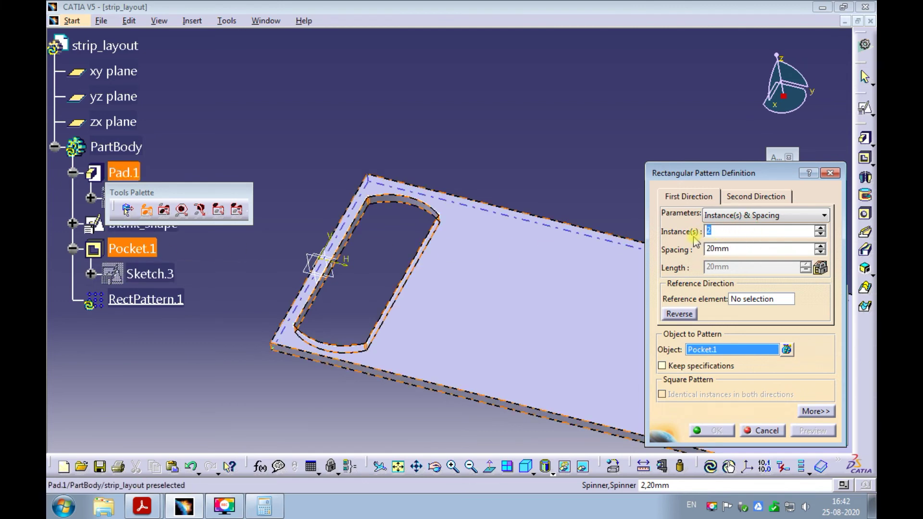
click(724, 216)
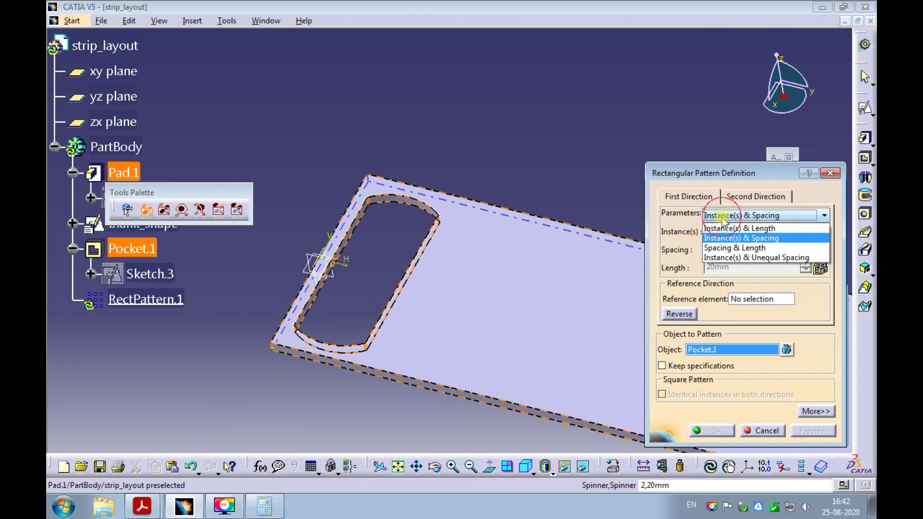
click(725, 232)
drag(725, 232, 689, 235)
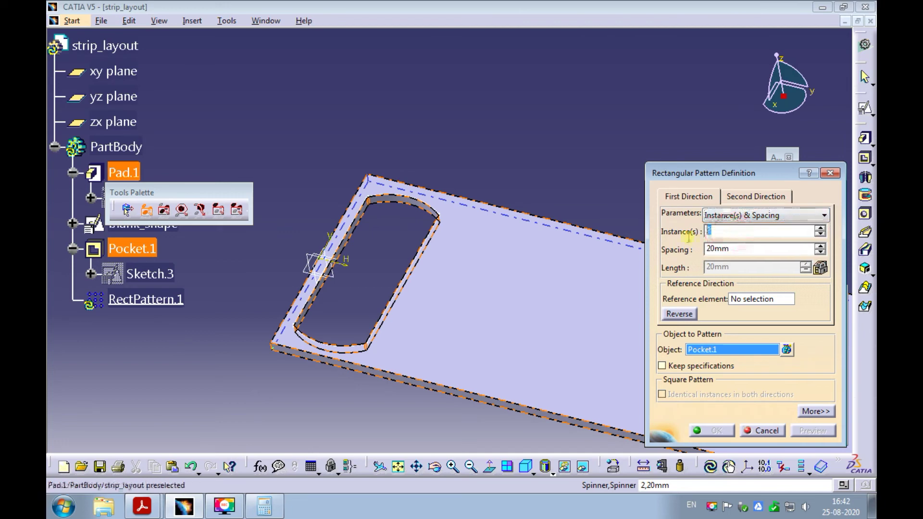
text(3)
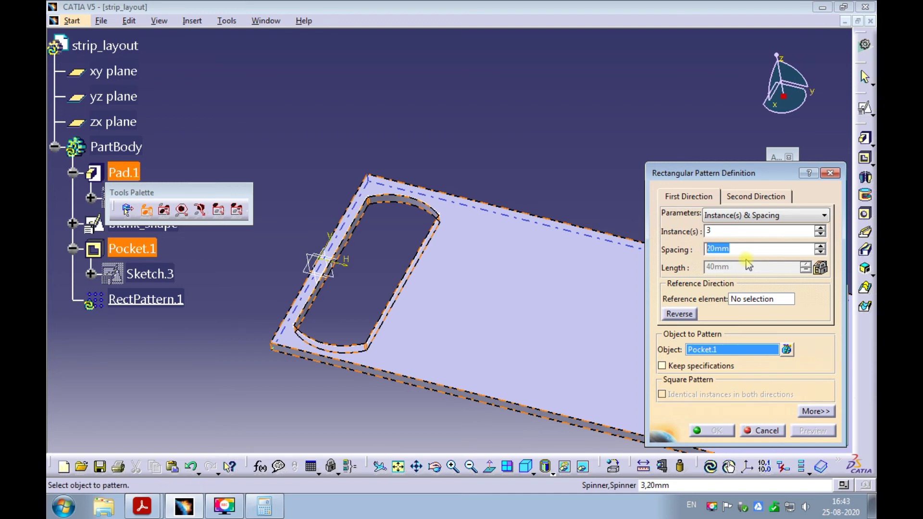
click(136, 511)
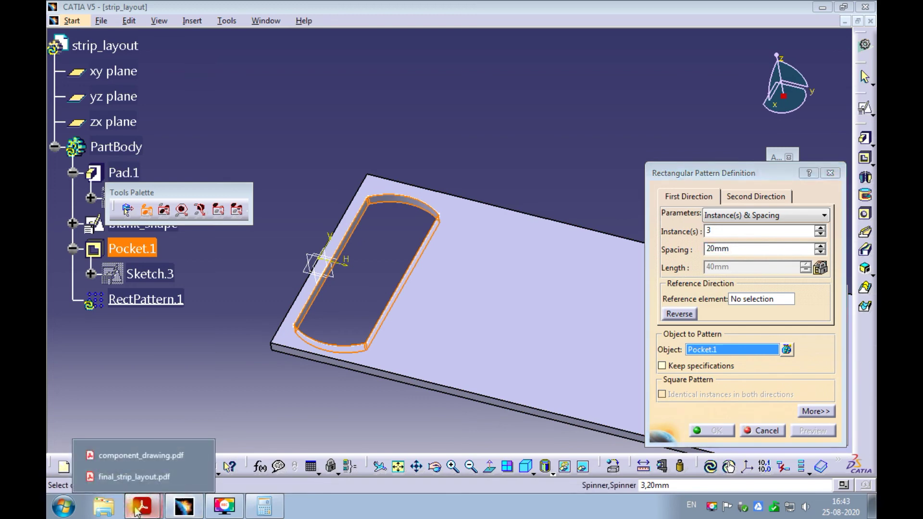
click(126, 479)
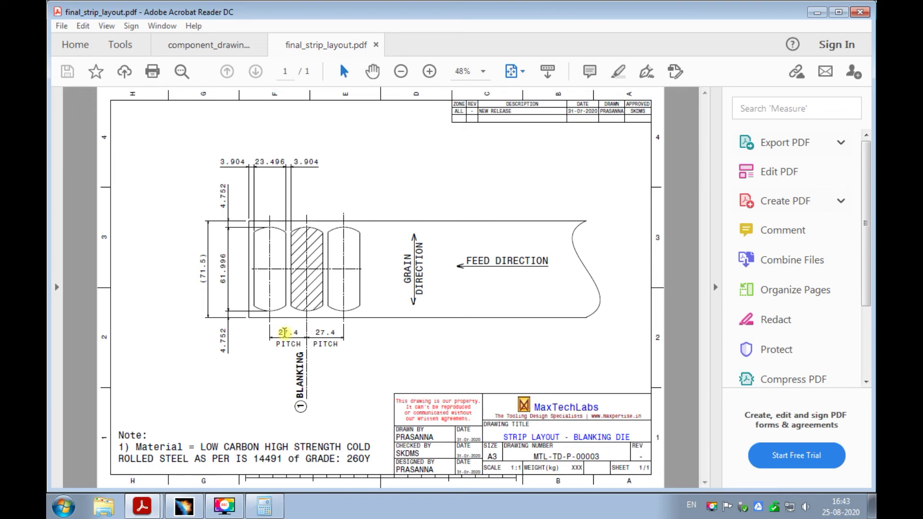
click(817, 12)
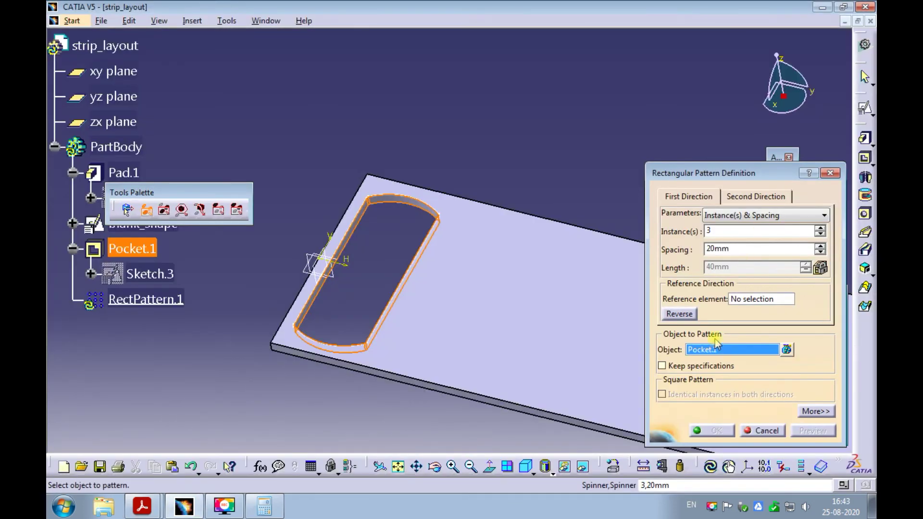
- Finish the pattern with 27.4 mm spacing along the Y axis, creating three slot pockets
click(731, 249)
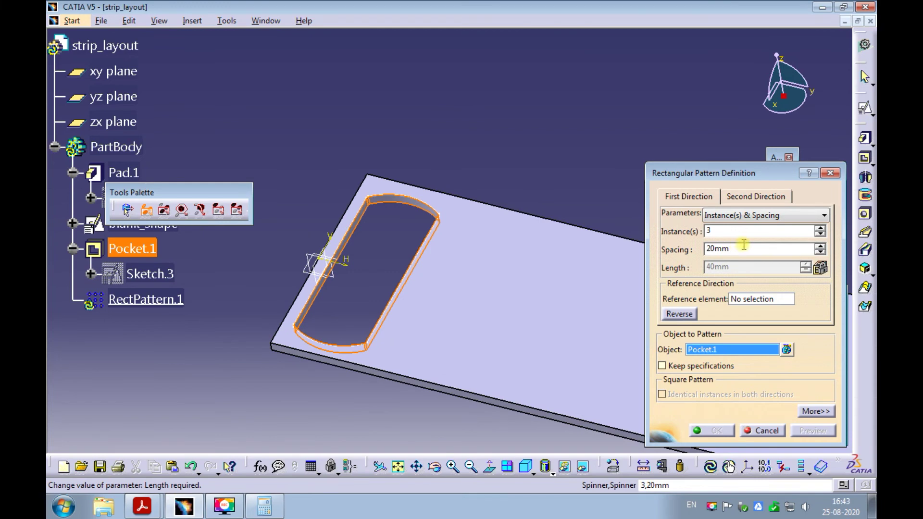
drag(744, 248, 690, 253)
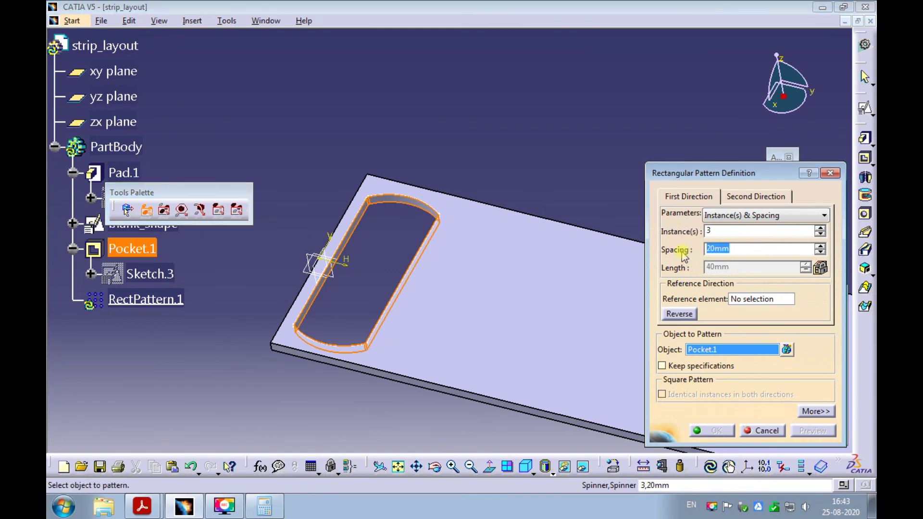
text(27)
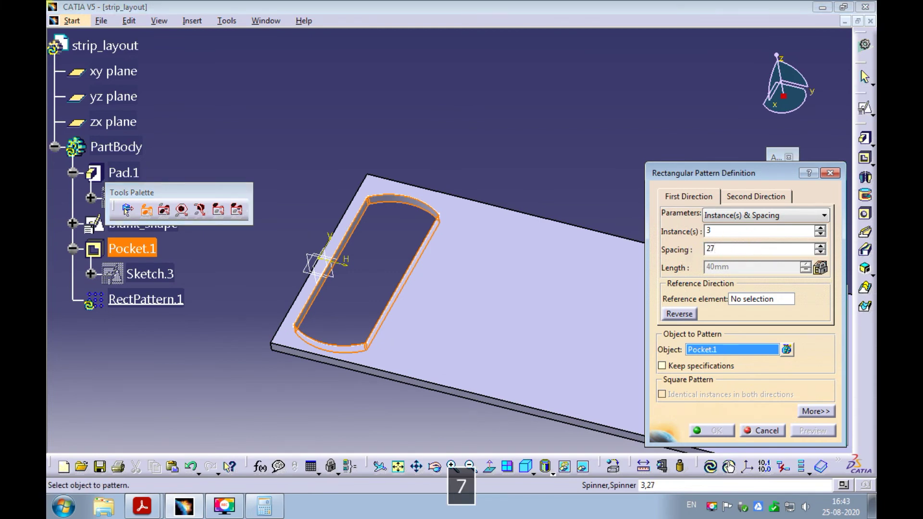
text(.4)
click(742, 300)
right_click(742, 302)
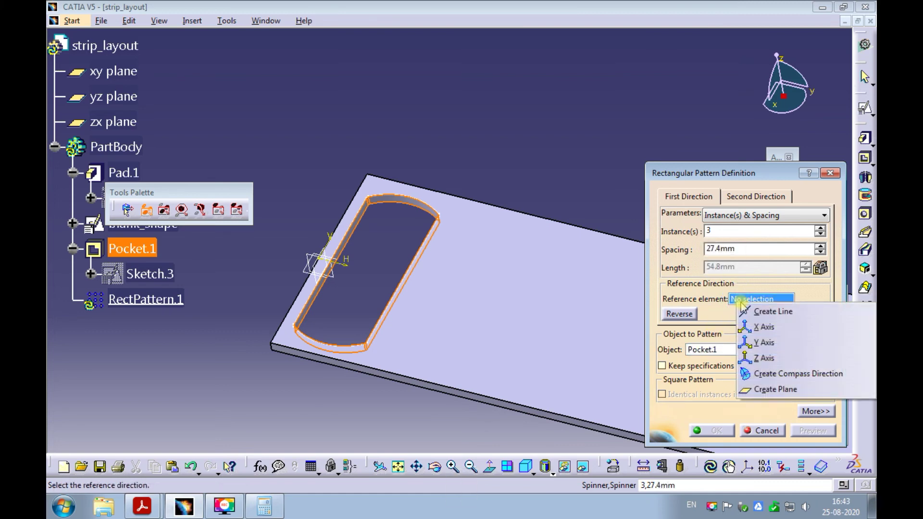
click(760, 343)
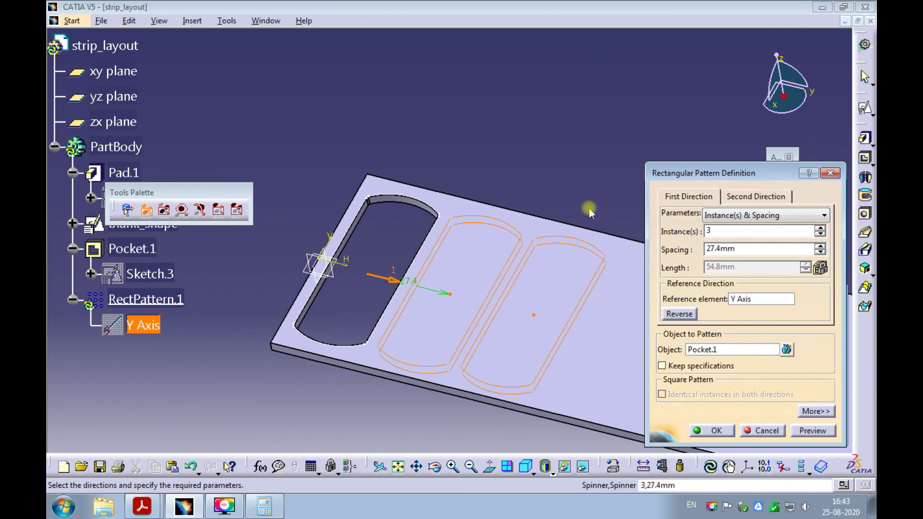
click(803, 432)
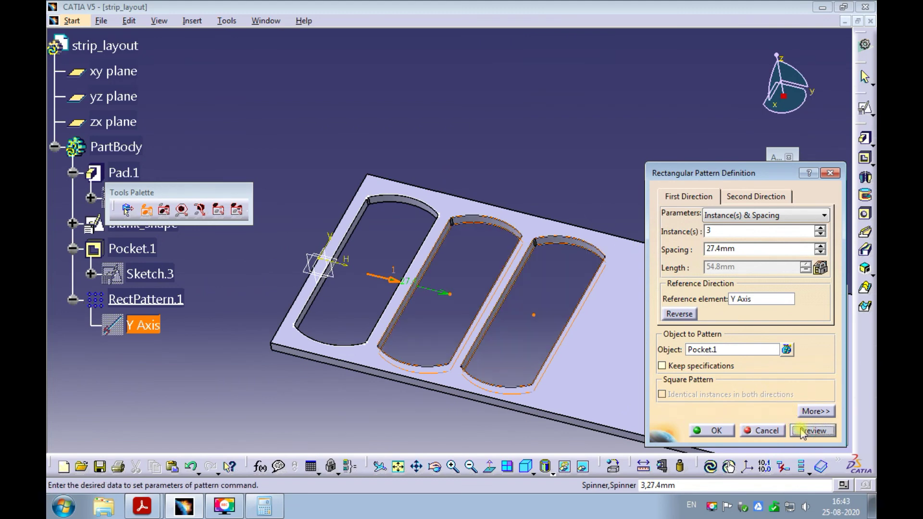
click(719, 430)
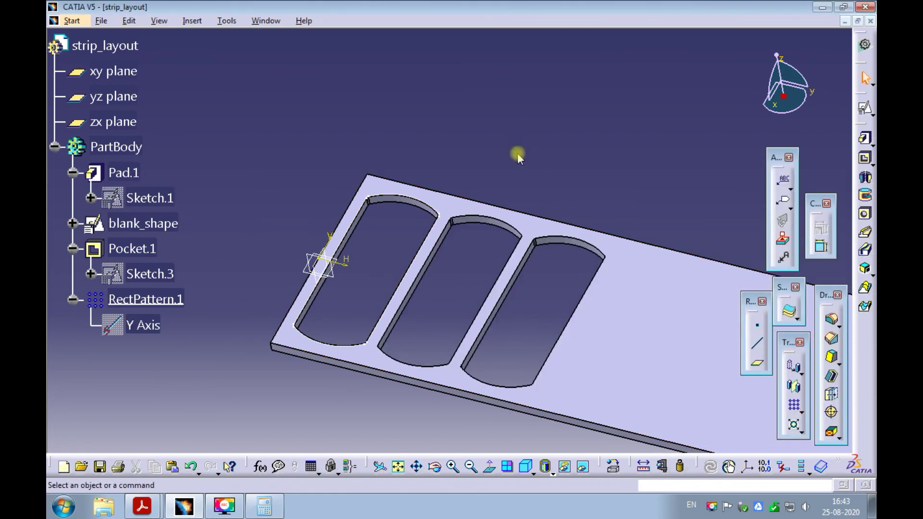
click(644, 466)
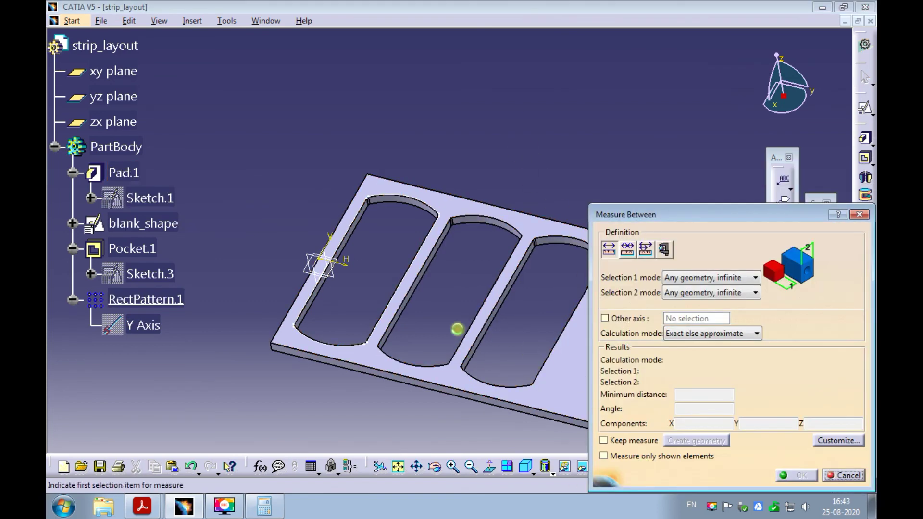
- Measure the wall between the first two slot pockets as 3.904 mm and close Measure Between
ctrl+middle_drag(402, 230, 409, 250)
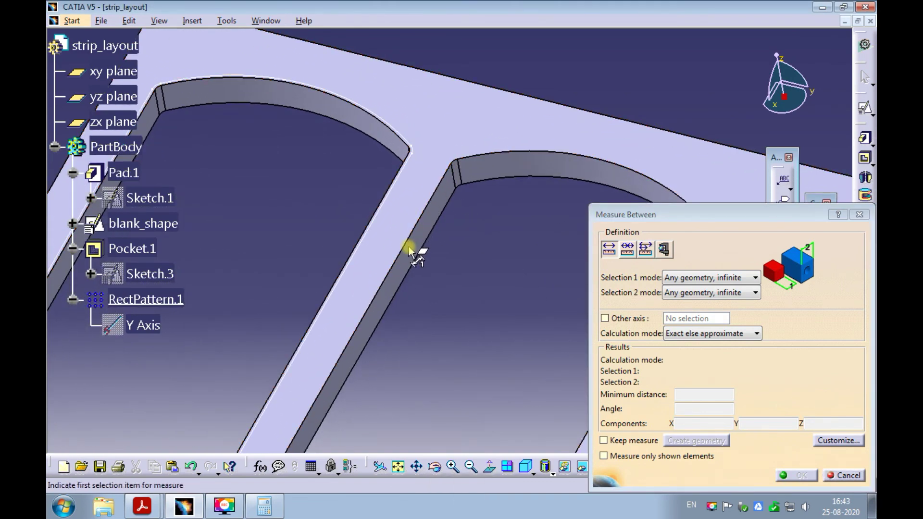
click(408, 254)
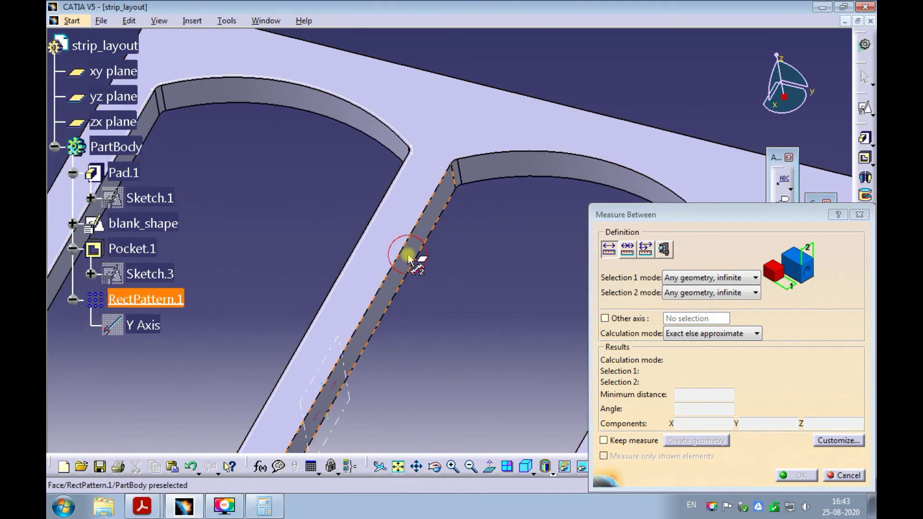
click(354, 251)
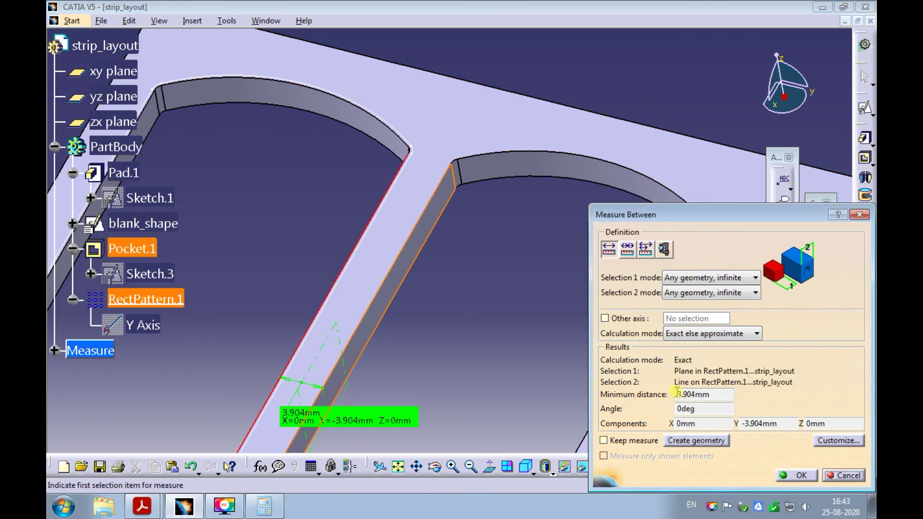
ctrl+middle_drag(299, 288, 337, 274)
click(772, 475)
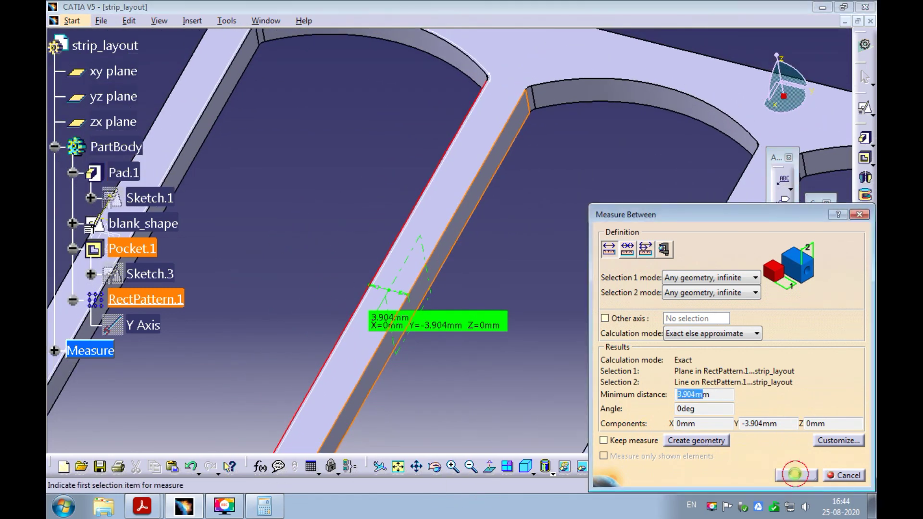
ctrl+middle_drag(394, 192, 339, 251)
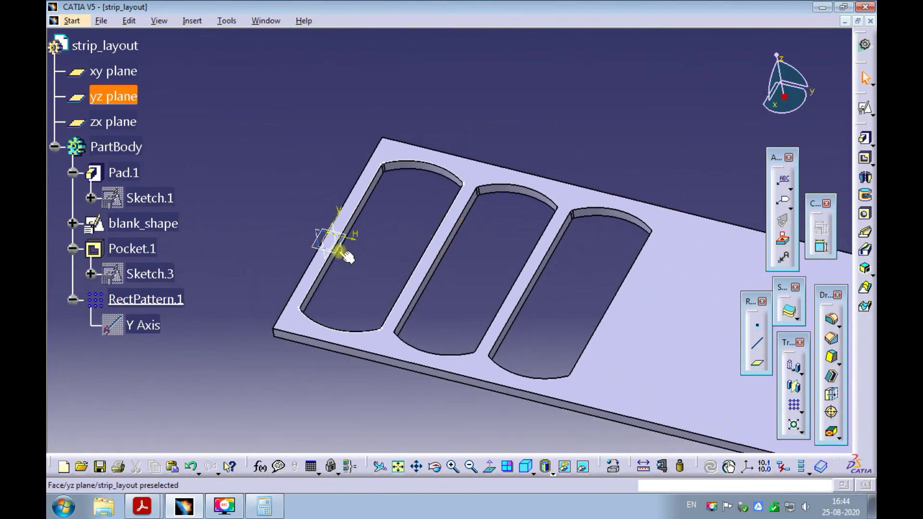
- Return to the isometric view with the whole strip fitted on screen
ctrl+middle_drag(494, 244, 428, 327)
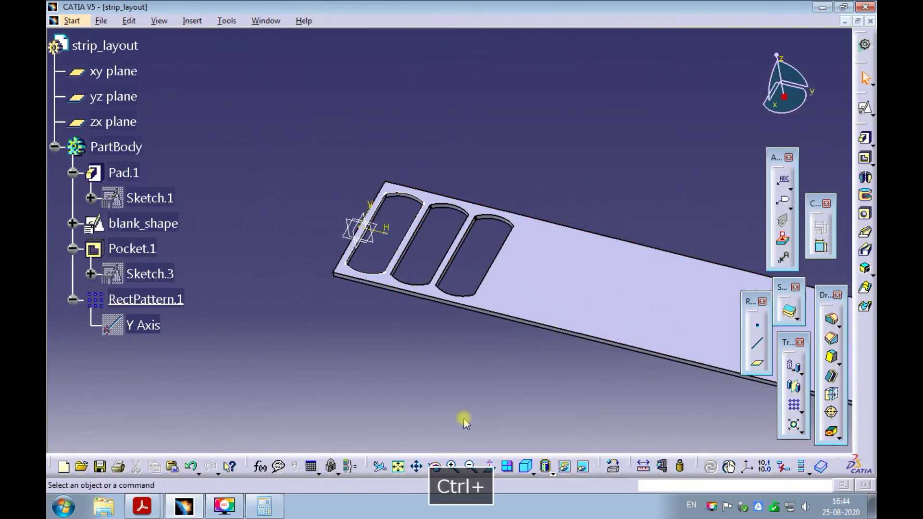
click(527, 466)
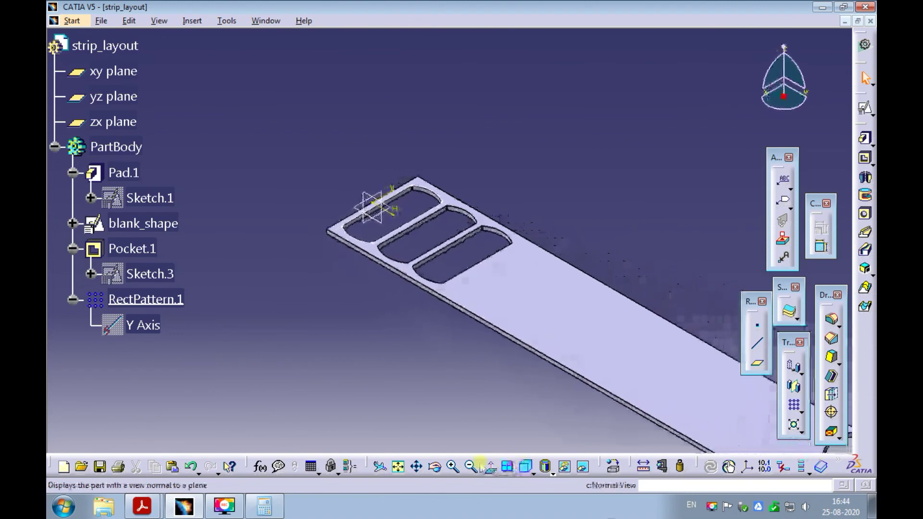
click(399, 469)
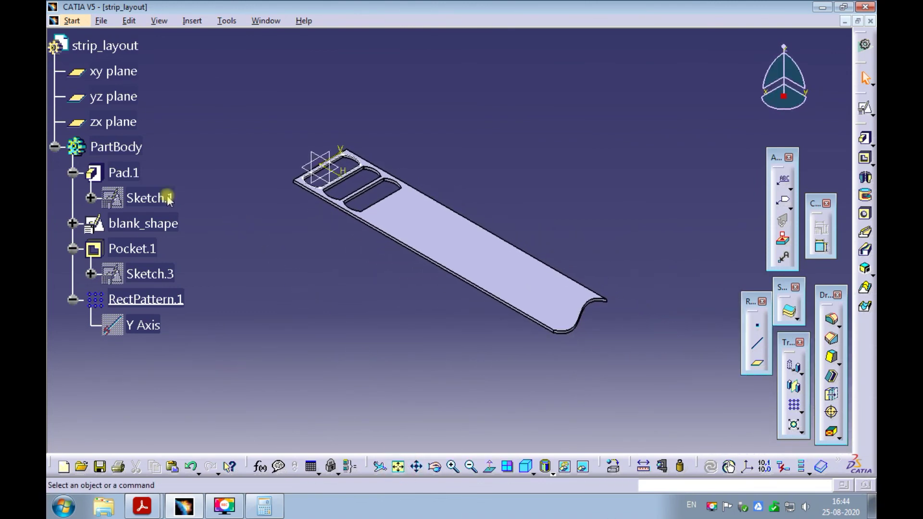
- Hide all elements except the strip body Pad.1, then clear the selection
click(123, 173)
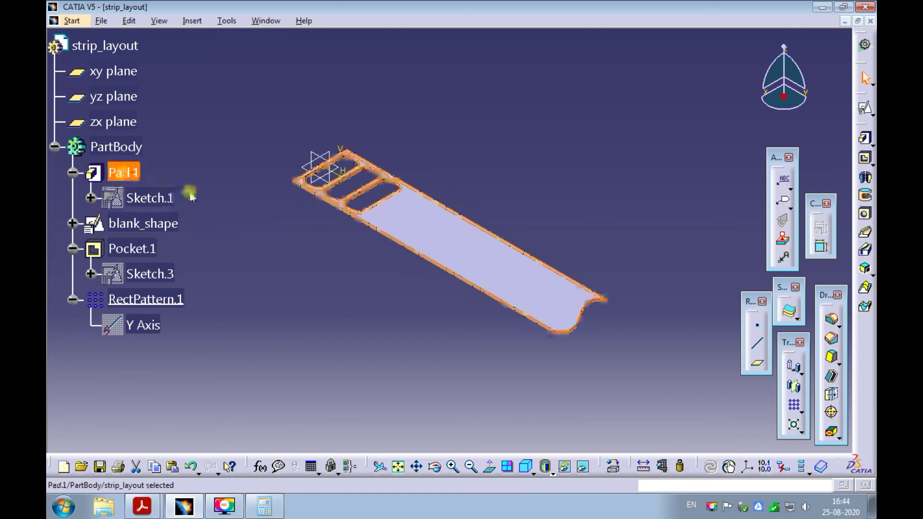
click(227, 21)
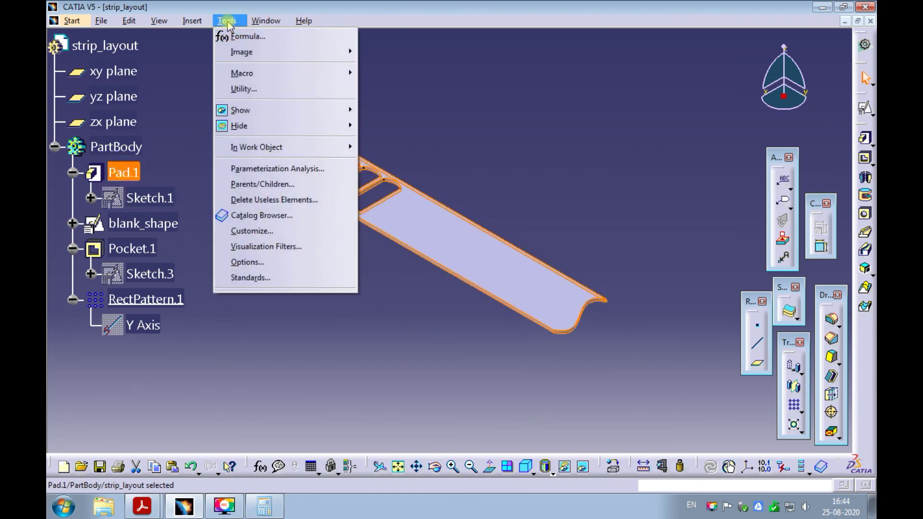
mouse_move(240, 126)
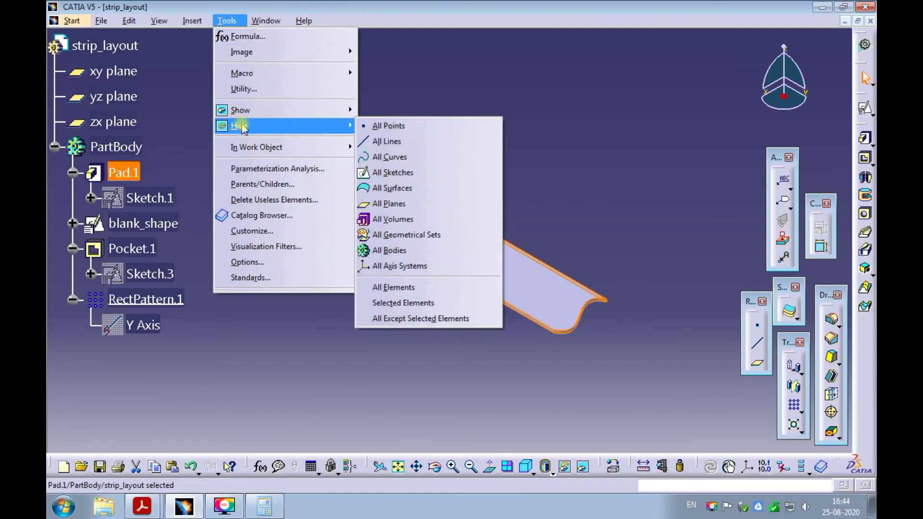
click(402, 319)
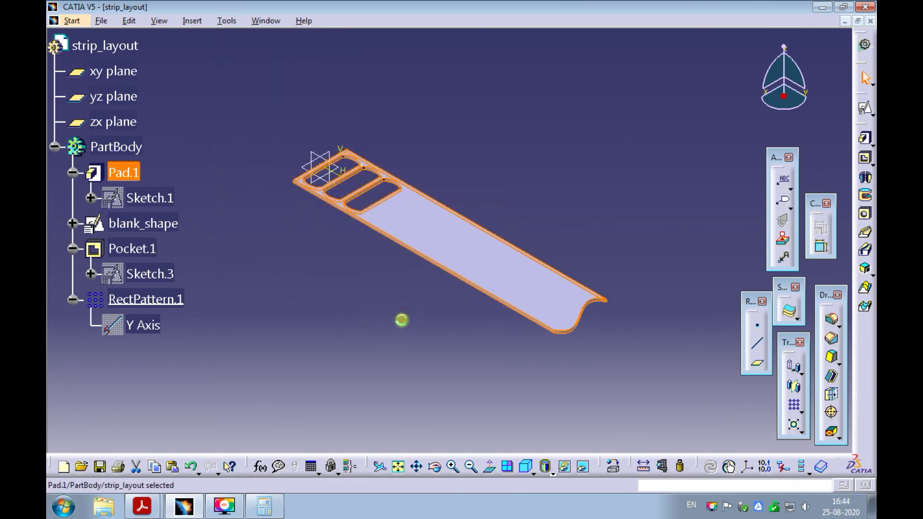
click(402, 321)
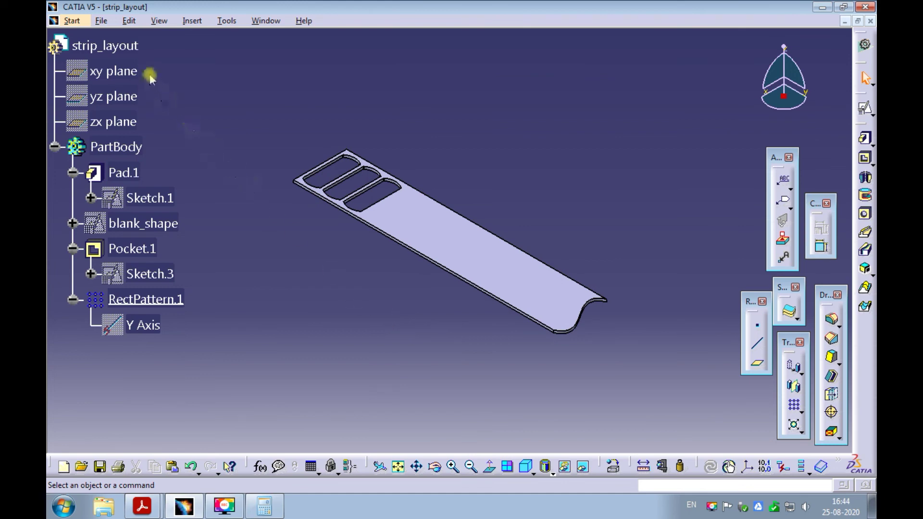
click(101, 21)
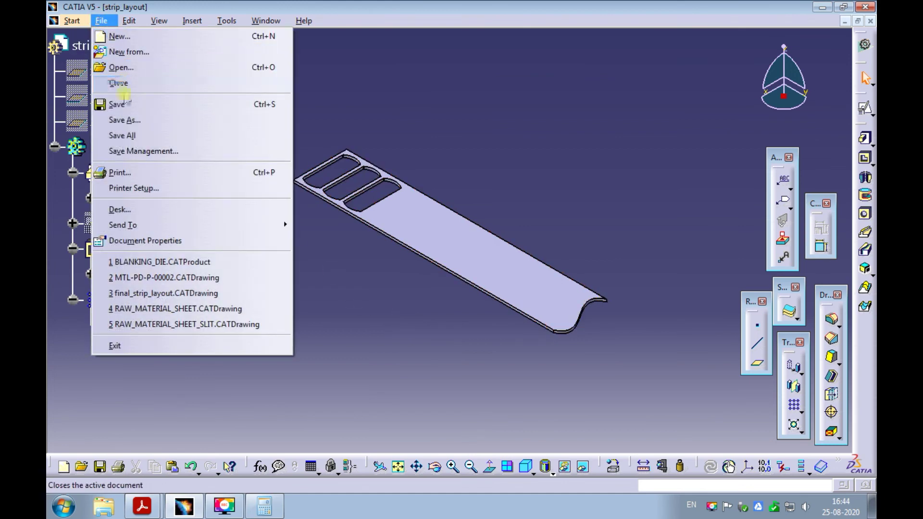
- Save the part as strip_layout.CATPart in D:\Projects\Blanking_Die
click(124, 103)
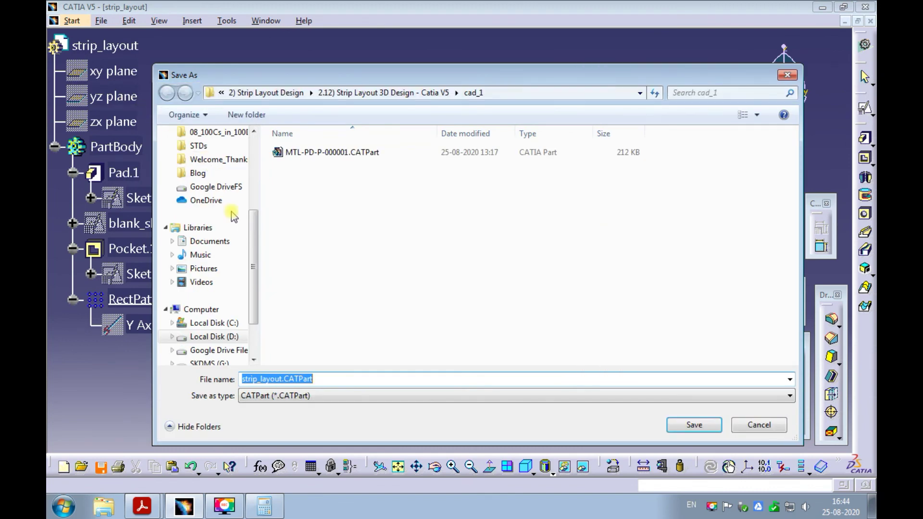
click(241, 337)
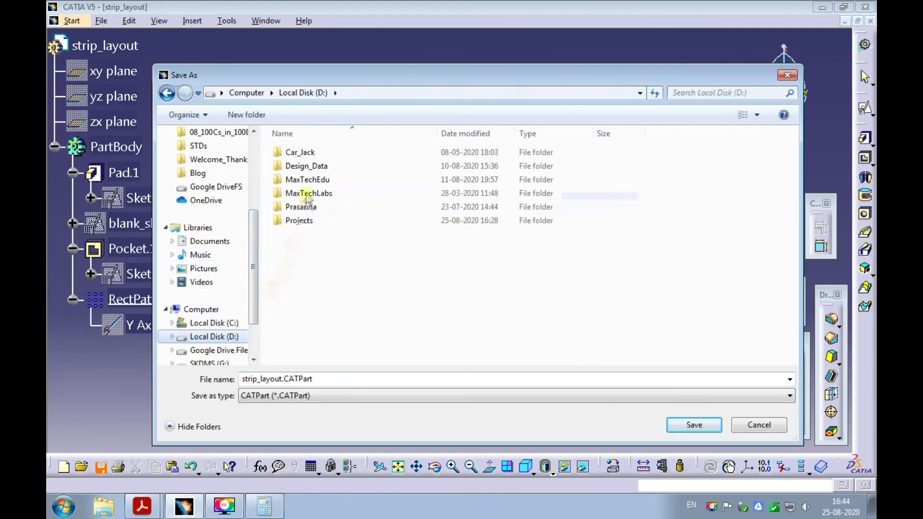
double_click(300, 221)
double_click(302, 153)
double_click(322, 378)
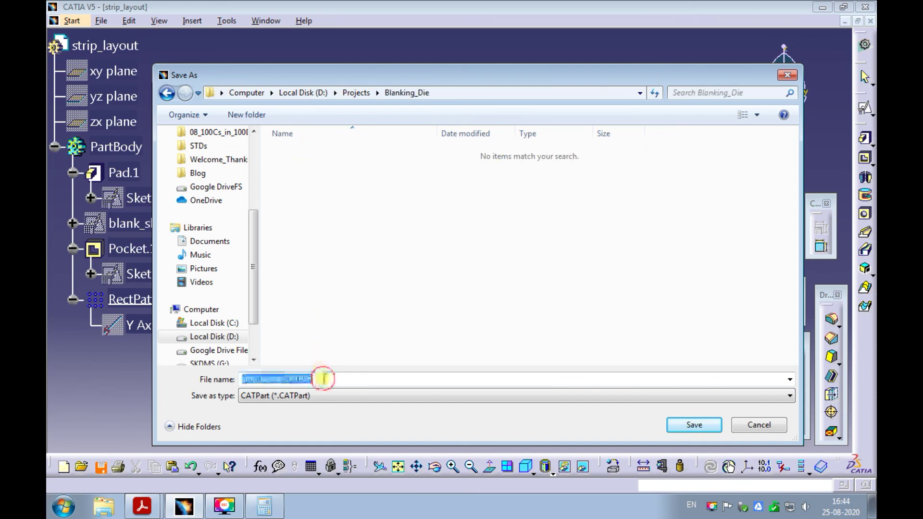
click(694, 426)
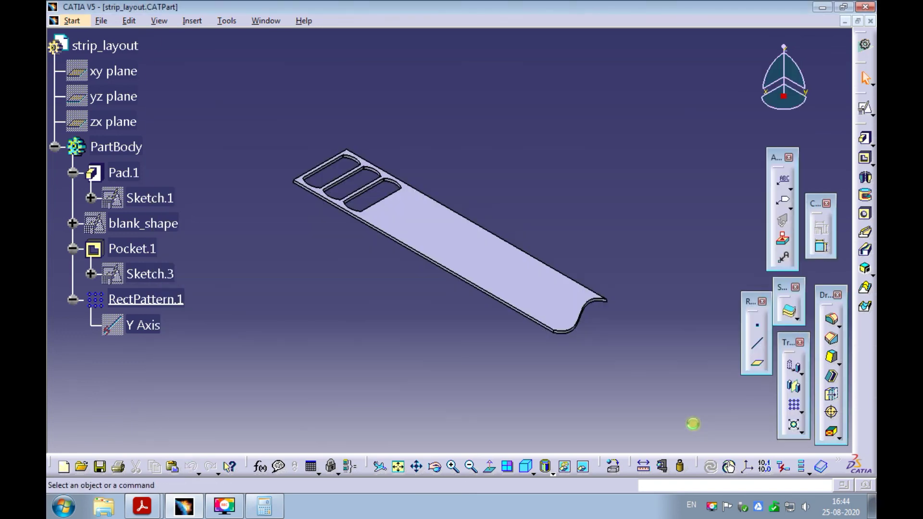